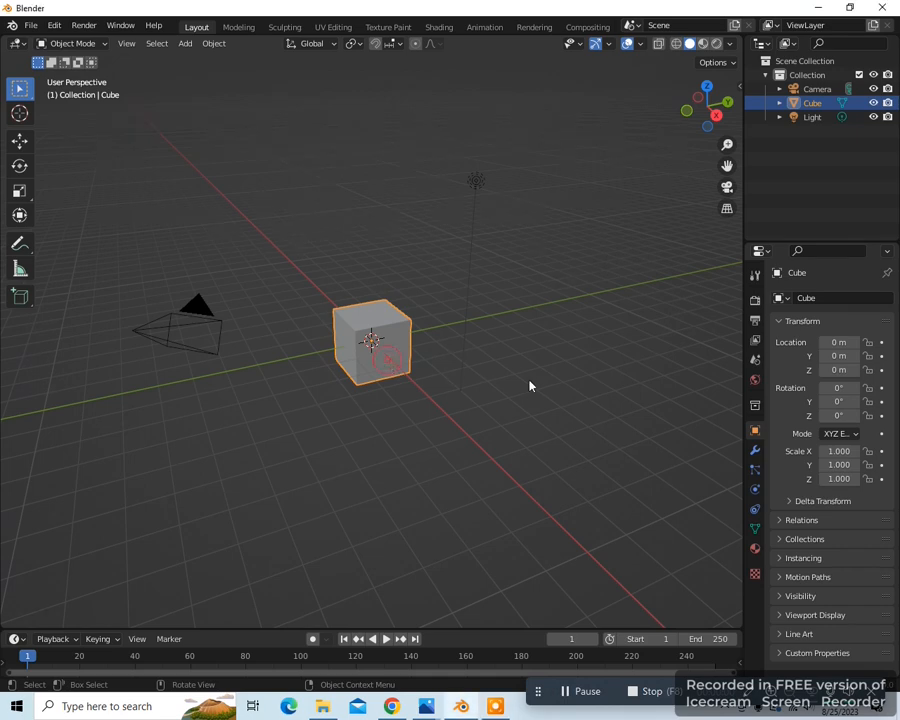
Delete the default cube and switch the viewport to the front orthographic view.
{"action": "scroll", "coordinate": [530, 386], "scroll_direction": "up", "scroll_amount": 2}
{"action": "key", "text": "Delete"}
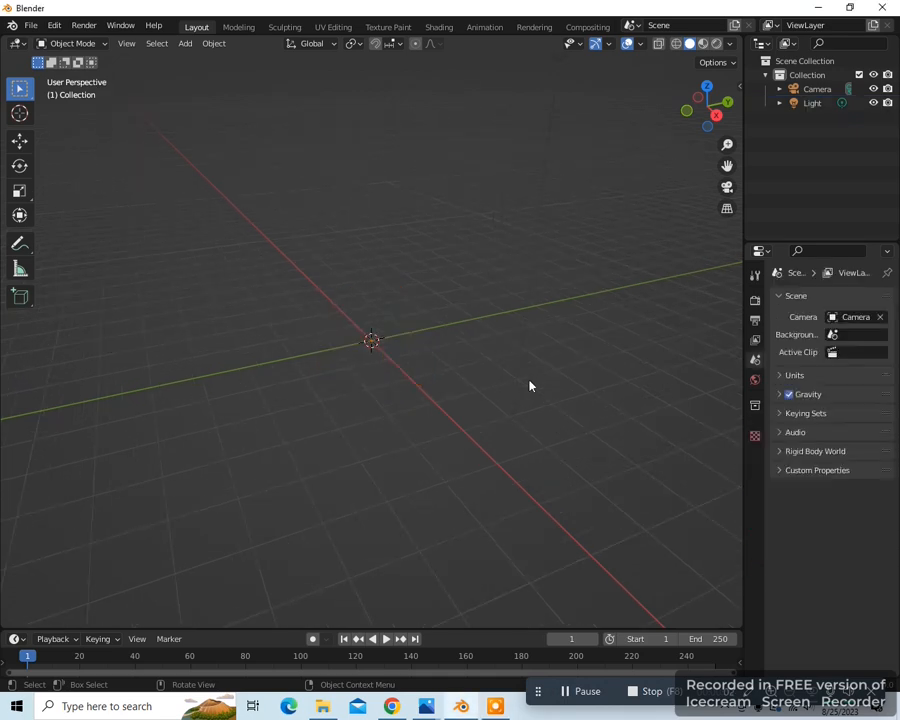
{"action": "key", "text": "KP_1"}
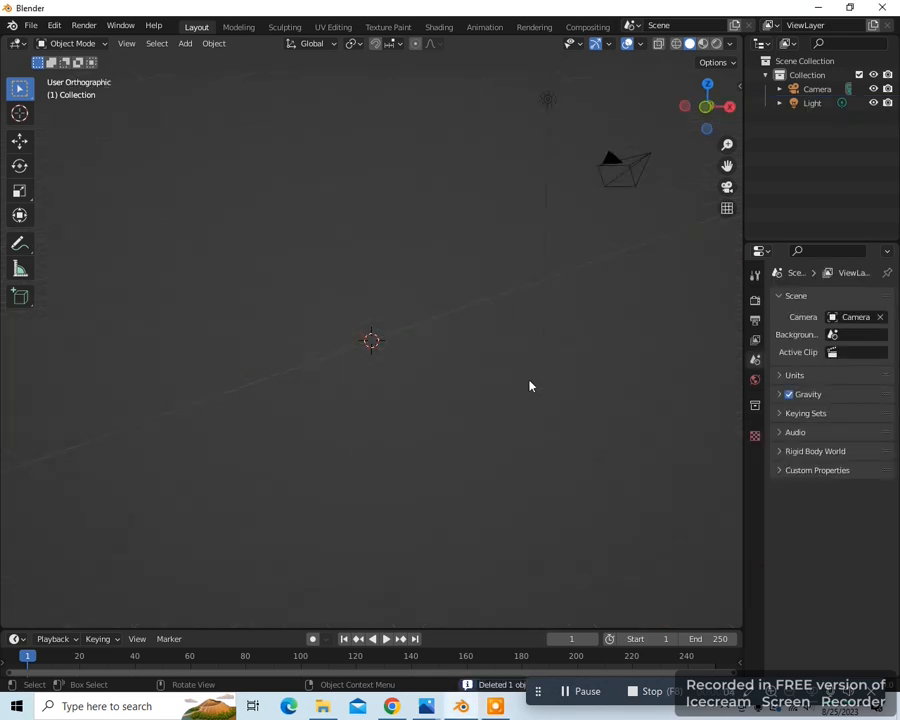
Load the Honda Accord side photo from the Downloads folder as a reference image aligned to the front view.
{"action": "key", "text": "shift+a"}
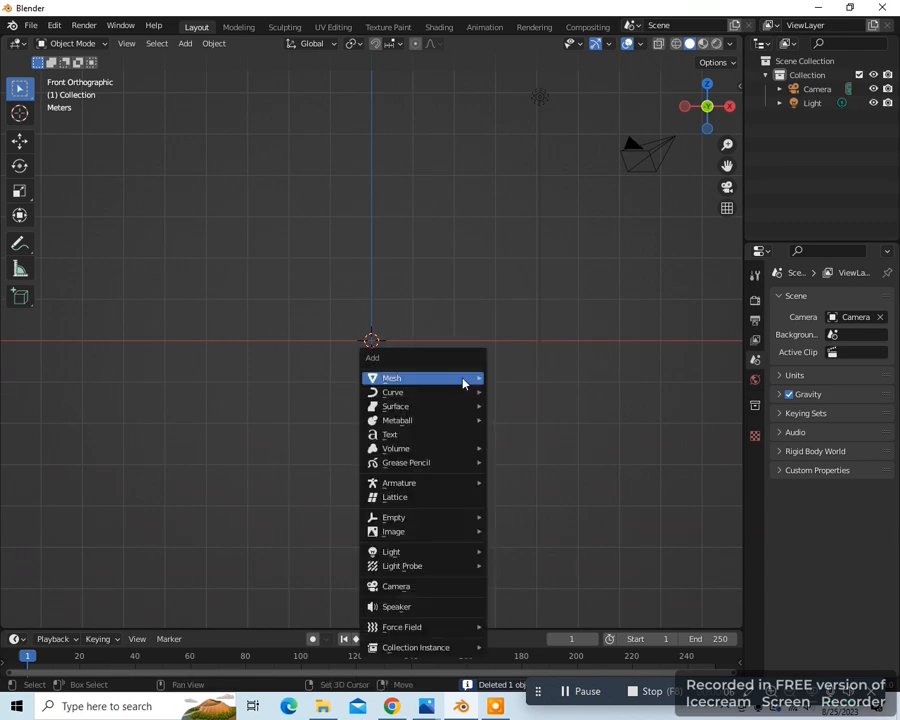
{"action": "mouse_move", "coordinate": [420, 535]}
{"action": "left_click", "coordinate": [520, 530]}
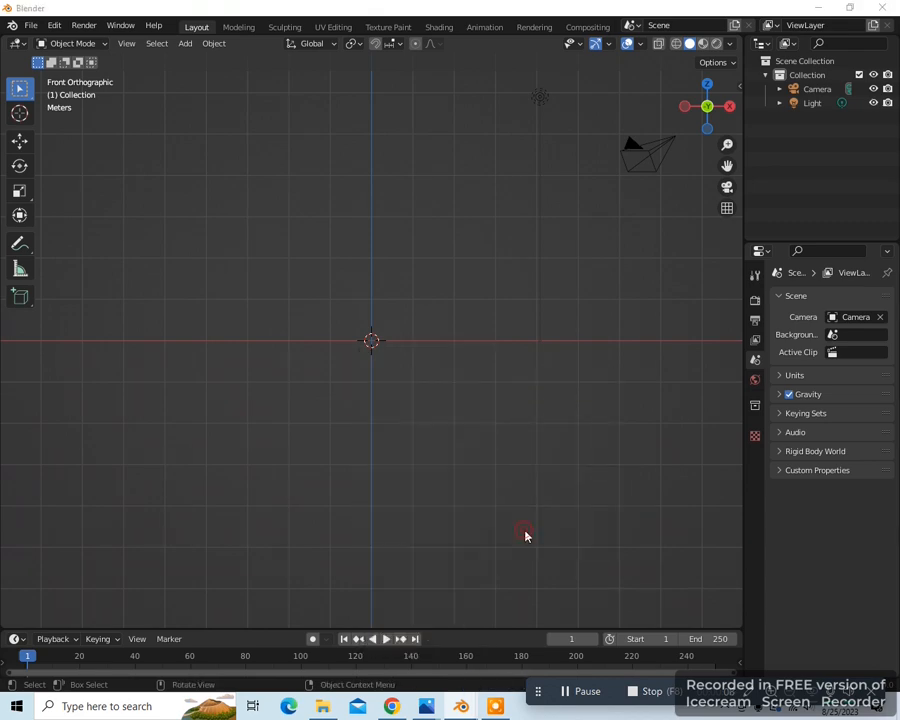
{"action": "left_click", "coordinate": [160, 466]}
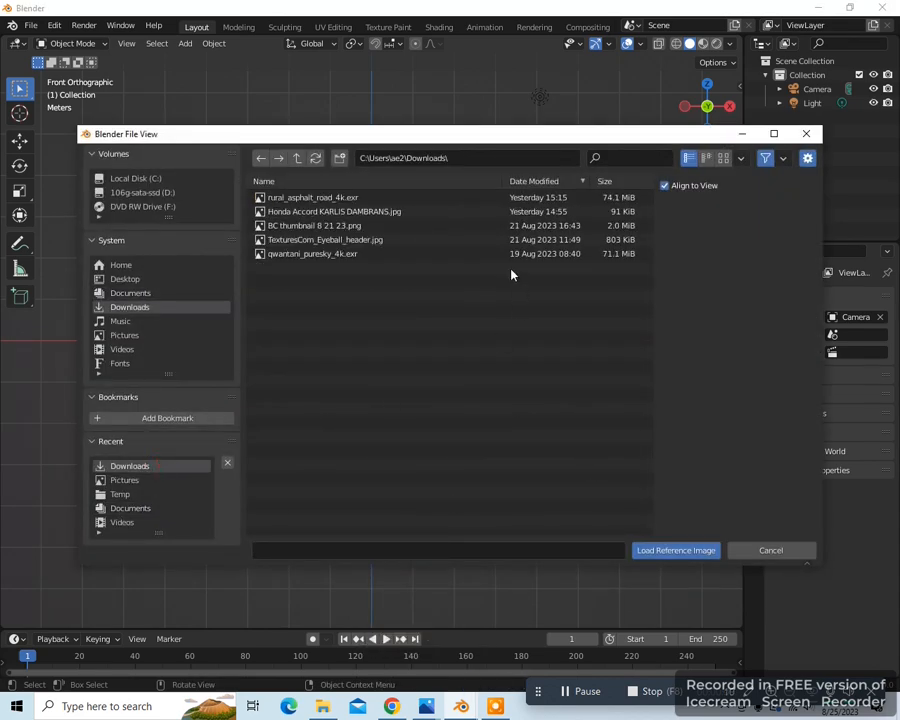
{"action": "left_click", "coordinate": [342, 212]}
{"action": "left_click", "coordinate": [648, 549]}
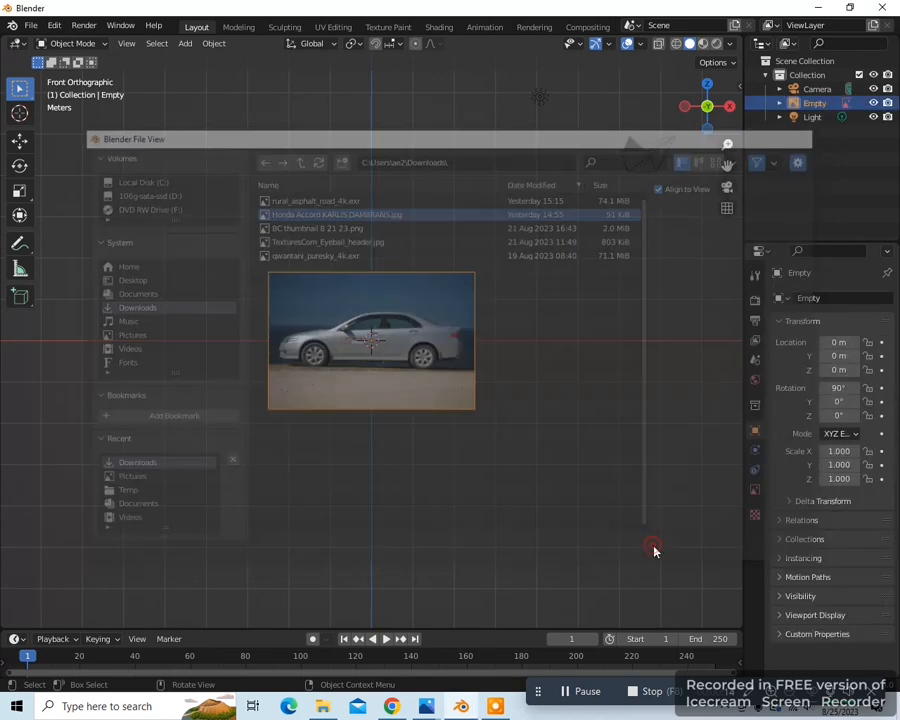
{"action": "scroll", "coordinate": [382, 381], "scroll_direction": "up", "scroll_amount": 4}
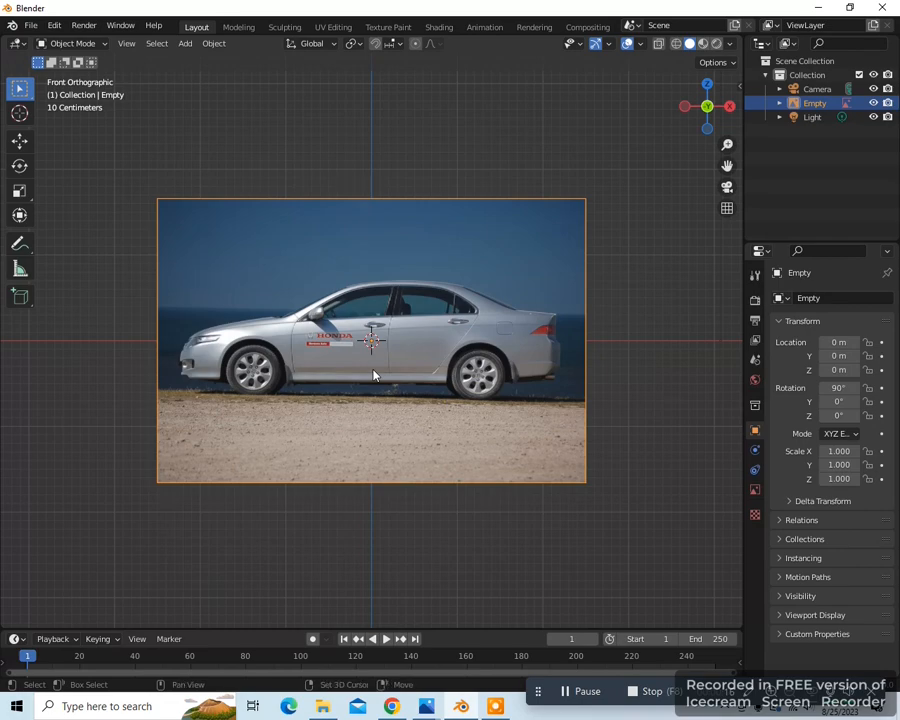
Add a mesh circle at the origin and set its vertex count to 100.
{"action": "key", "text": "shift+a"}
{"action": "mouse_move", "coordinate": [366, 217]}
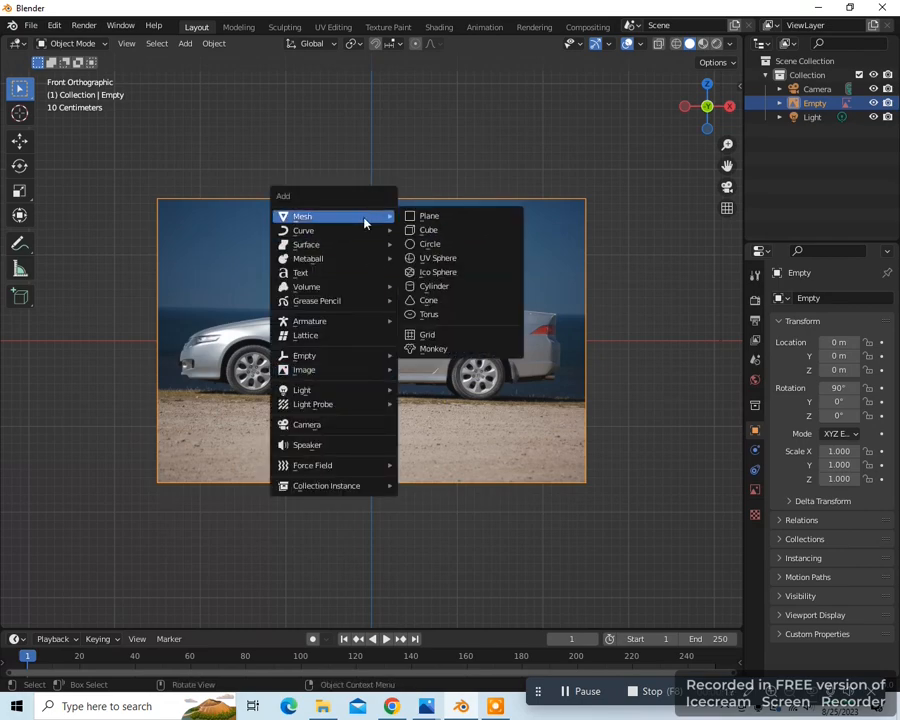
{"action": "left_click", "coordinate": [453, 243]}
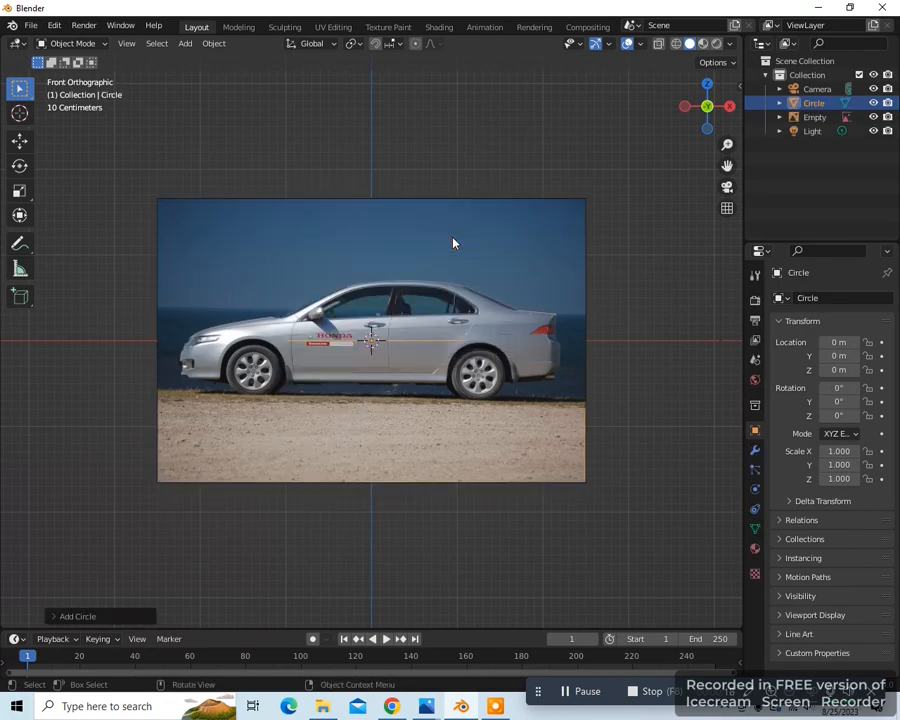
{"action": "left_click", "coordinate": [106, 618]}
{"action": "left_click", "coordinate": [175, 463]}
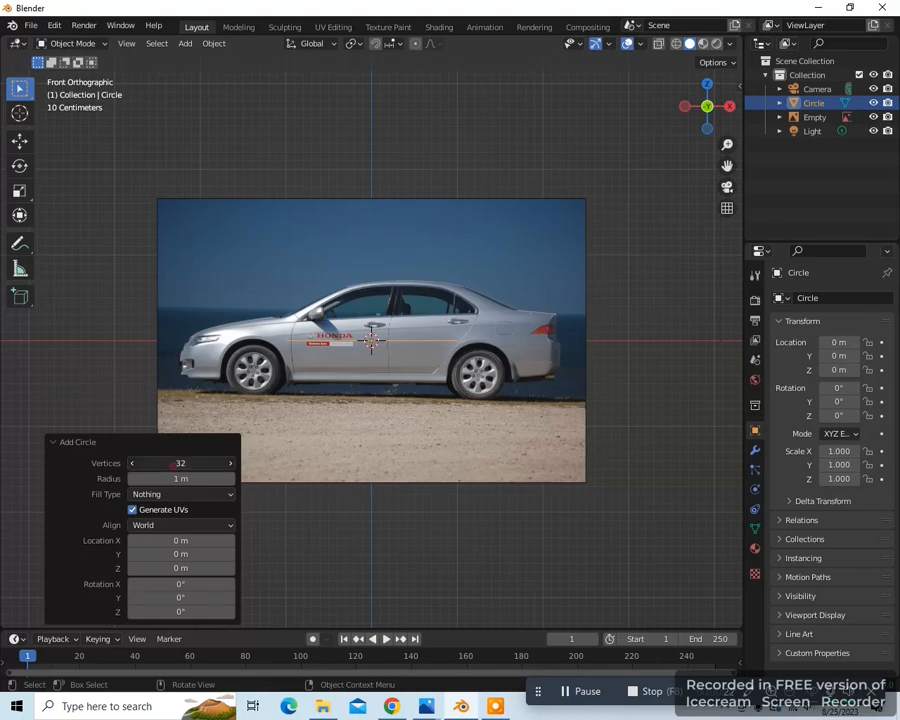
{"action": "type", "text": "100"}
{"action": "key", "text": "Return"}
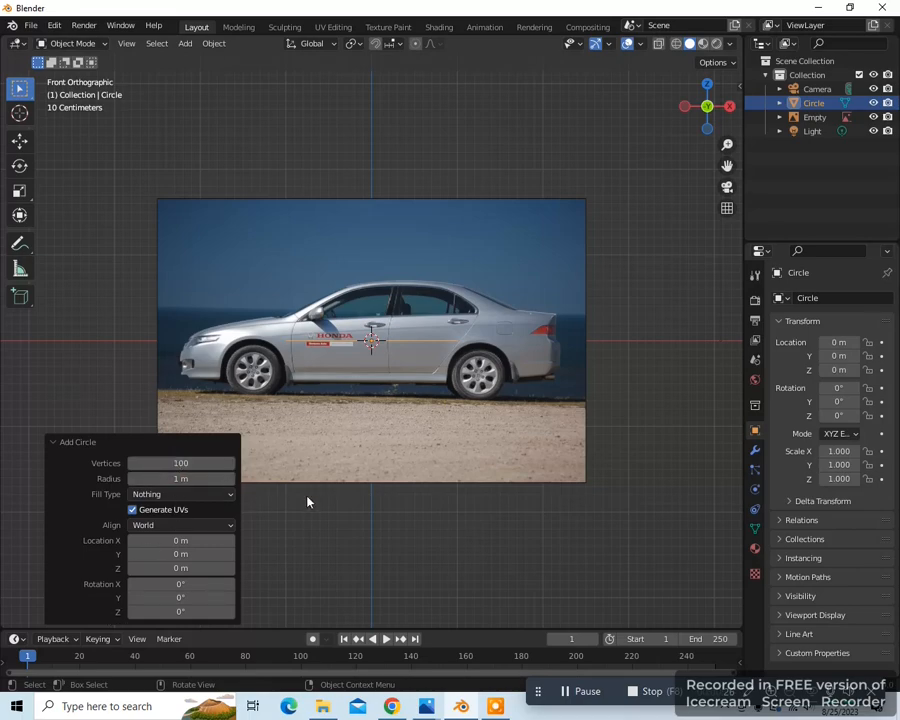
Rotate all of the circle's vertices 90° about the X axis in Edit Mode so it faces the front view.
{"action": "key", "text": "Tab"}
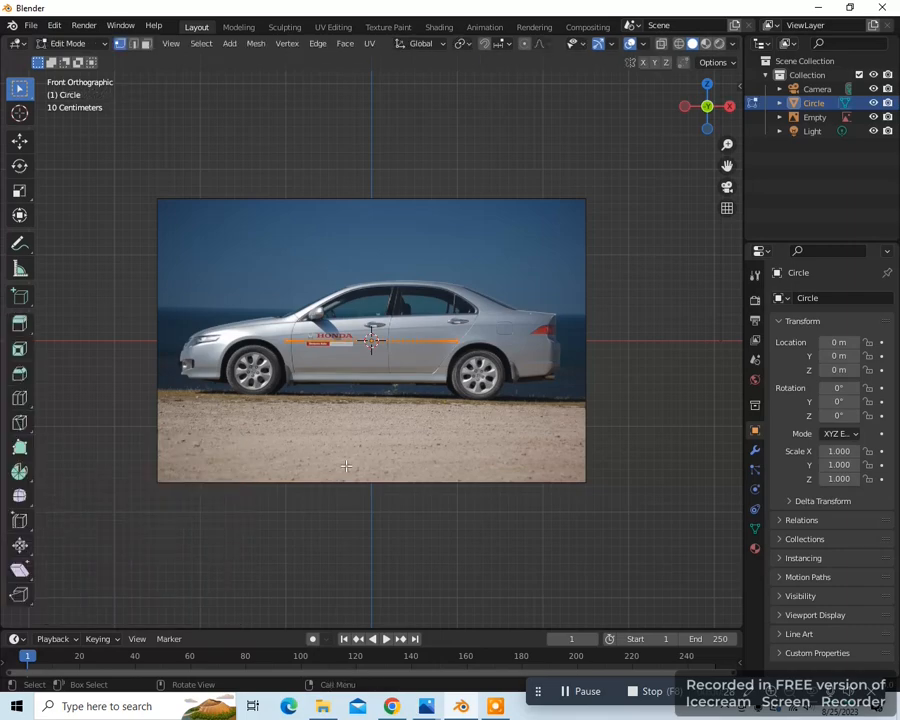
{"action": "type", "text": "rx"}
{"action": "type", "text": "90"}
{"action": "key", "text": "Return"}
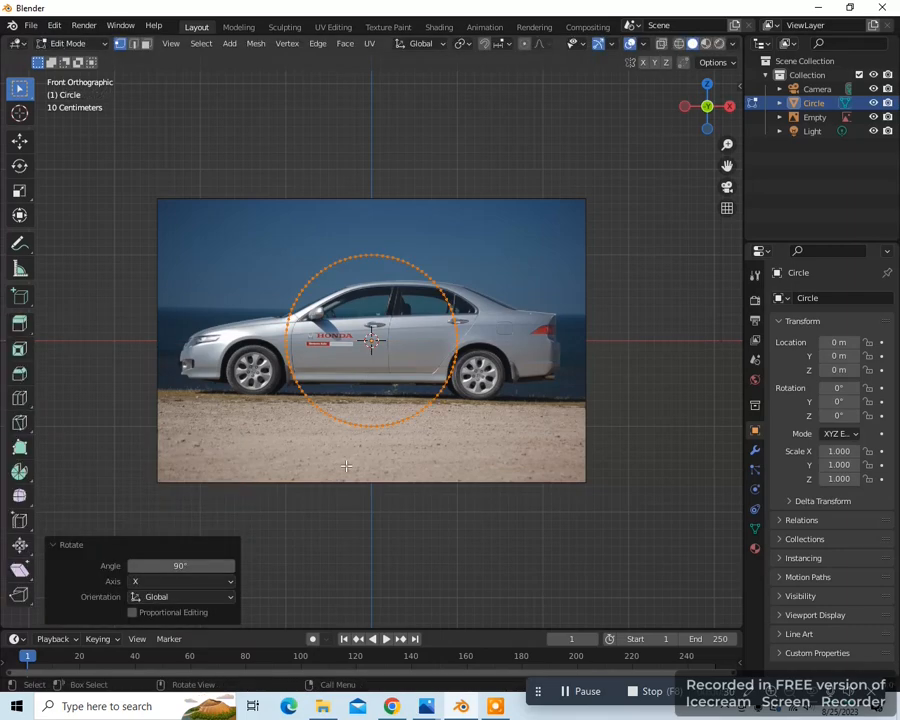
Scale the circle to about 0.353 and move it over the car's front wheel, about -1.395 m in X and -0.312 m in Z.
{"action": "key", "text": "s"}
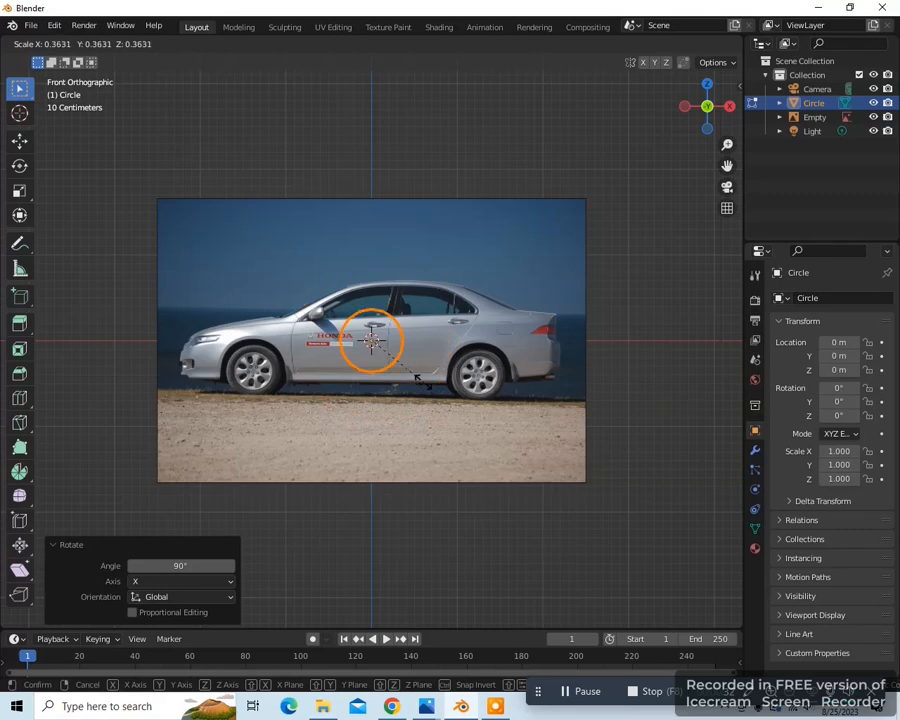
{"action": "left_click", "coordinate": [436, 390]}
{"action": "key", "text": "g"}
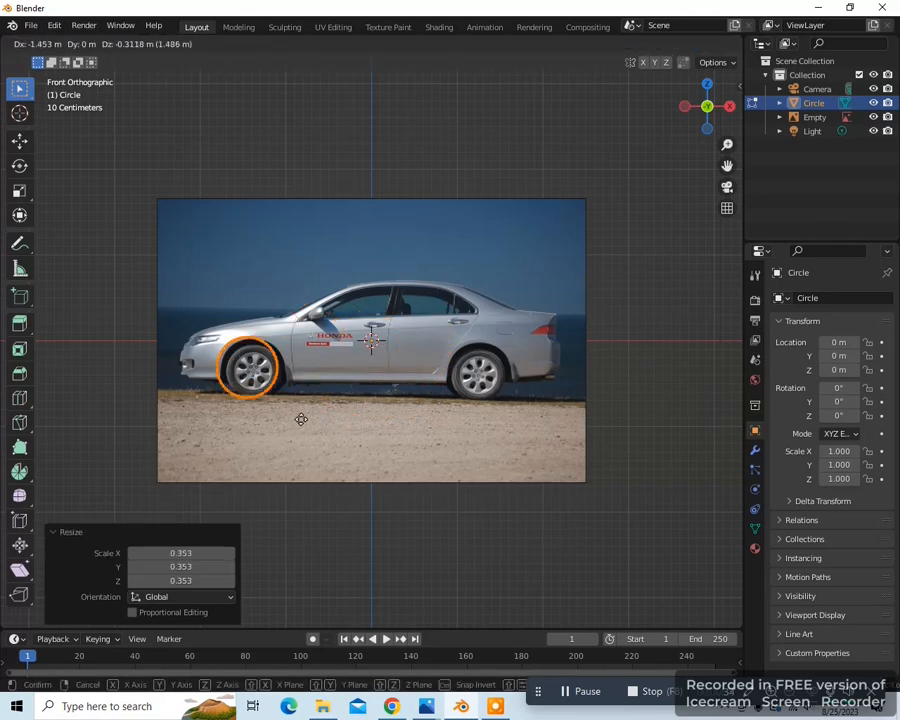
{"action": "left_click", "coordinate": [317, 415]}
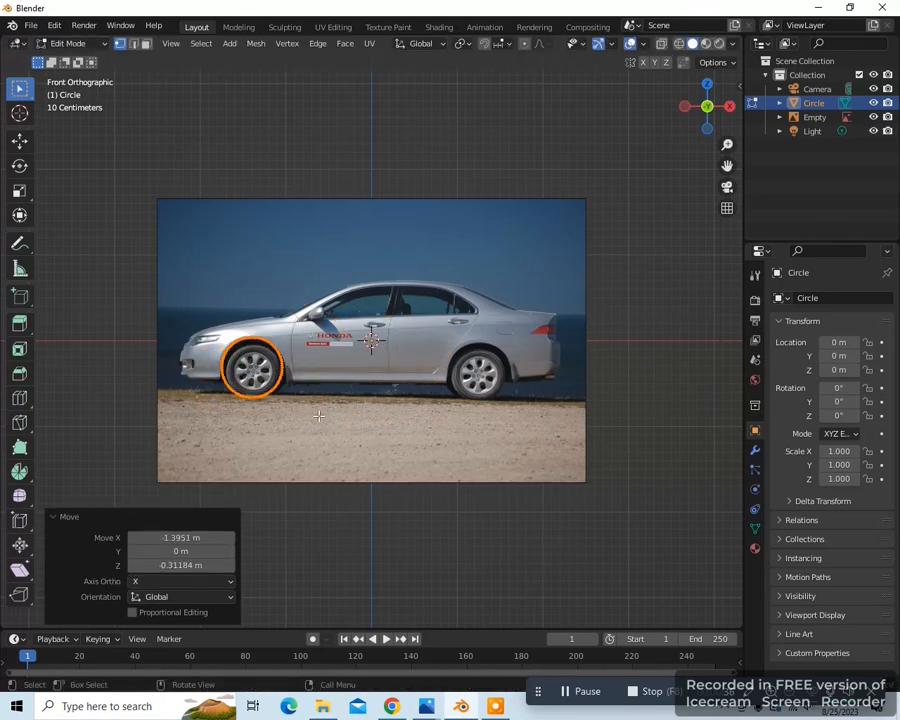
Fit the circle to the front wheel arch by scaling about 1.051, shifting about 0.012 m in X and -0.025 m in Z, and scaling about 1.021.
{"action": "key", "text": "KP_Decimal"}
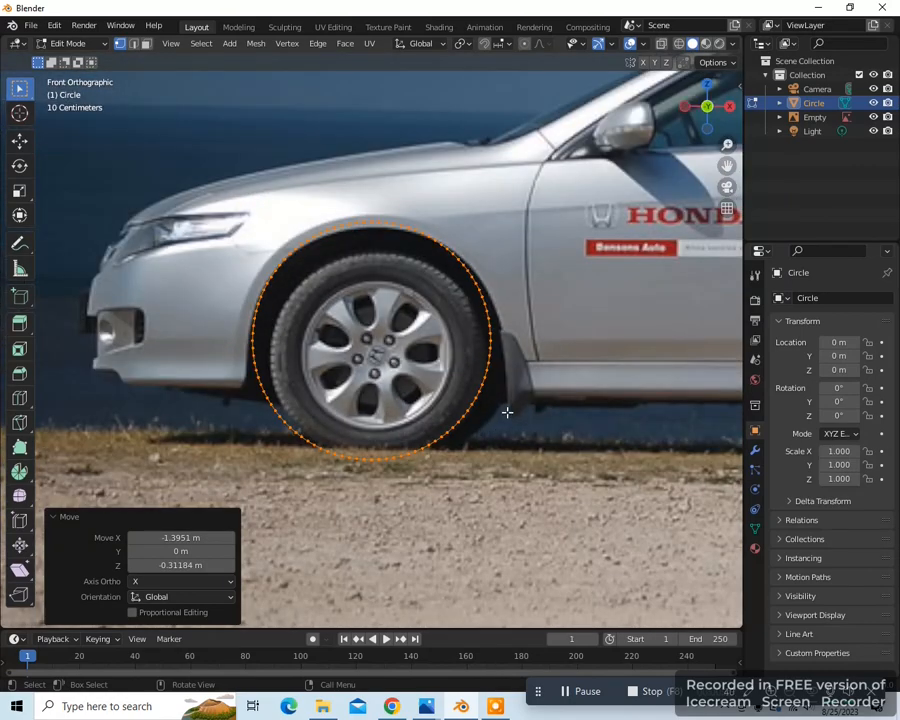
{"action": "key", "text": "s"}
{"action": "left_click", "coordinate": [511, 421]}
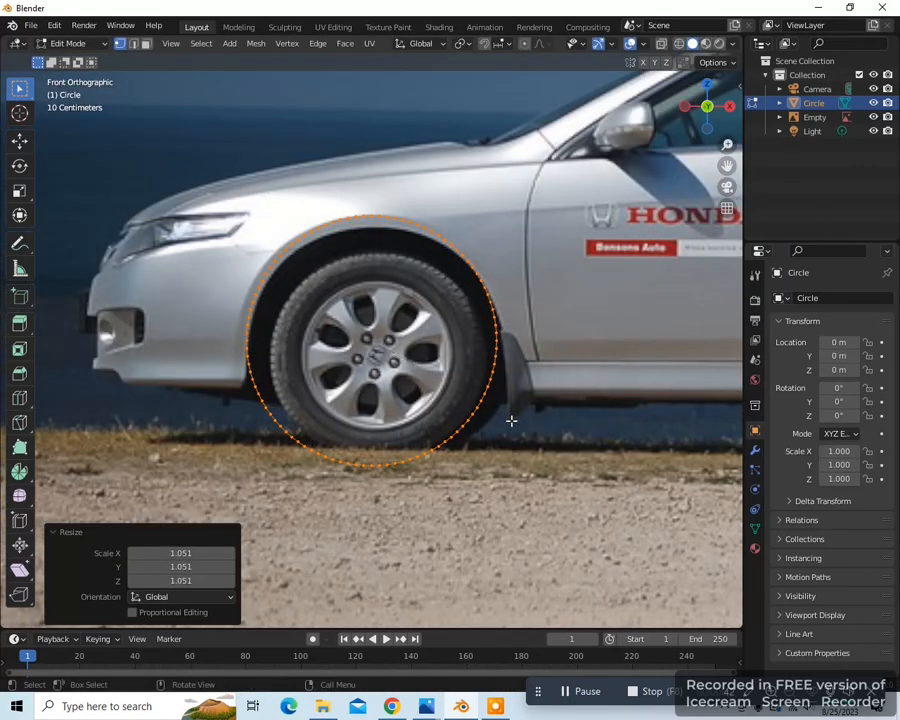
{"action": "key", "text": "g"}
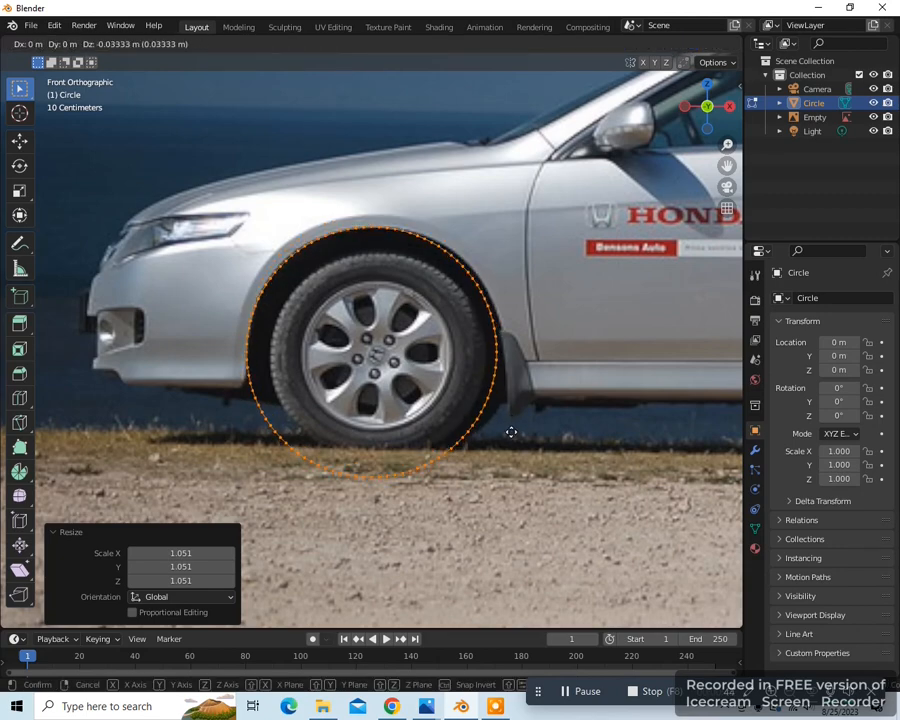
{"action": "left_click", "coordinate": [511, 430]}
{"action": "key", "text": "s"}
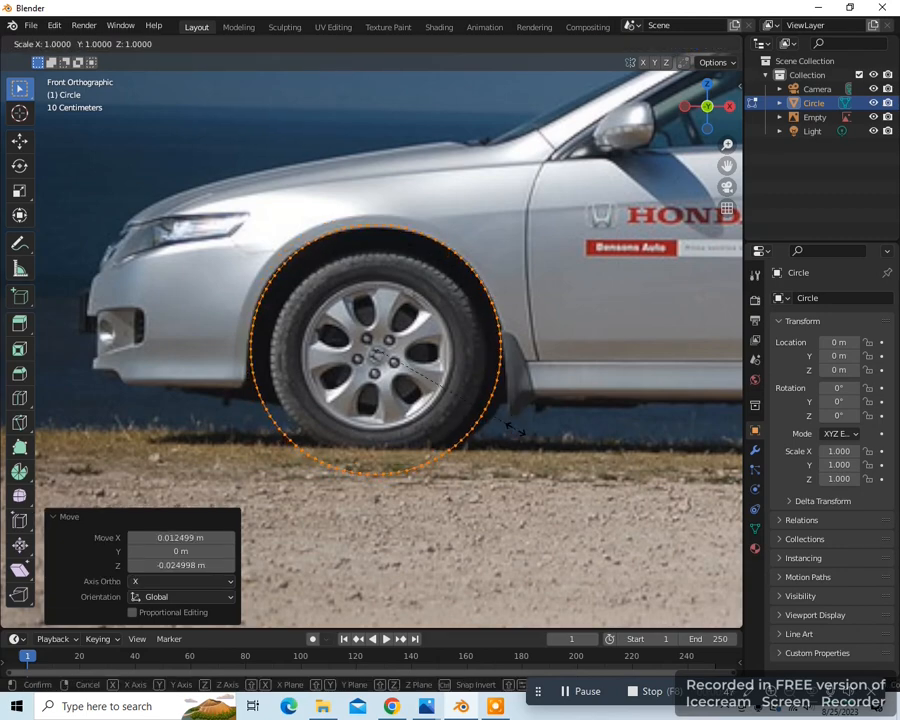
{"action": "left_click", "coordinate": [511, 430]}
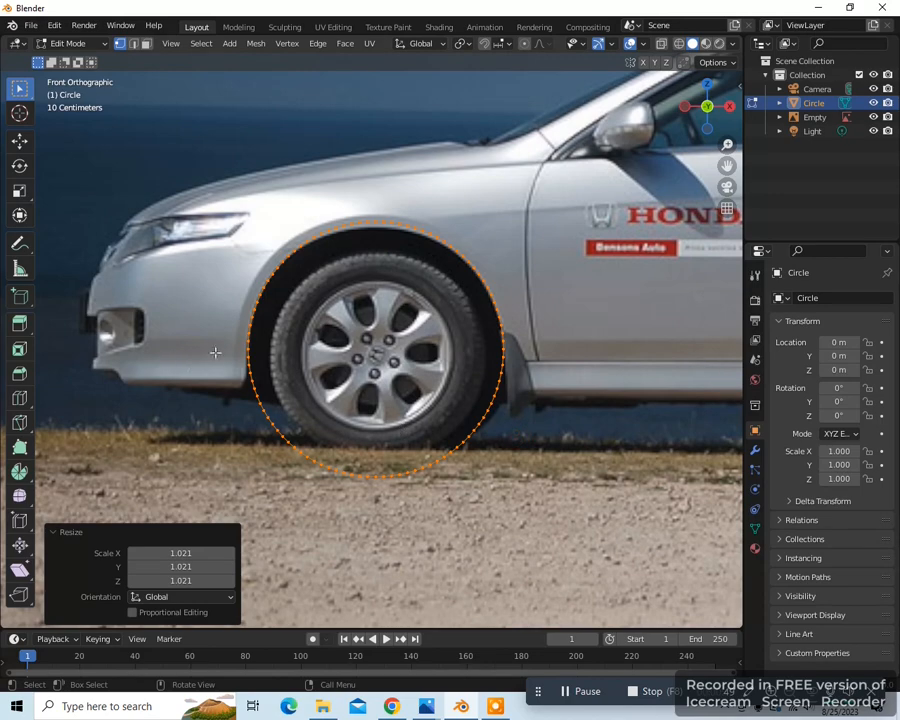
Delete the vertices of the circle's lower half, leaving only the upper wheel arch curve.
{"action": "left_click_drag", "start_coordinate": [231, 343], "coordinate": [526, 478]}
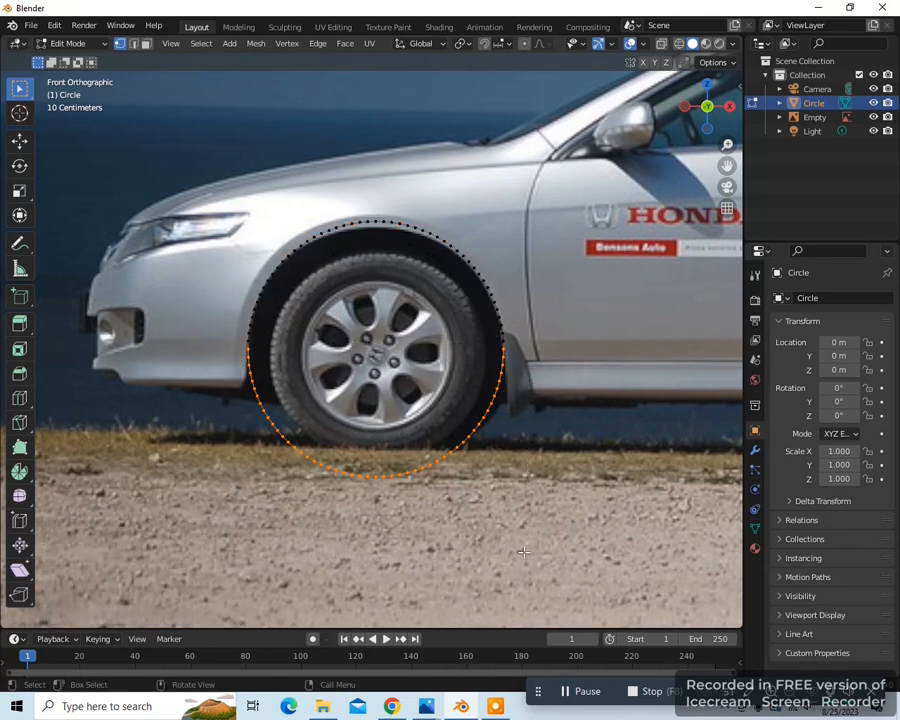
{"action": "key", "text": "x"}
{"action": "left_click", "coordinate": [486, 510]}
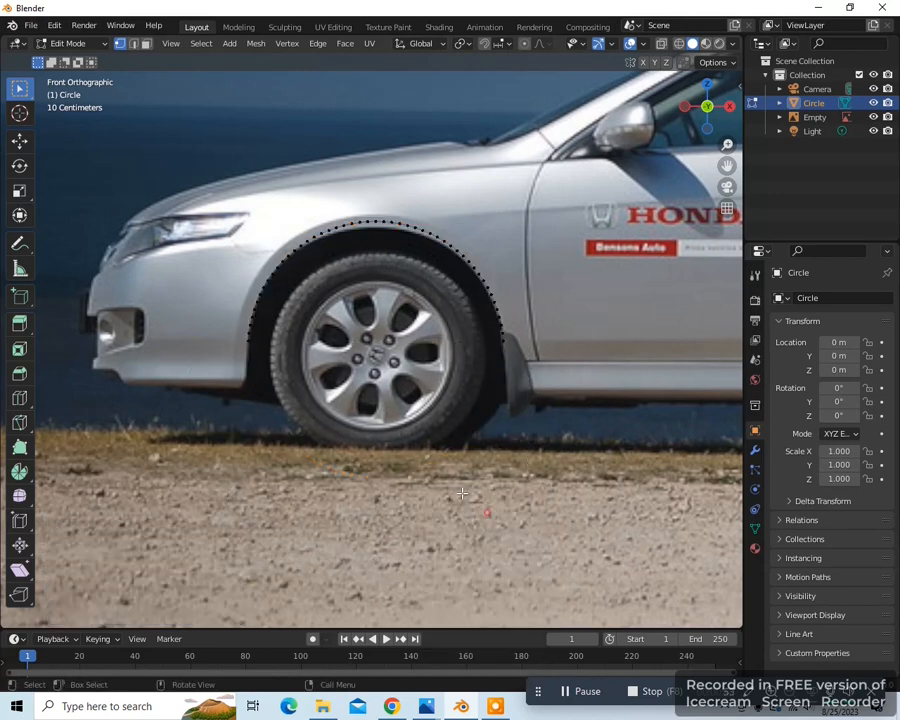
Extrude the arch's end vertex on the bumper side about 0.11 m down to the bumper's lower edge.
{"action": "key", "text": "a"}
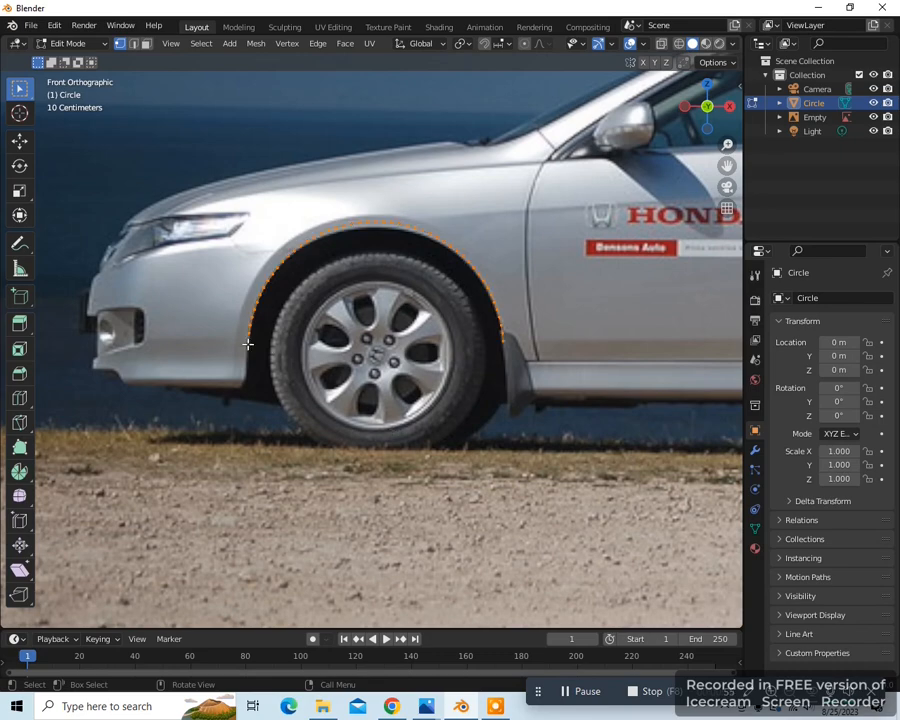
{"action": "key", "text": "alt+a"}
{"action": "scroll", "coordinate": [305, 367], "scroll_direction": "up", "scroll_amount": 2}
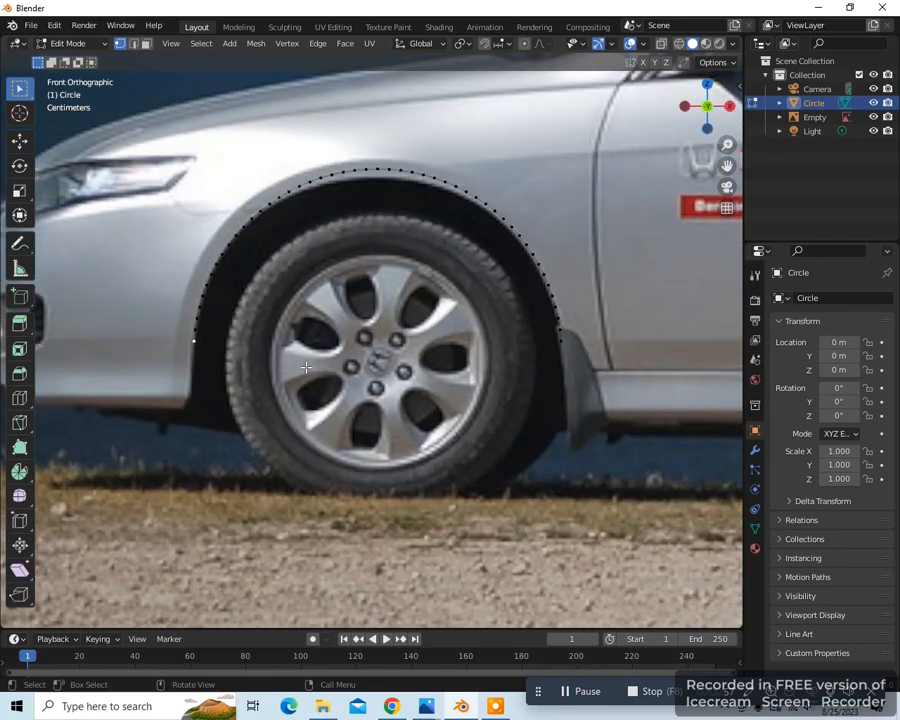
{"action": "key", "text": "e"}
{"action": "left_click", "coordinate": [301, 421]}
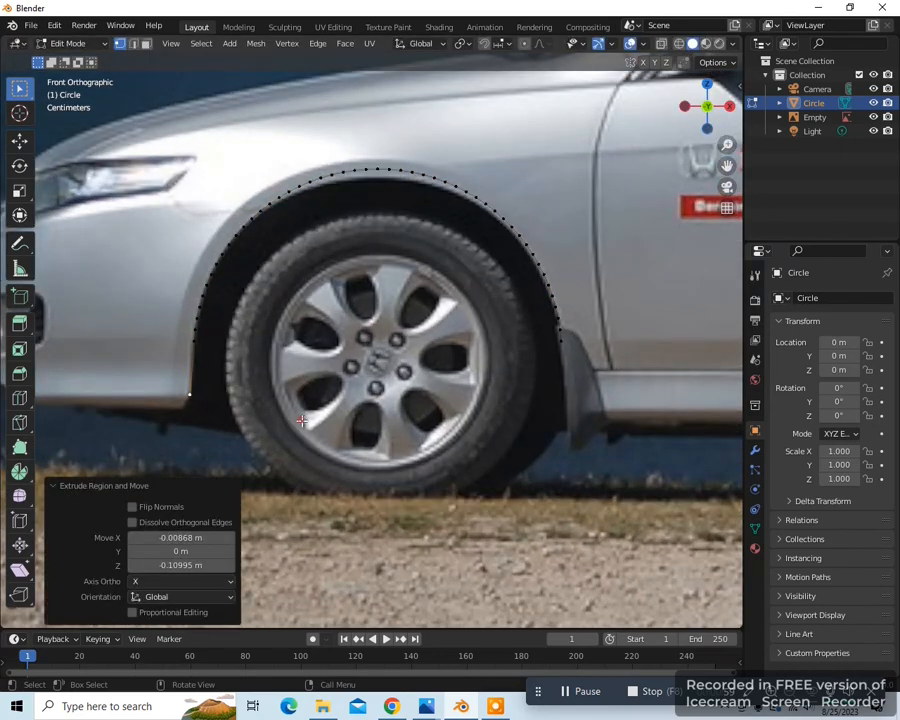
{"action": "key", "text": "ctrl+z"}
Extrude the arch's end vertex on the door side about 0.18 m down along the mud flap.
{"action": "left_click", "coordinate": [559, 341]}
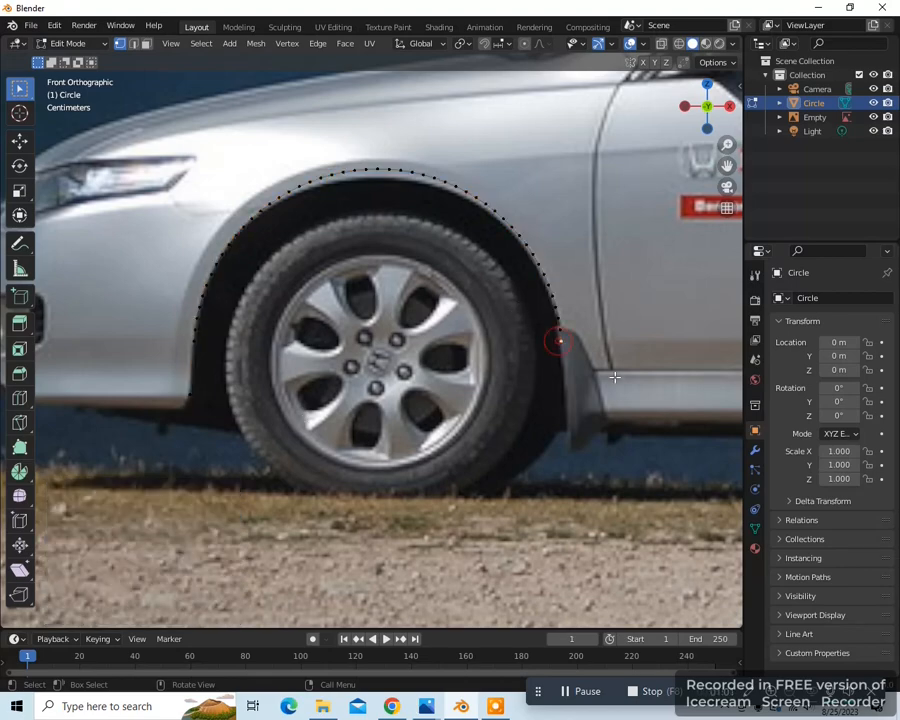
{"action": "key", "text": "e"}
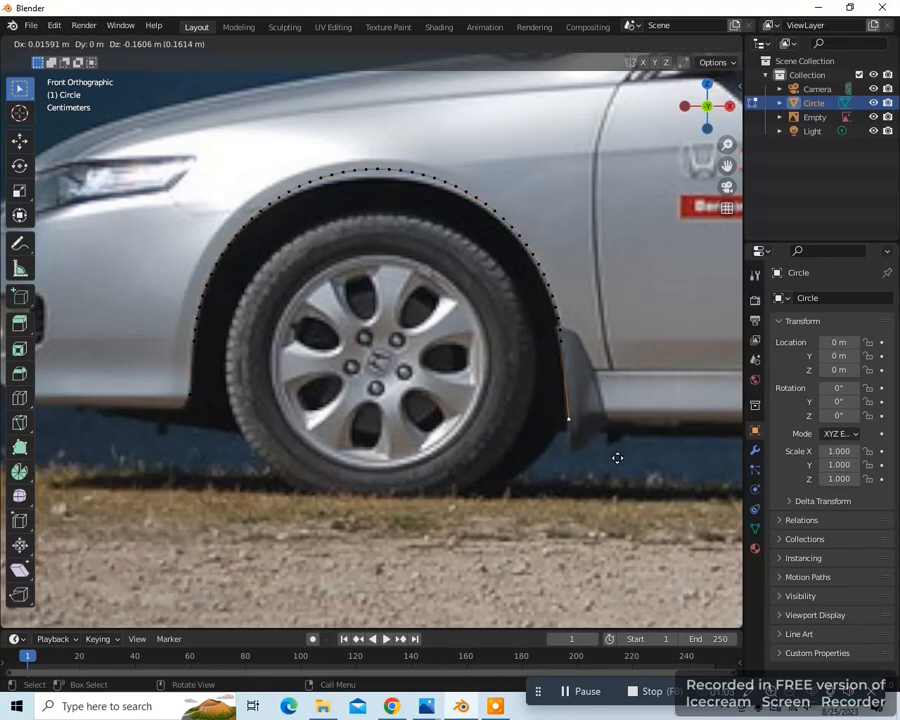
{"action": "left_click", "coordinate": [617, 458]}
Return to Object Mode and hide the car reference image in the viewport.
{"action": "scroll", "coordinate": [546, 388], "scroll_direction": "down", "scroll_amount": 3}
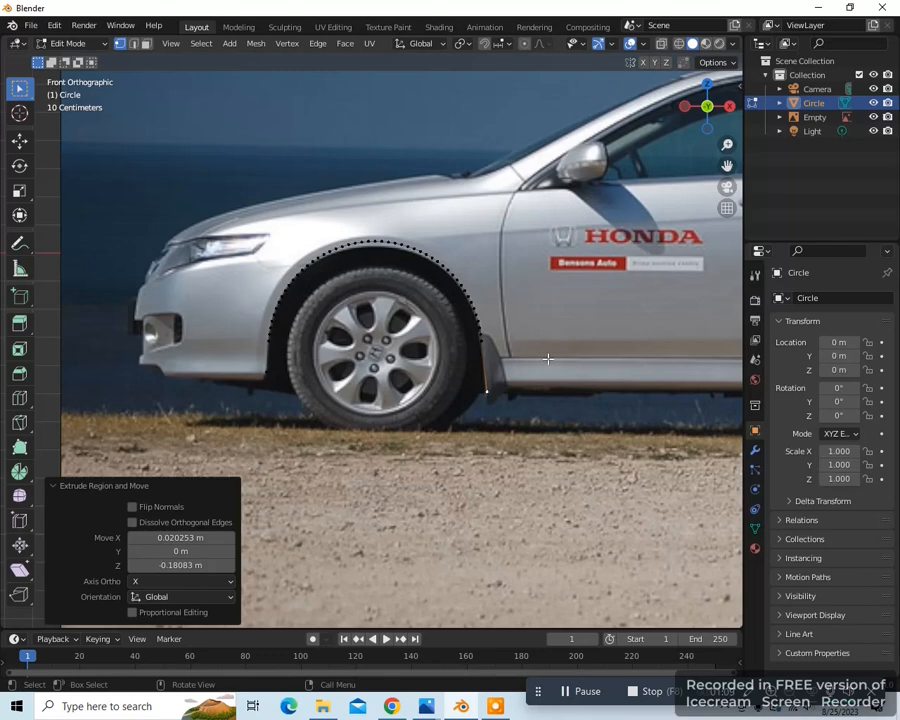
{"action": "key", "text": "Tab"}
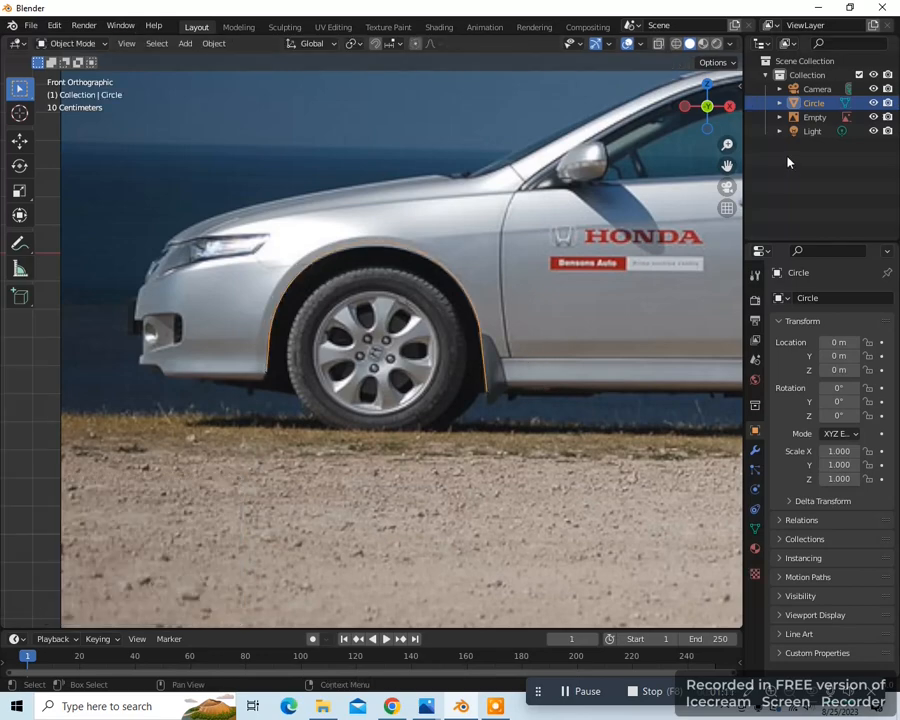
{"action": "left_click", "coordinate": [873, 117]}
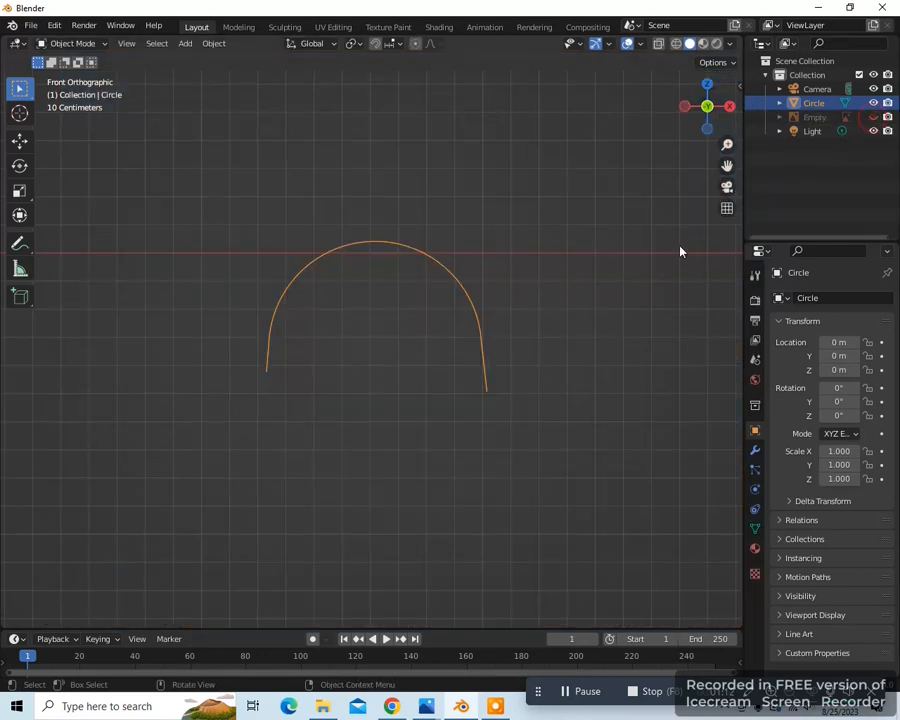
Duplicate the front wheel arch curve and move the copy about 2.59 m along X to serve as the rear arch.
{"action": "key", "text": "shift+d"}
{"action": "left_click", "coordinate": [500, 336]}
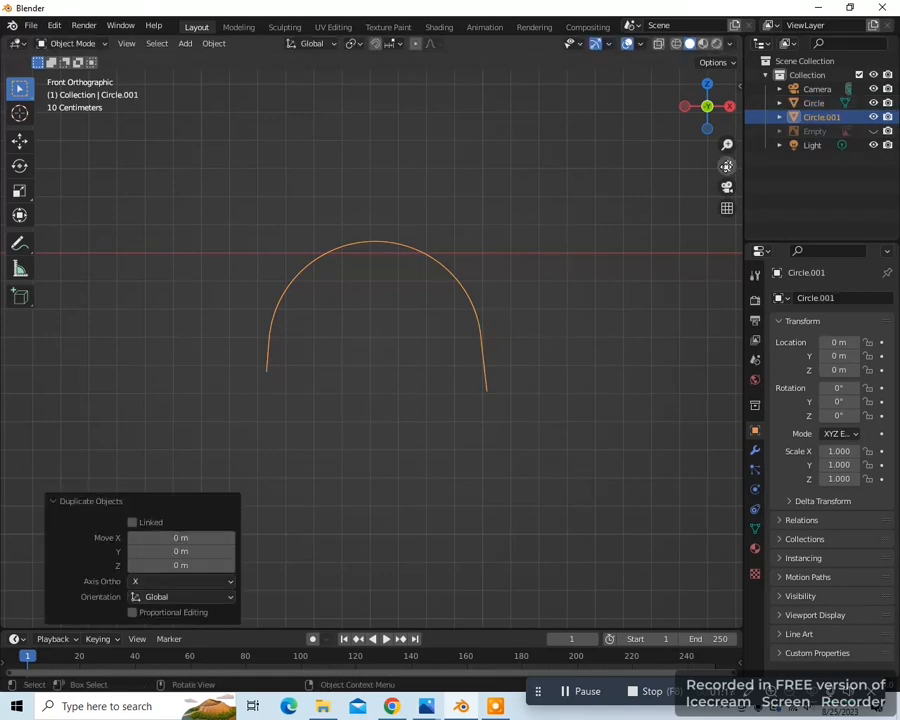
{"action": "left_click_drag", "start_coordinate": [727, 166], "coordinate": [469, 208]}
{"action": "scroll", "coordinate": [598, 328], "scroll_direction": "down", "scroll_amount": 3}
{"action": "scroll", "coordinate": [598, 328], "scroll_direction": "down", "scroll_amount": 3}
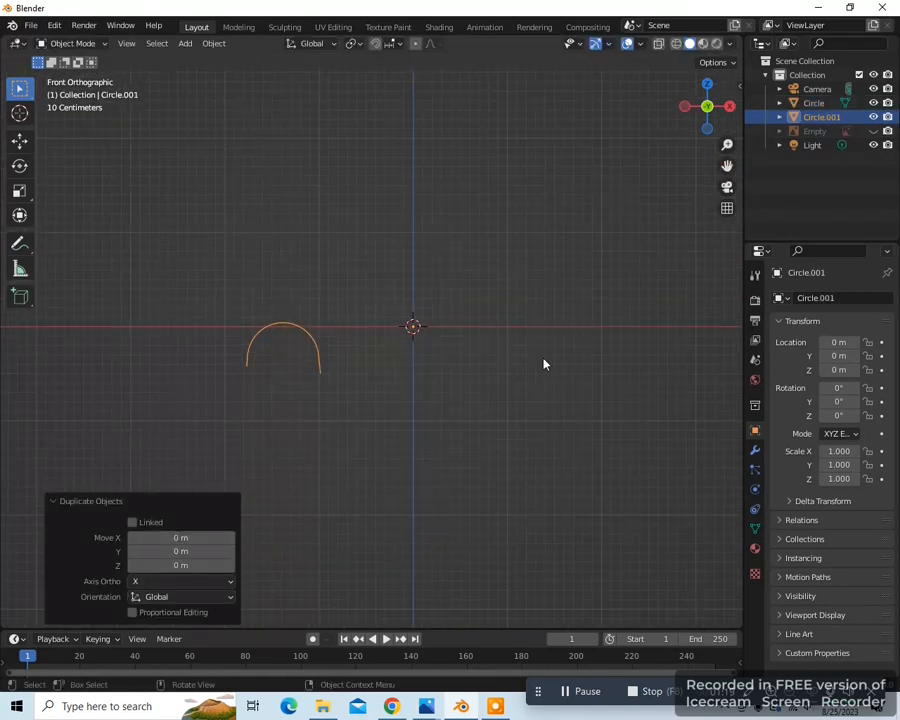
{"action": "key", "text": "g"}
{"action": "key", "text": "x"}
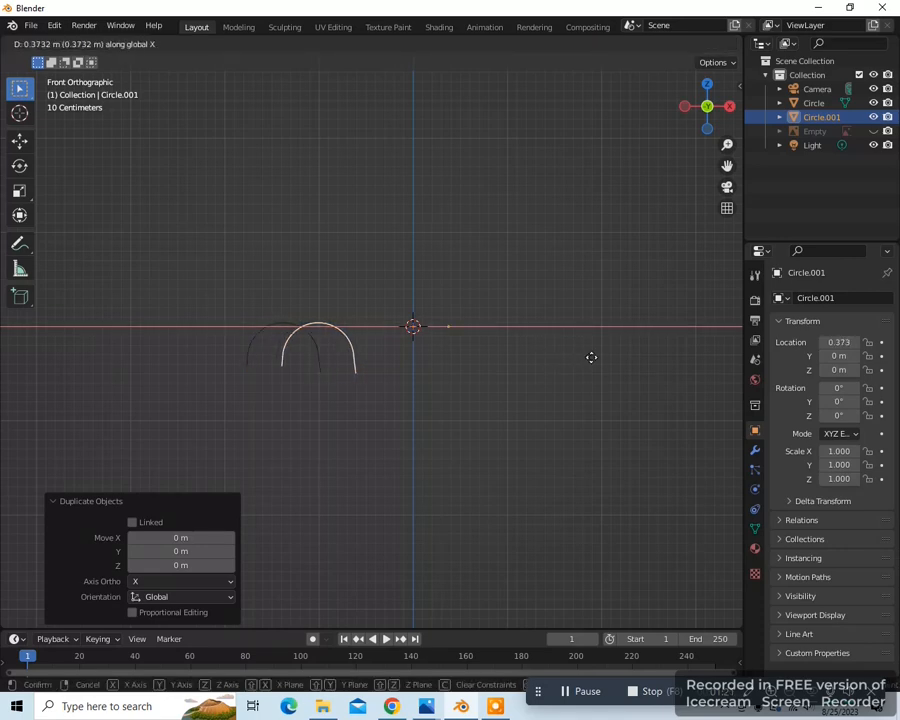
{"action": "left_click", "coordinate": [47, 351]}
{"action": "scroll", "coordinate": [328, 403], "scroll_direction": "up", "scroll_amount": 1}
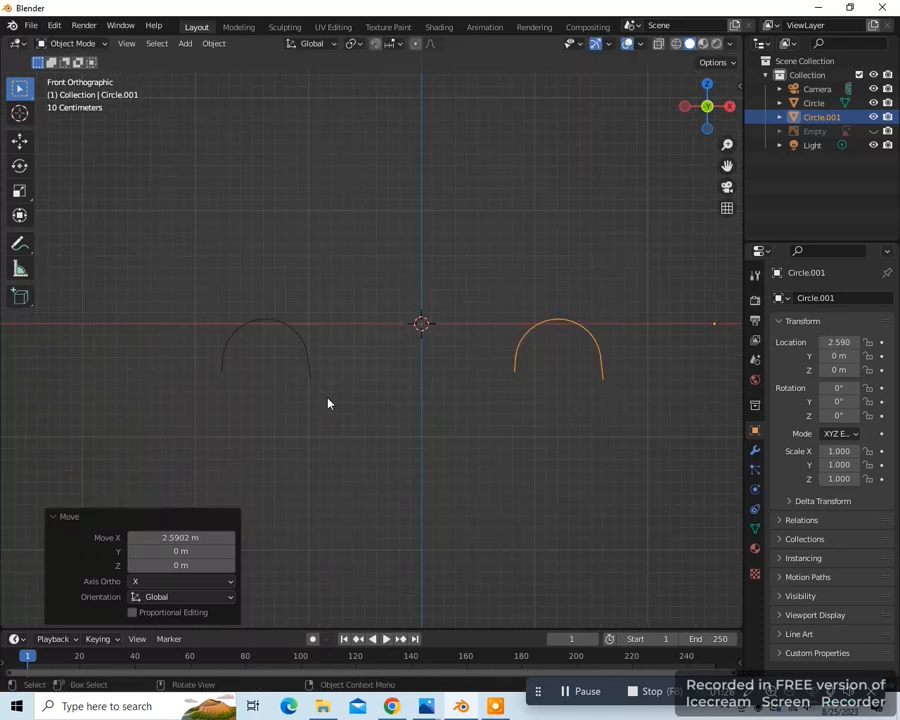
Join the front and rear wheel arch curves into one object, enter Edit Mode and show the car reference image again.
{"action": "left_click_drag", "start_coordinate": [163, 231], "coordinate": [649, 482]}
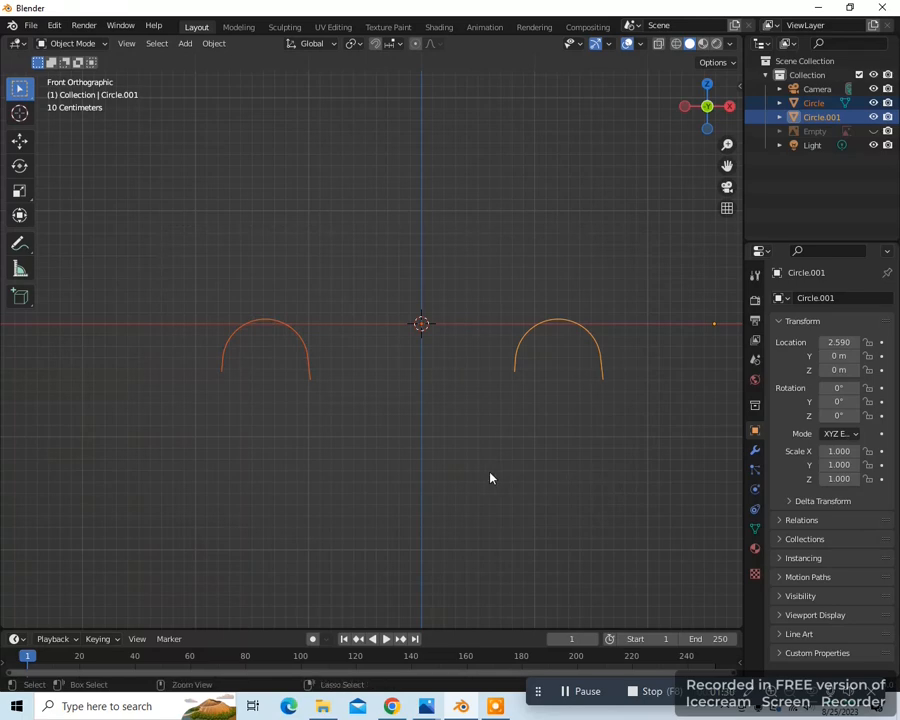
{"action": "key", "text": "ctrl+j"}
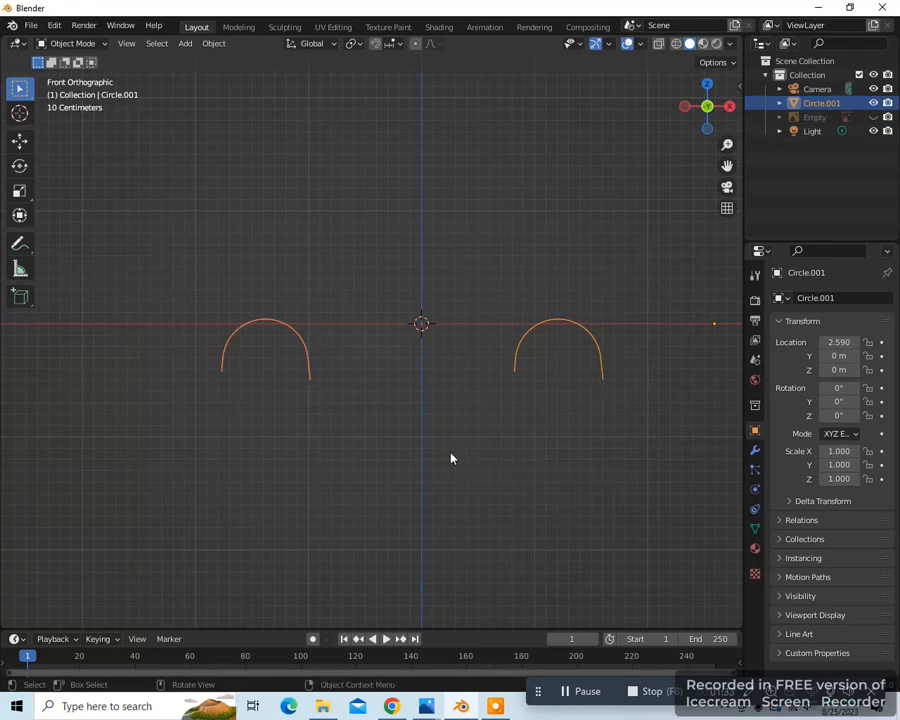
{"action": "key", "text": "Tab"}
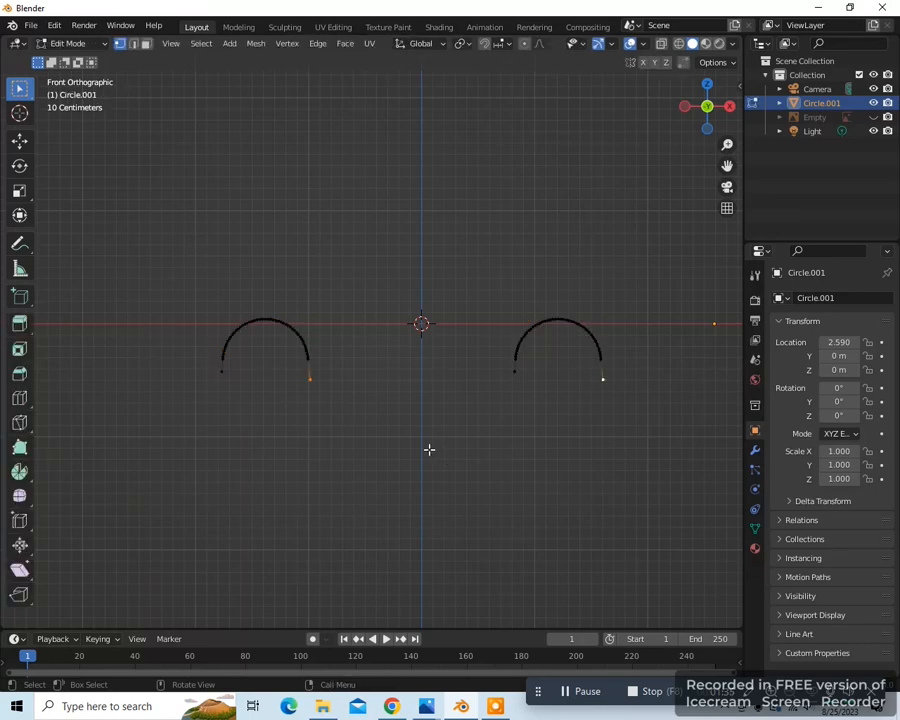
{"action": "left_click", "coordinate": [873, 117]}
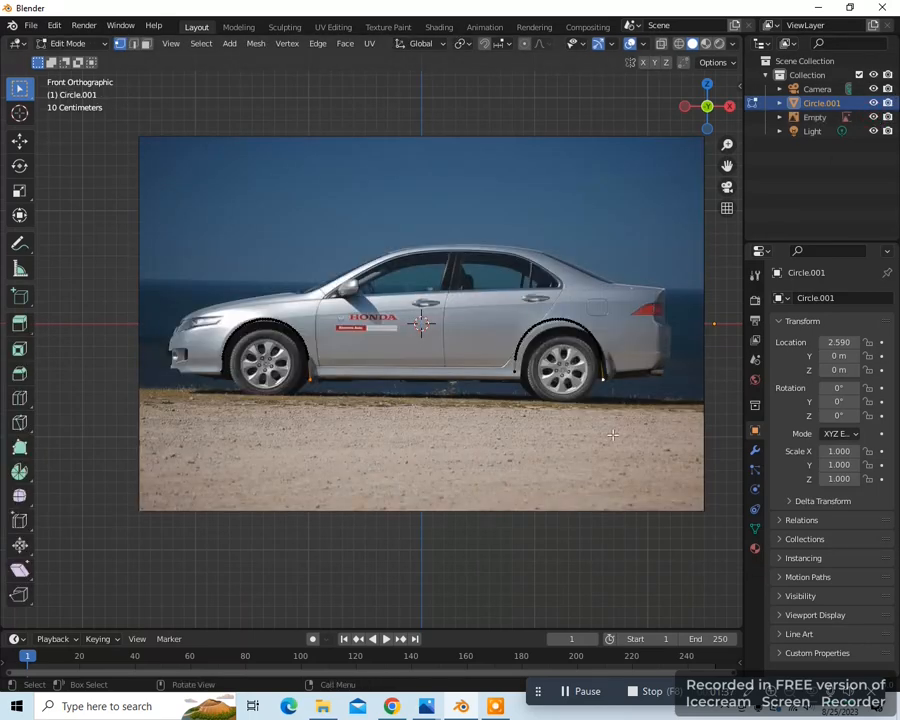
Move the whole rear arch about 0.05 m along X and 0.06 m down onto the photo's rear wheel arch.
{"action": "scroll", "coordinate": [613, 434], "scroll_direction": "up", "scroll_amount": 1}
{"action": "left_click_drag", "start_coordinate": [529, 272], "coordinate": [668, 428]}
{"action": "left_click_drag", "start_coordinate": [726, 168], "coordinate": [508, 179]}
{"action": "scroll", "coordinate": [528, 404], "scroll_direction": "up", "scroll_amount": 4}
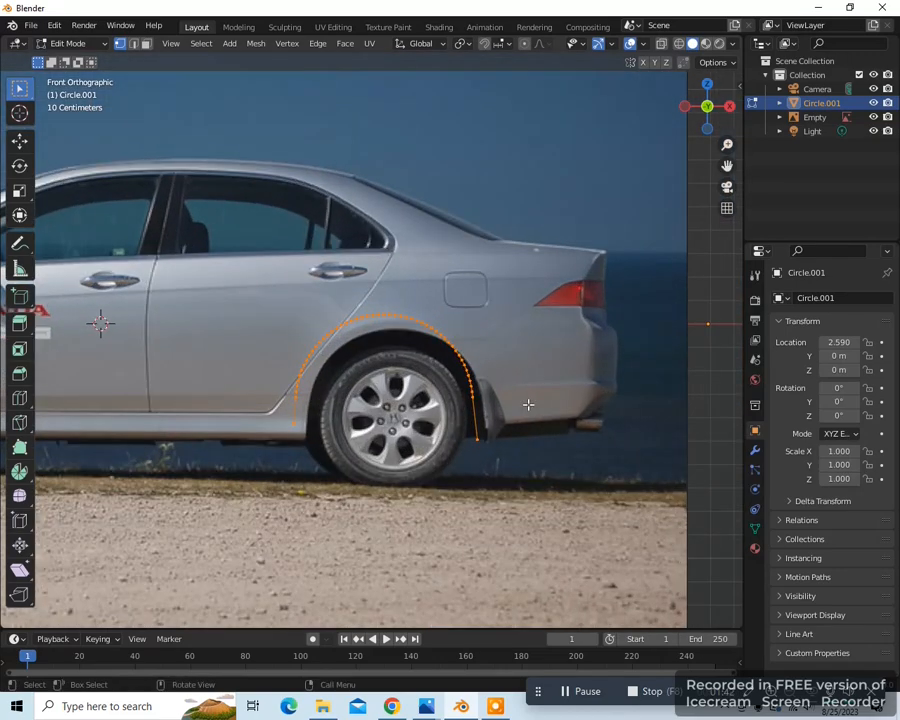
{"action": "key", "text": "g"}
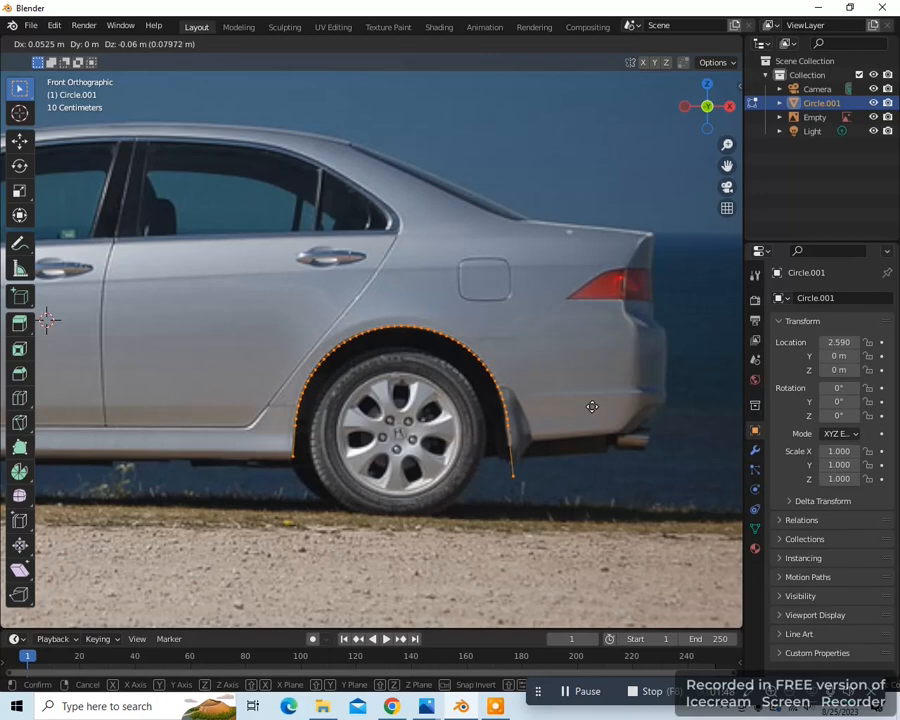
{"action": "left_click", "coordinate": [592, 407]}
Raise the rear arch's bumper-side end vertex about 0.075 m to the bottom of the rear mud flap.
{"action": "left_click_drag", "start_coordinate": [494, 462], "coordinate": [544, 502]}
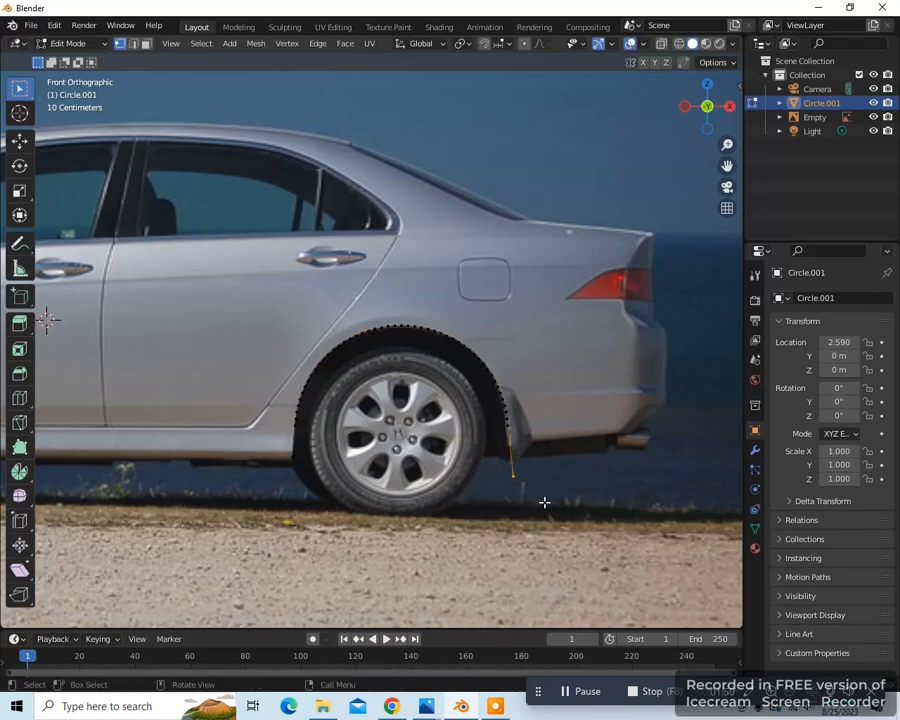
{"action": "key", "text": "g"}
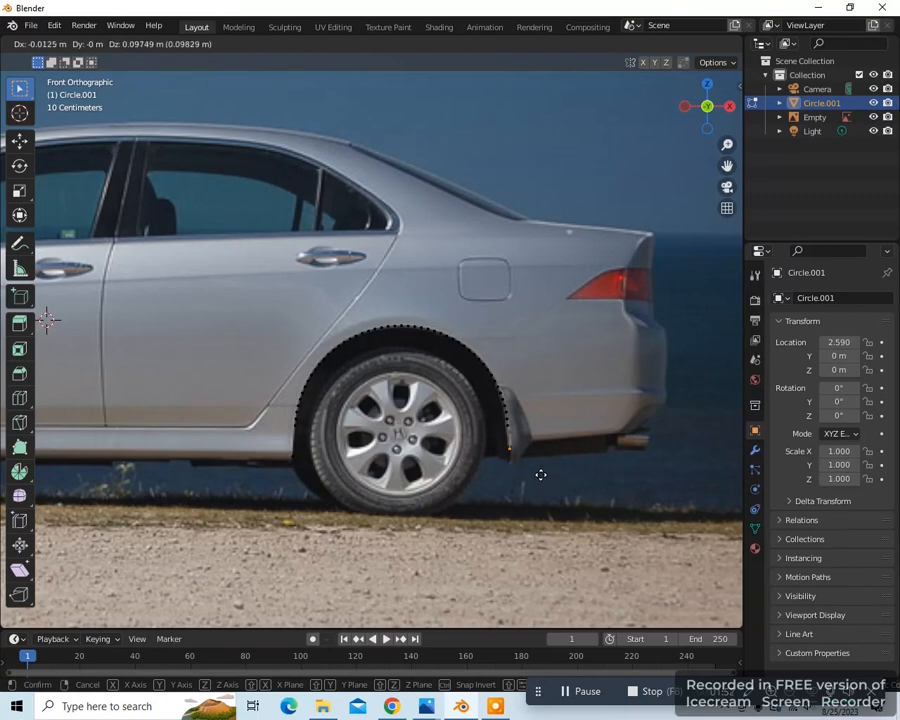
{"action": "left_click", "coordinate": [540, 480]}
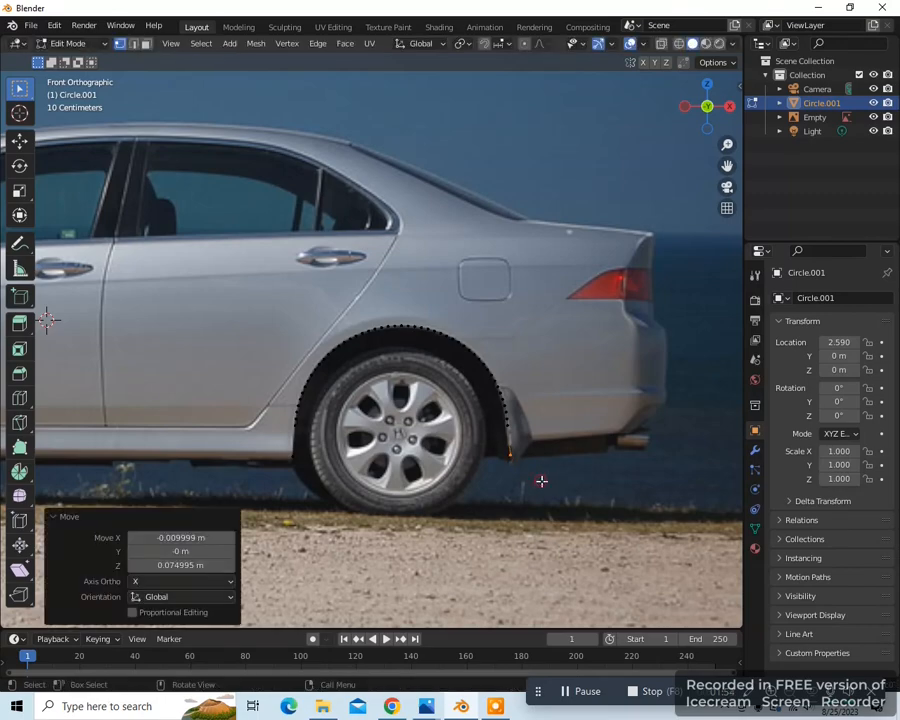
Extrude the rear arch's door-side end vertex forward along the sill to the front arch's end vertex.
{"action": "scroll", "coordinate": [524, 486], "scroll_direction": "down", "scroll_amount": 2}
{"action": "key", "text": "a"}
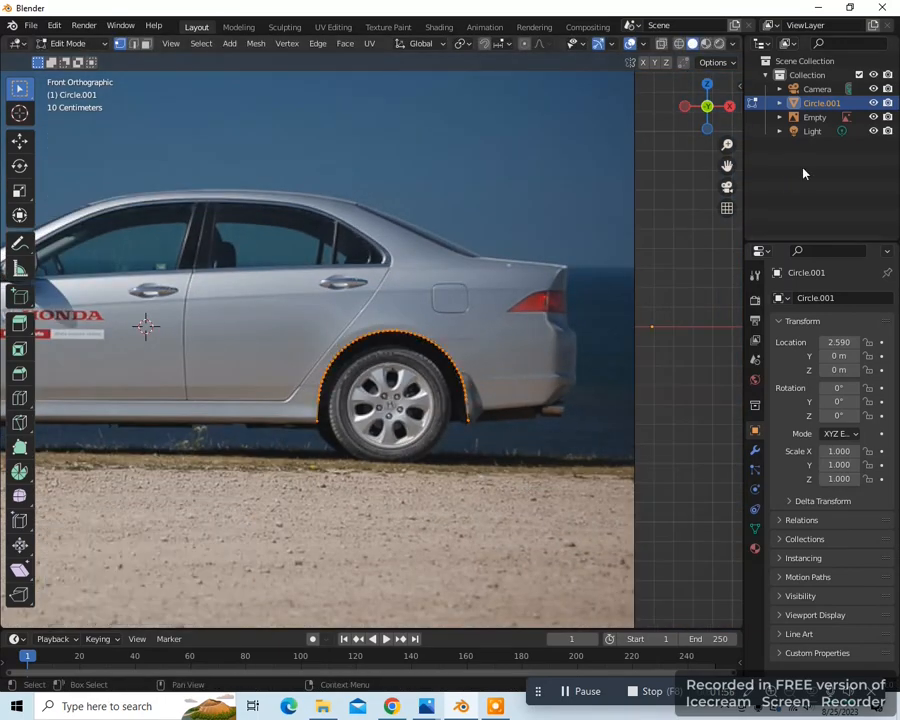
{"action": "left_click_drag", "start_coordinate": [727, 166], "coordinate": [899, 186]}
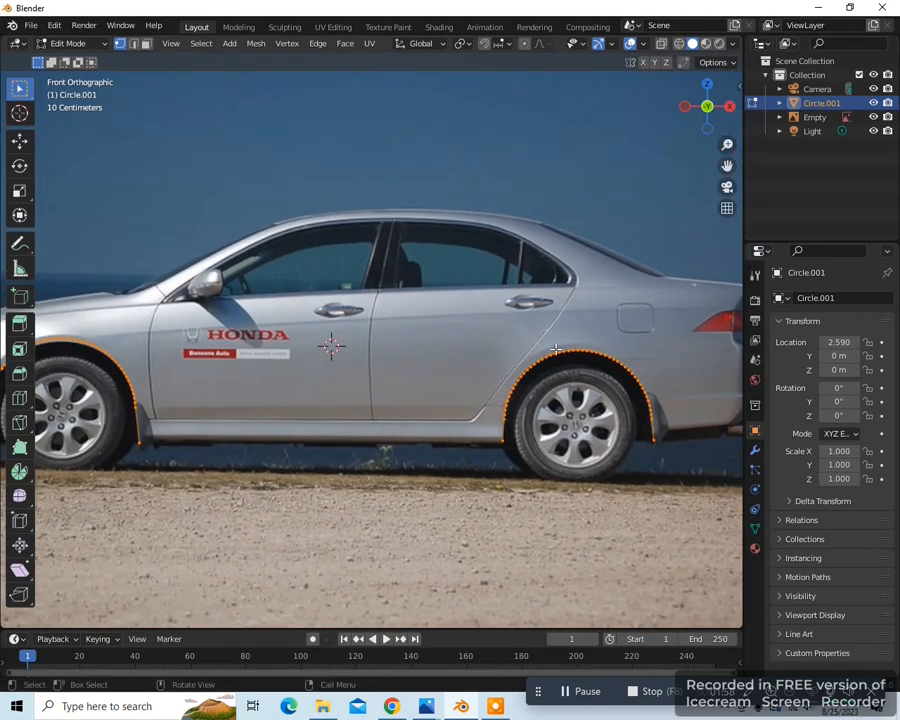
{"action": "left_click", "coordinate": [500, 438]}
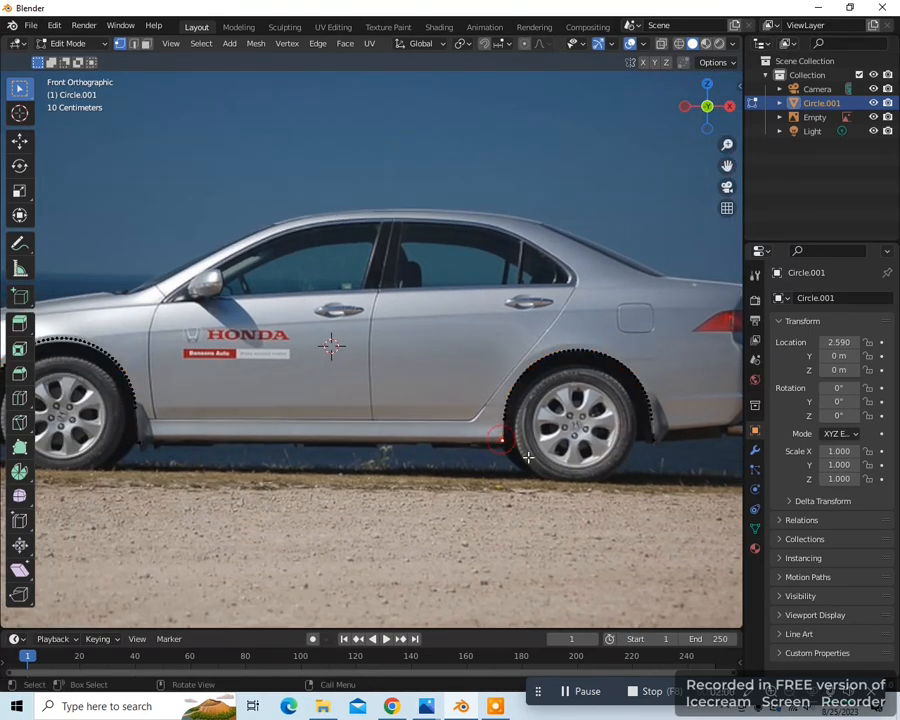
{"action": "key", "text": "e"}
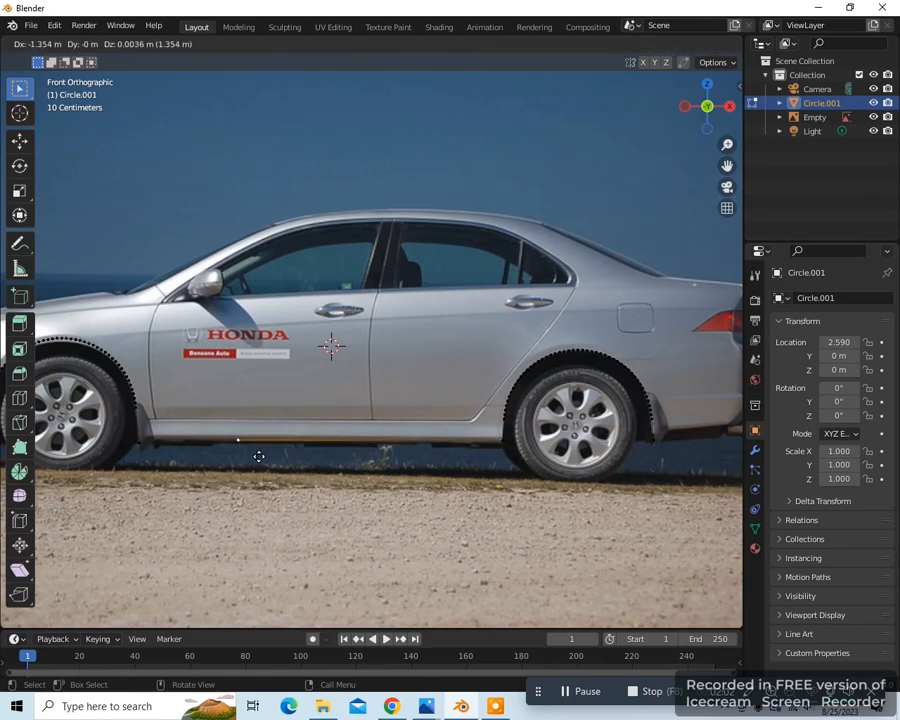
{"action": "left_click", "coordinate": [196, 453]}
{"action": "key", "text": "a"}
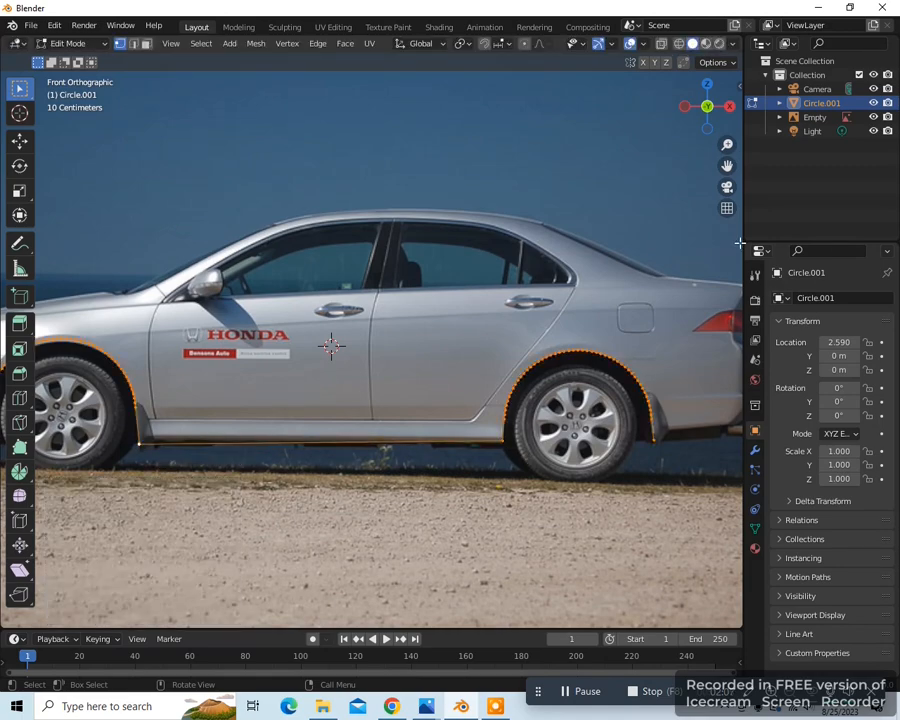
Merge the two overlapping vertices at center where the sill line meets the front arch.
{"action": "middle_click_drag", "start_coordinate": [415, 280], "coordinate": [655, 256], "text": "shift"}
{"action": "scroll", "coordinate": [437, 459], "scroll_direction": "up", "scroll_amount": 2}
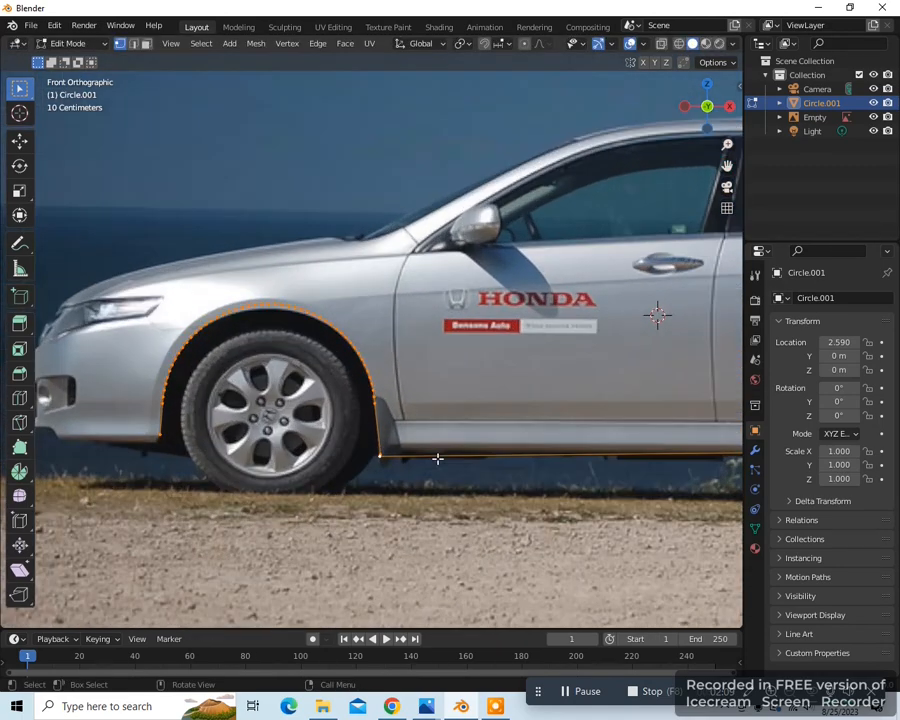
{"action": "scroll", "coordinate": [437, 459], "scroll_direction": "up", "scroll_amount": 2}
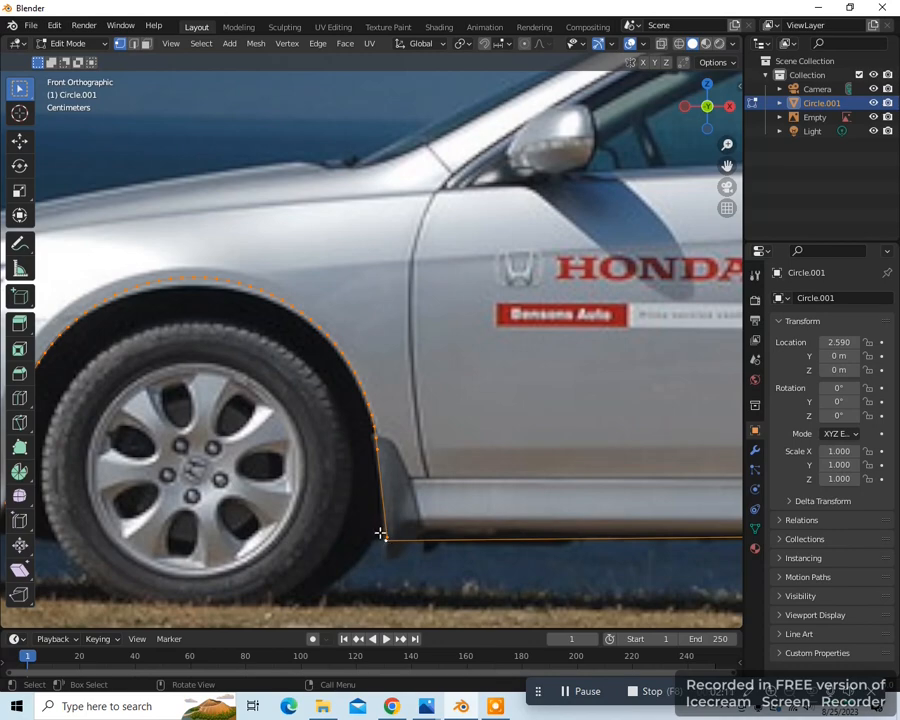
{"action": "left_click", "coordinate": [381, 535]}
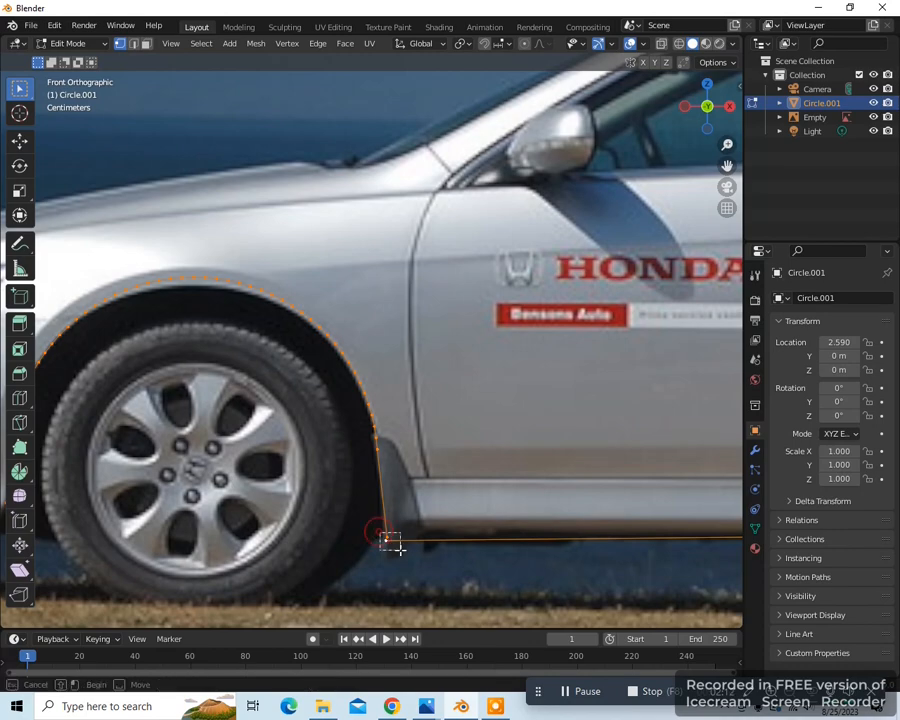
{"action": "key", "text": "m"}
{"action": "left_click", "coordinate": [434, 508]}
{"action": "scroll", "coordinate": [433, 507], "scroll_direction": "down", "scroll_amount": 2}
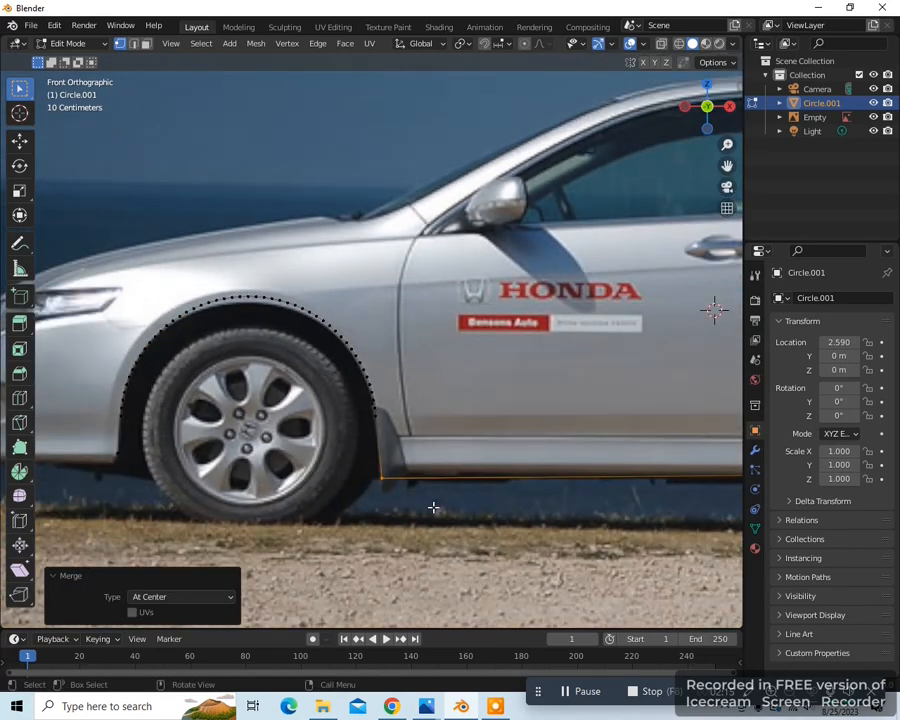
{"action": "key", "text": "a"}
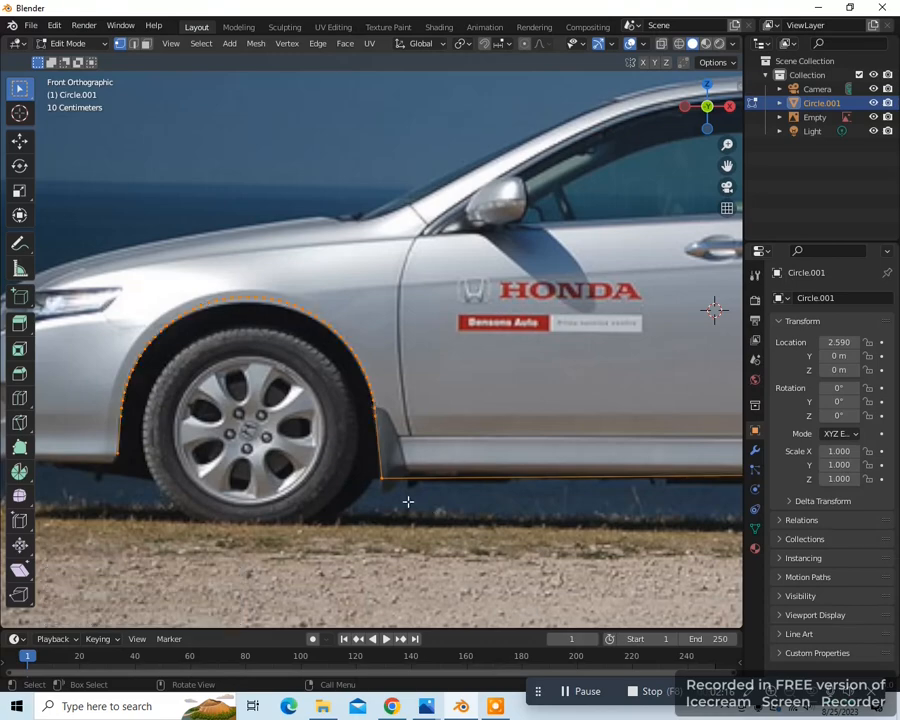
Extrude the front arch's bumper-side end vertex down to the bumper's lower edge, and on about 0.34 m forward along it.
{"action": "left_click", "coordinate": [119, 453]}
{"action": "left_click_drag", "start_coordinate": [728, 168], "coordinate": [899, 166]}
{"action": "scroll", "coordinate": [444, 362], "scroll_direction": "down", "scroll_amount": 3}
{"action": "scroll", "coordinate": [437, 437], "scroll_direction": "up", "scroll_amount": 3}
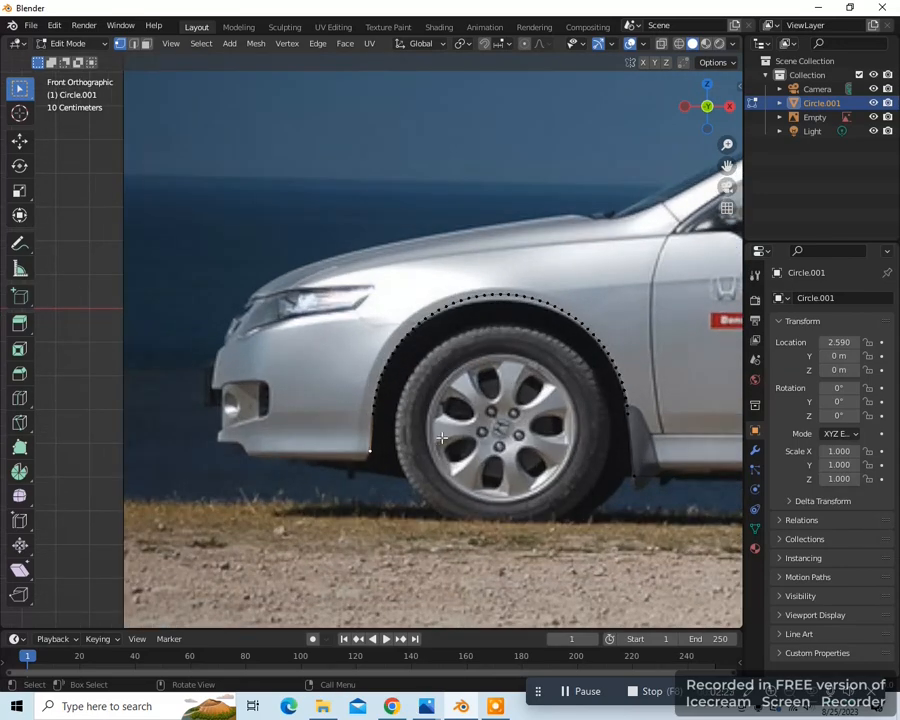
{"action": "key", "text": "e"}
{"action": "left_click", "coordinate": [409, 441]}
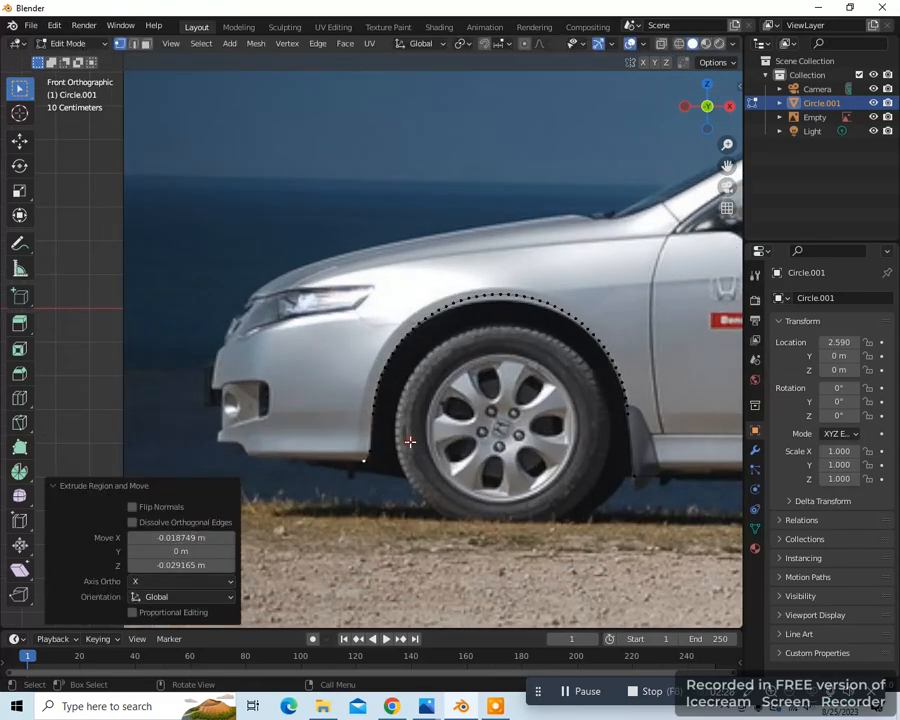
{"action": "key", "text": "e"}
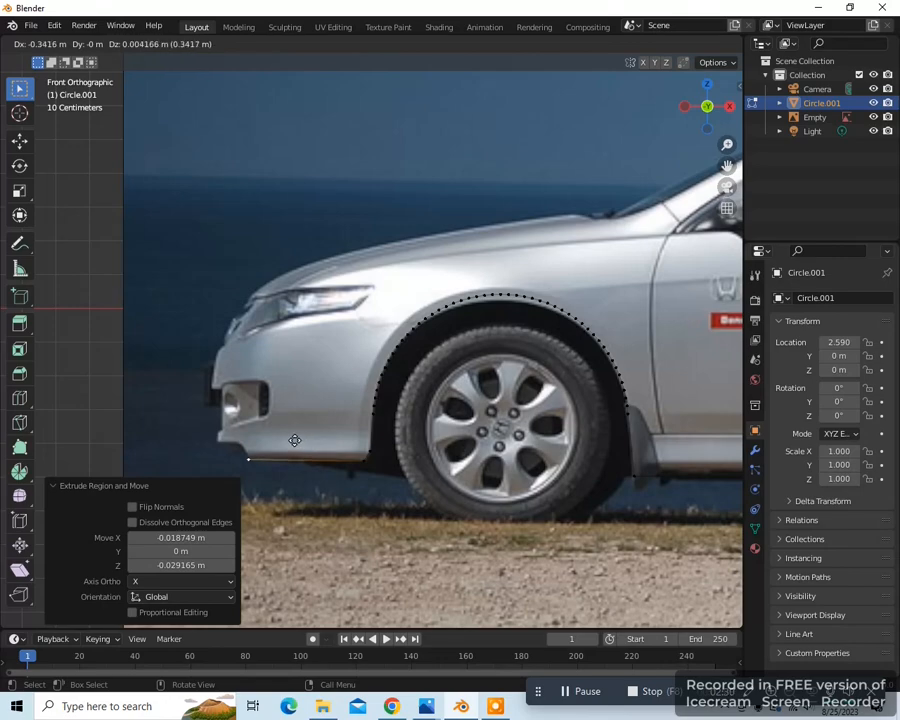
{"action": "left_click", "coordinate": [295, 438]}
Continue extruding the outline around the front bumper's lower lip and up the nose toward the hood.
{"action": "key", "text": "e"}
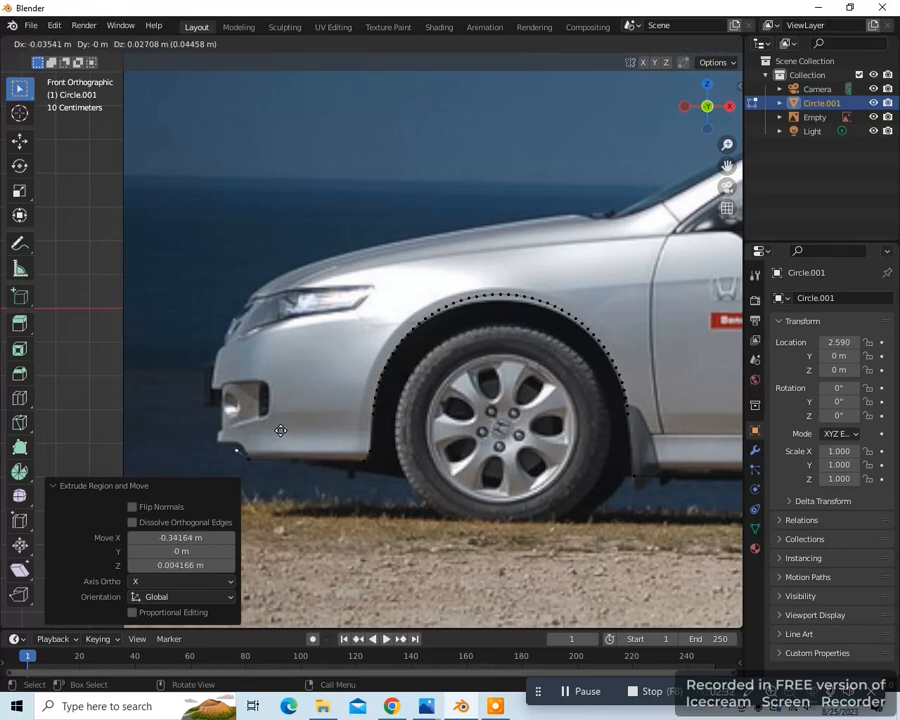
{"action": "left_click", "coordinate": [262, 418]}
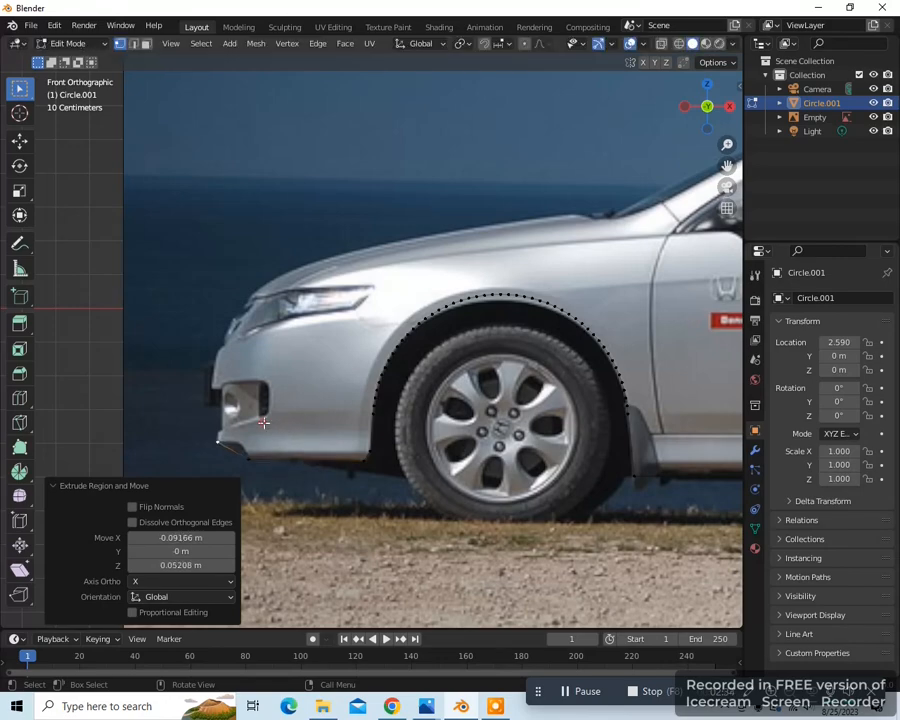
{"action": "key", "text": "e"}
{"action": "left_click", "coordinate": [257, 366]}
{"action": "key", "text": "e"}
{"action": "left_click", "coordinate": [266, 330]}
Extrude further outline vertices along the hood, up the windshield and across the roof.
{"action": "key", "text": "e"}
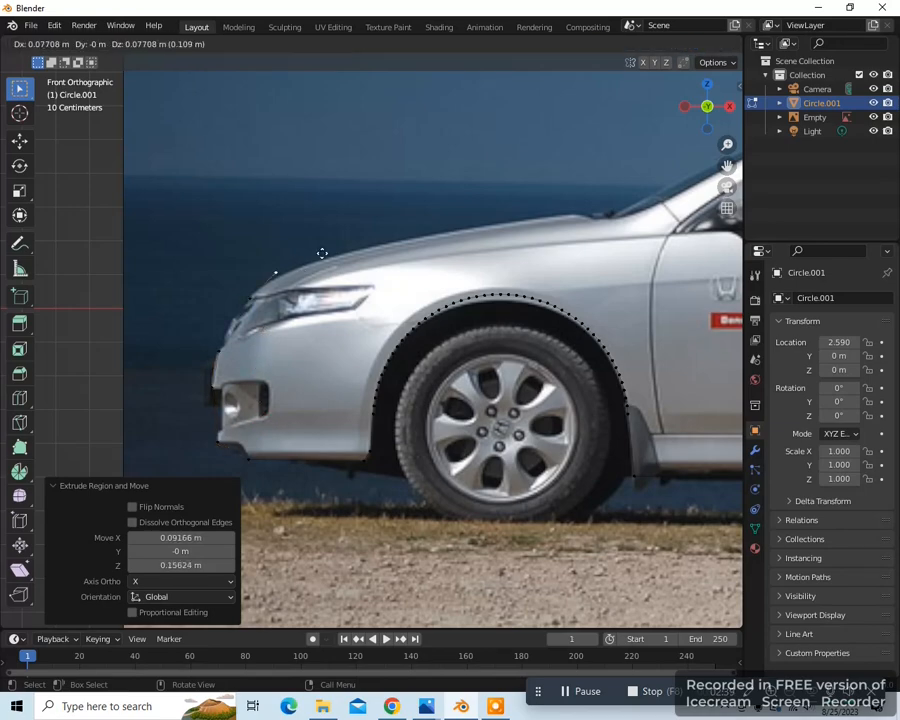
{"action": "left_click", "coordinate": [324, 254]}
{"action": "key", "text": "e"}
{"action": "left_click", "coordinate": [504, 211]}
{"action": "middle_click_drag", "start_coordinate": [700, 200], "coordinate": [149, 355], "text": "shift"}
{"action": "key", "text": "e"}
{"action": "left_click", "coordinate": [436, 263]}
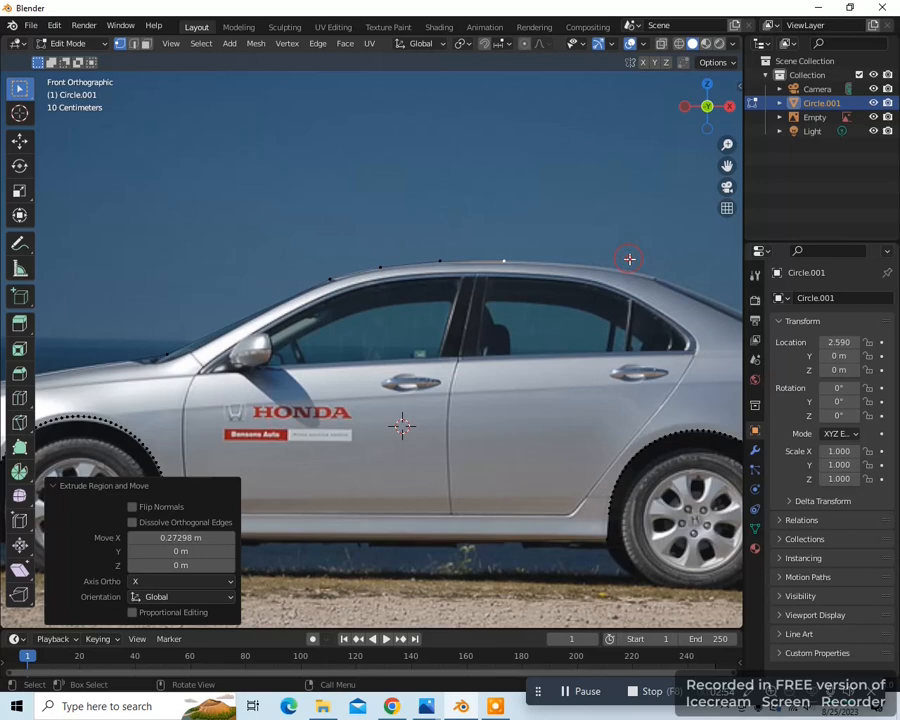
Extrude the outline down the rear window, over the trunk and around the rear bumper to the rear arch's end vertex.
{"action": "scroll", "coordinate": [629, 257], "scroll_direction": "down", "scroll_amount": 3}
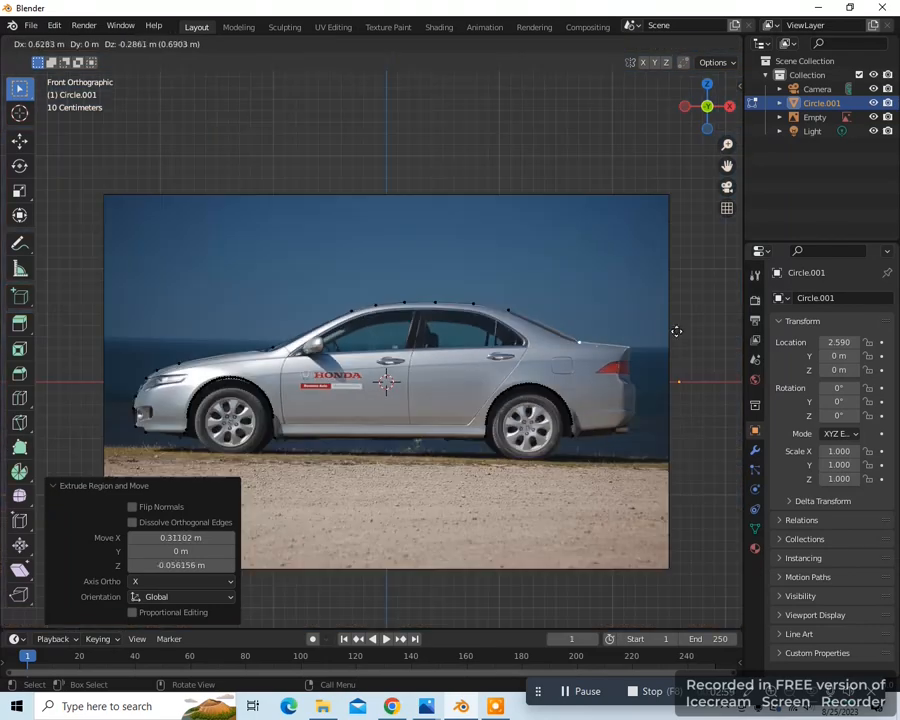
{"action": "scroll", "coordinate": [675, 327], "scroll_direction": "up", "scroll_amount": 4}
{"action": "key", "text": "e"}
{"action": "left_click", "coordinate": [654, 515]}
{"action": "key", "text": "a"}
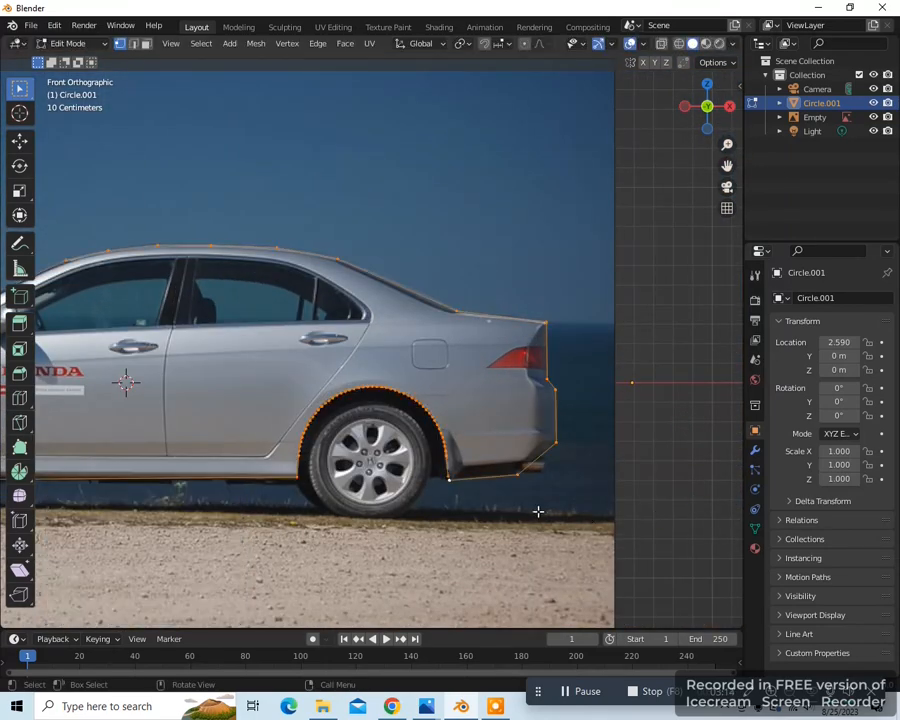
Merge the overlapping vertices at center where the rear bumper line meets the rear arch.
{"action": "scroll", "coordinate": [538, 508], "scroll_direction": "up", "scroll_amount": 2}
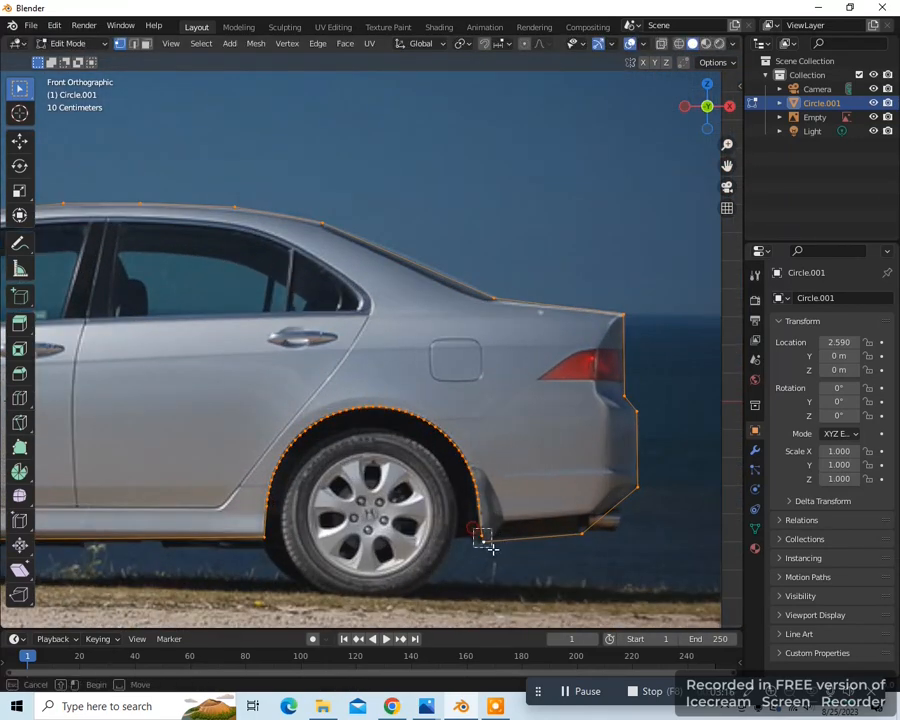
{"action": "left_click", "coordinate": [485, 540]}
{"action": "key", "text": "m"}
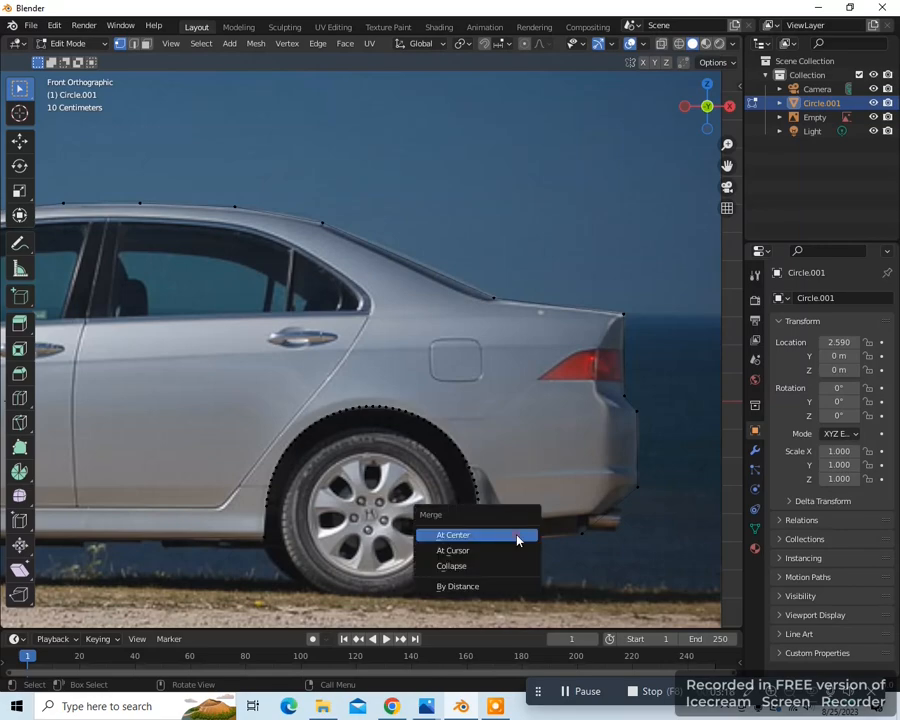
{"action": "left_click", "coordinate": [517, 540]}
{"action": "scroll", "coordinate": [514, 532], "scroll_direction": "down", "scroll_amount": 3}
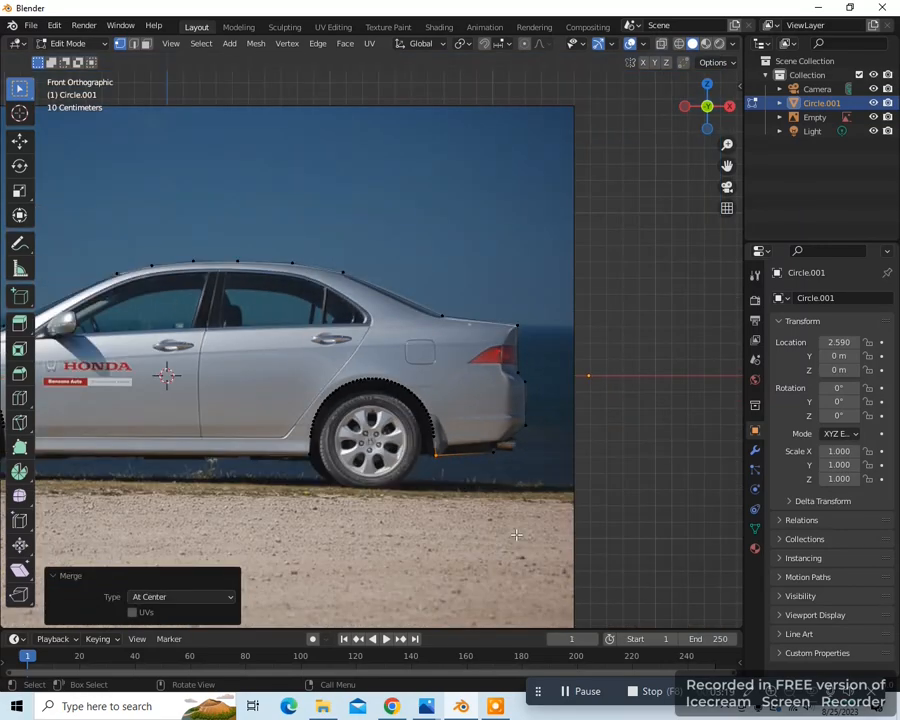
Hide the reference image, fill the whole closed car outline with a face and return to Object Mode.
{"action": "left_click", "coordinate": [873, 117]}
{"action": "left_click_drag", "start_coordinate": [727, 165], "coordinate": [837, 169]}
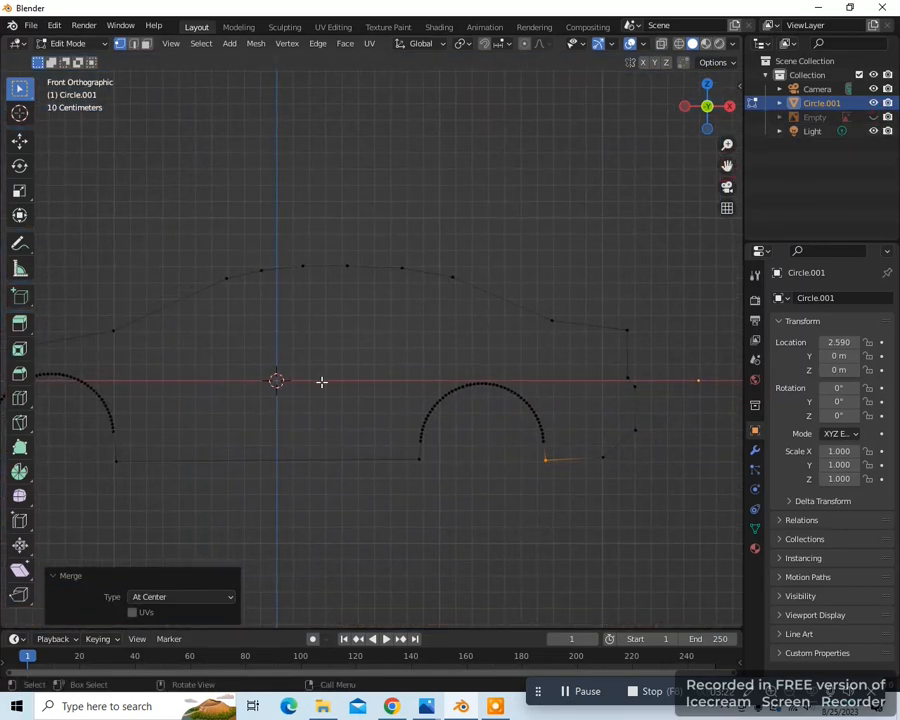
{"action": "scroll", "coordinate": [323, 382], "scroll_direction": "down", "scroll_amount": 2}
{"action": "key", "text": "a"}
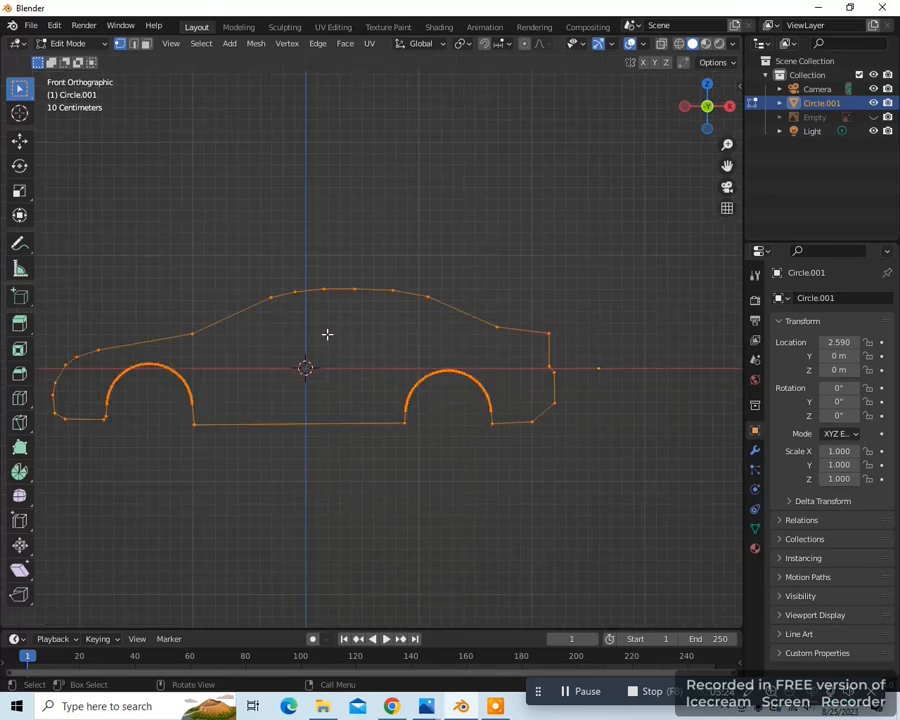
{"action": "key", "text": "f"}
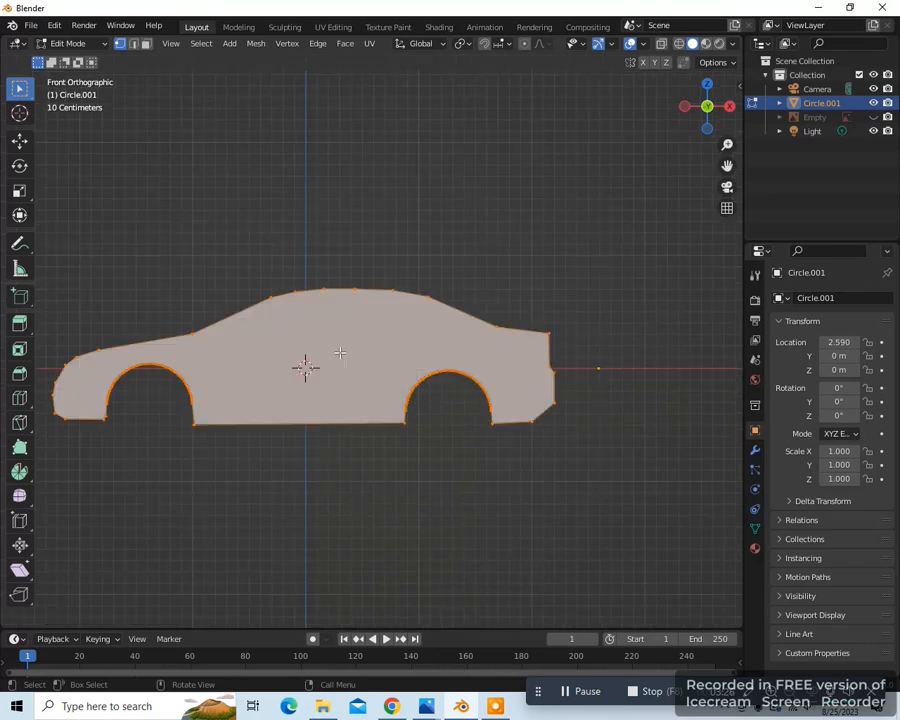
{"action": "middle_click_drag", "start_coordinate": [340, 352], "coordinate": [433, 468]}
{"action": "key", "text": "Tab"}
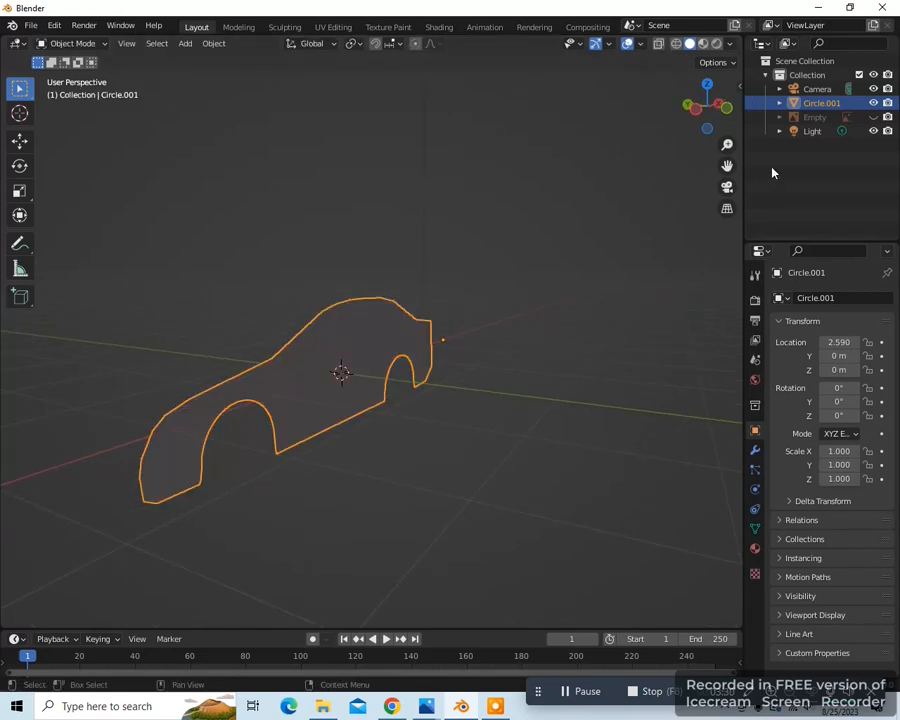
Apply all transforms (location, rotation and scale) to the car outline object.
{"action": "left_click_drag", "start_coordinate": [727, 167], "coordinate": [785, 179]}
{"action": "scroll", "coordinate": [515, 472], "scroll_direction": "up", "scroll_amount": 1}
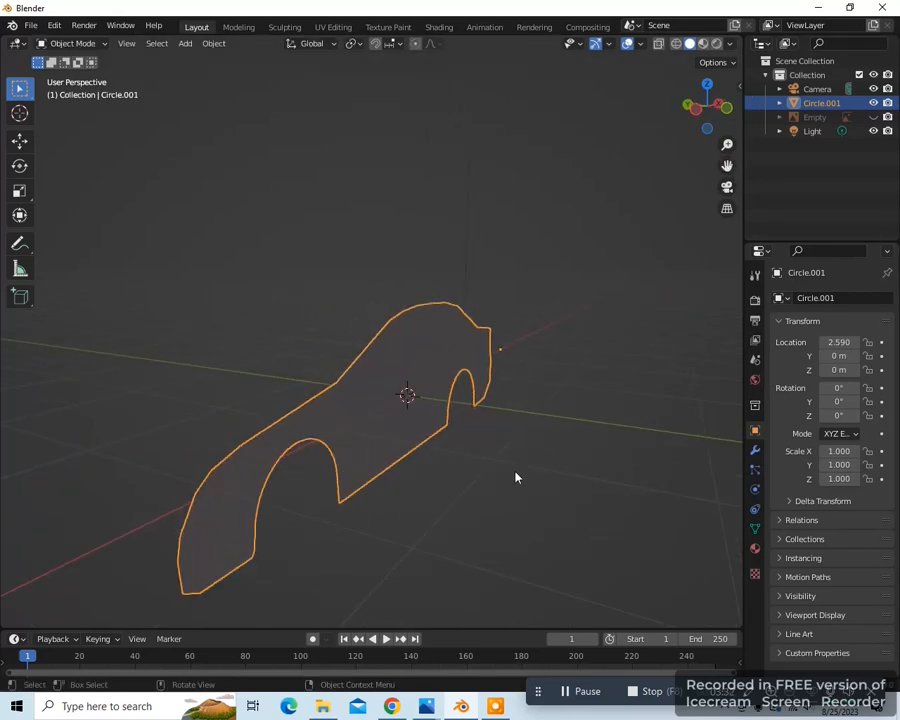
{"action": "middle_click_drag", "start_coordinate": [515, 472], "coordinate": [519, 464]}
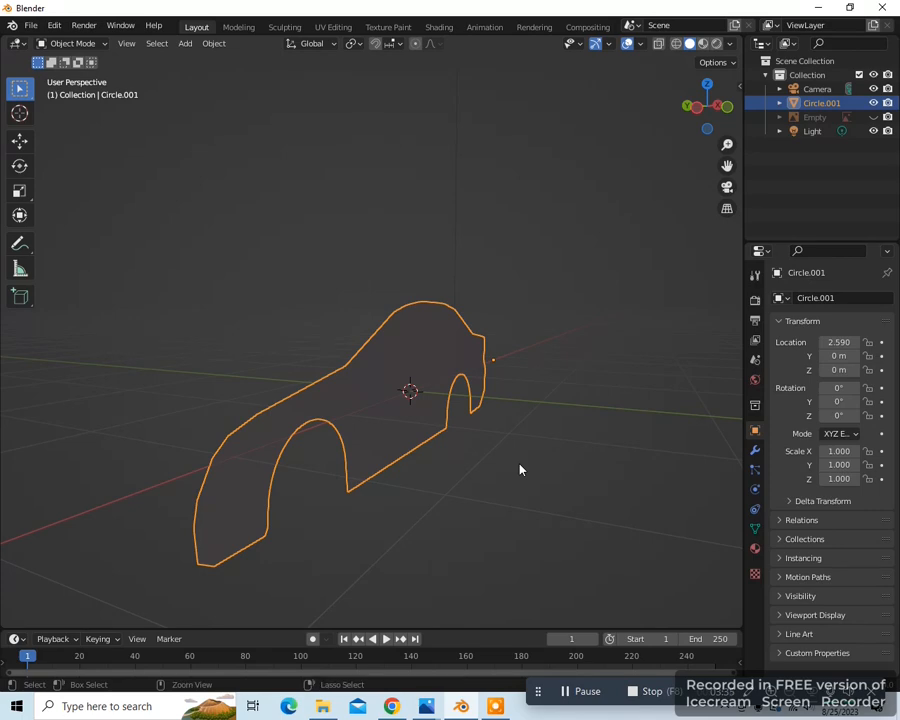
{"action": "key", "text": "ctrl+a"}
{"action": "left_click", "coordinate": [519, 466]}
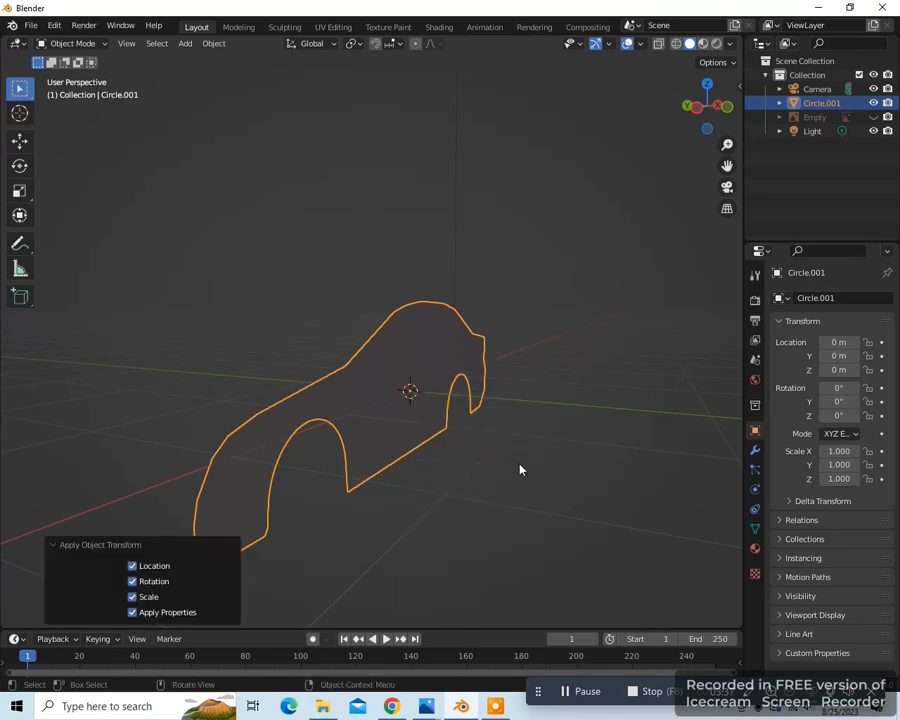
{"action": "scroll", "coordinate": [519, 469], "scroll_direction": "down", "scroll_amount": 1}
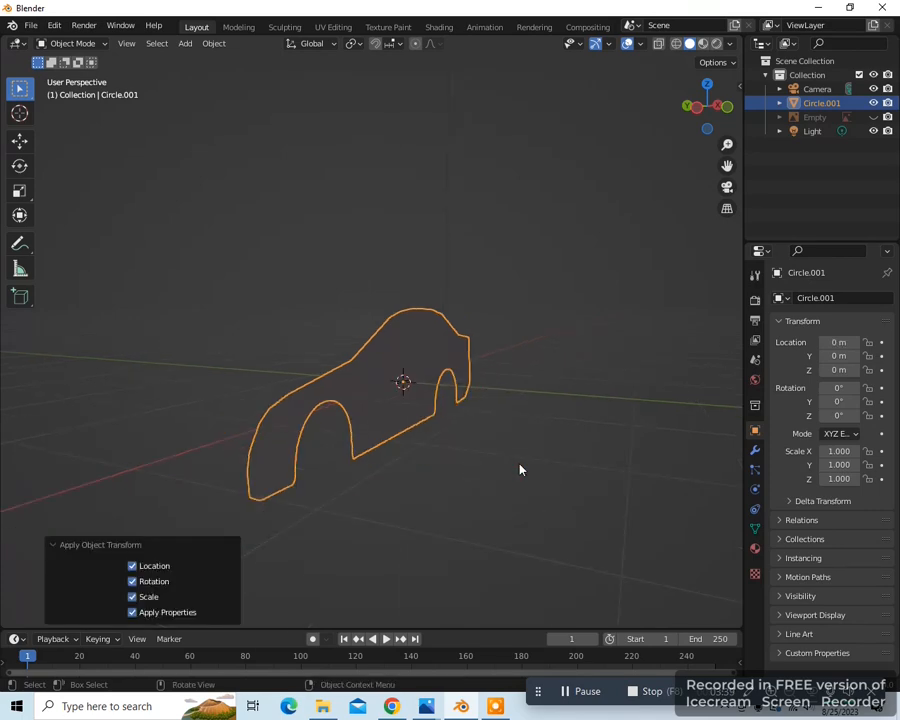
In Edit Mode, add a Mirror modifier to the car outline and set it to mirror on the Y axis only.
{"action": "key", "text": "Tab"}
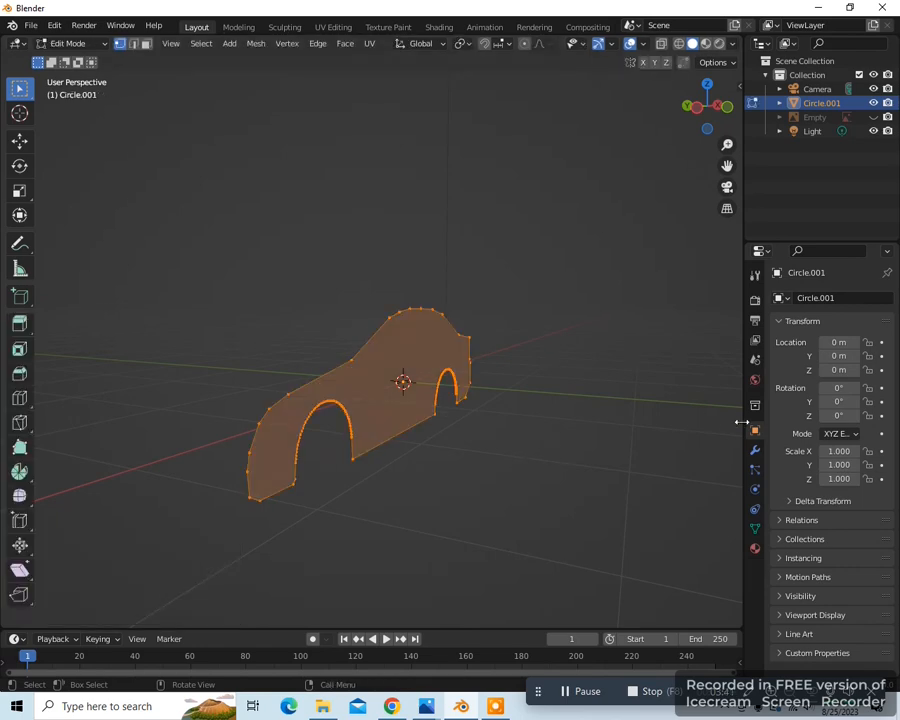
{"action": "left_click_drag", "start_coordinate": [741, 422], "coordinate": [606, 426]}
{"action": "left_click", "coordinate": [619, 449]}
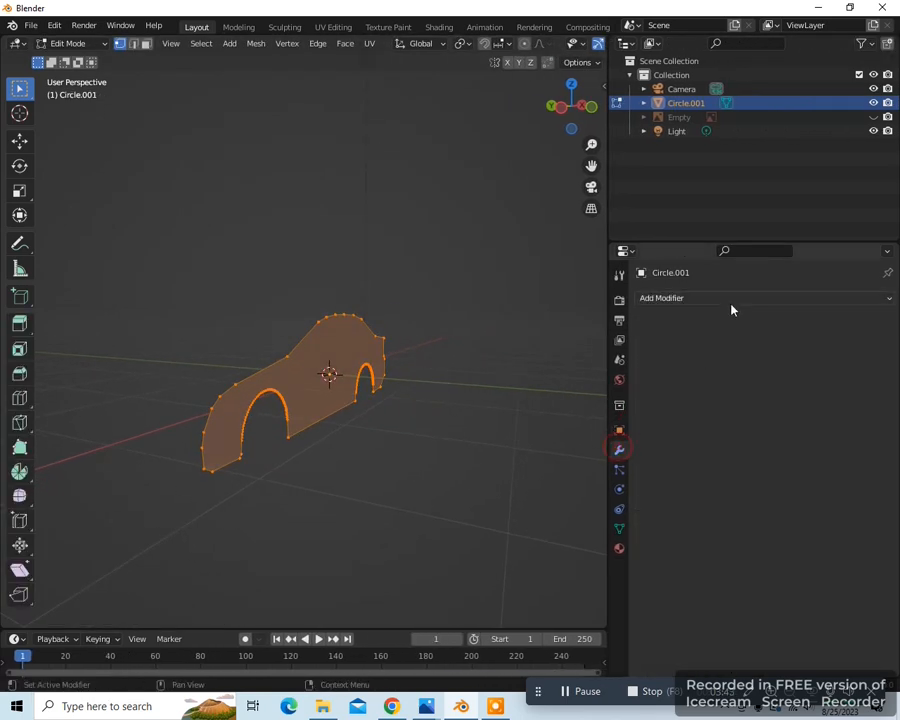
{"action": "left_click", "coordinate": [729, 299]}
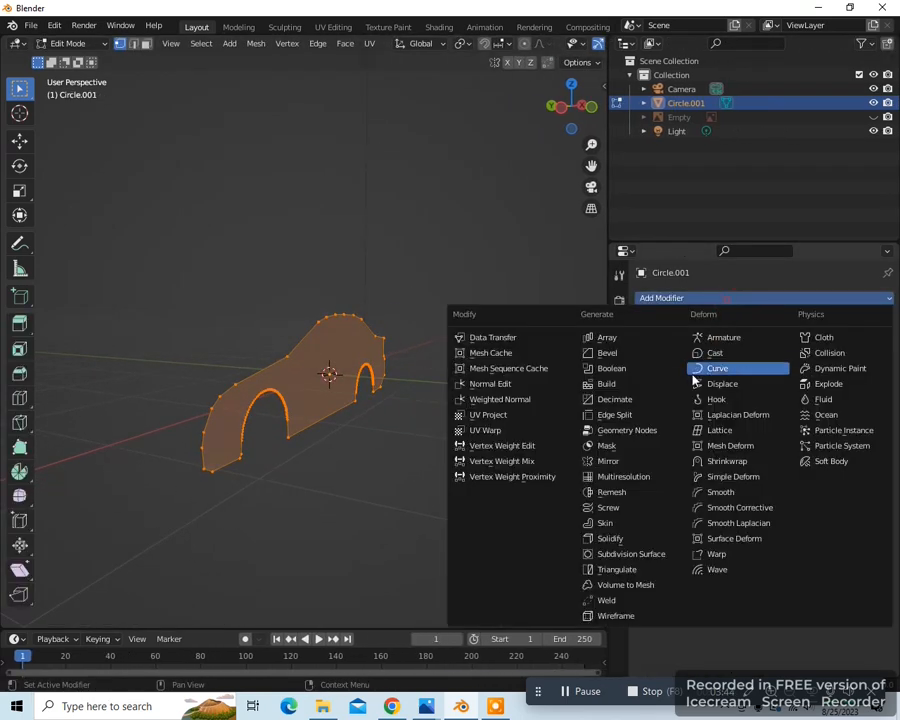
{"action": "left_click", "coordinate": [628, 462]}
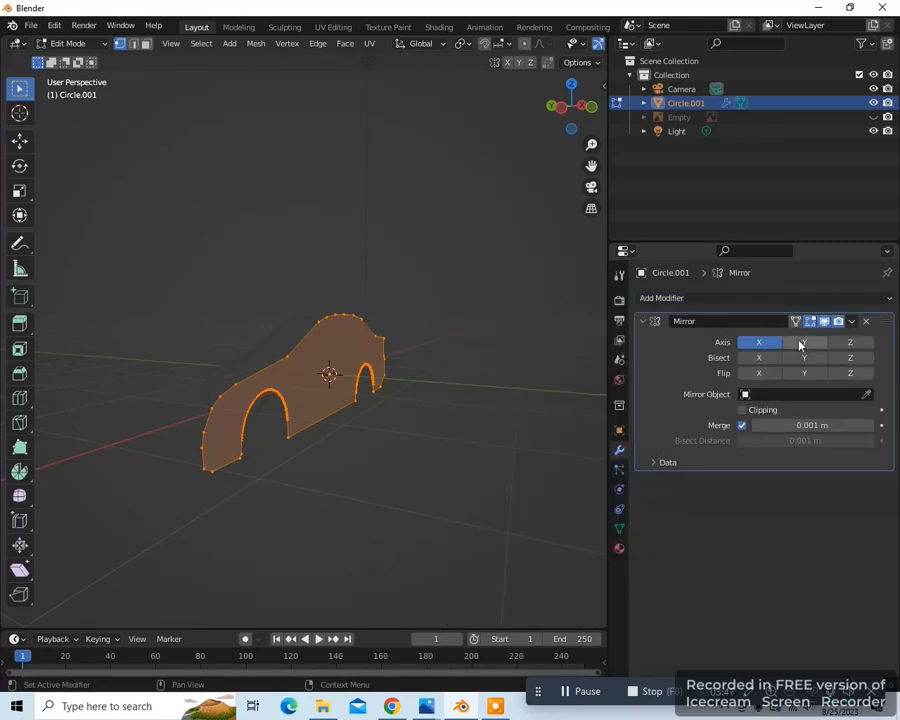
{"action": "left_click", "coordinate": [762, 344]}
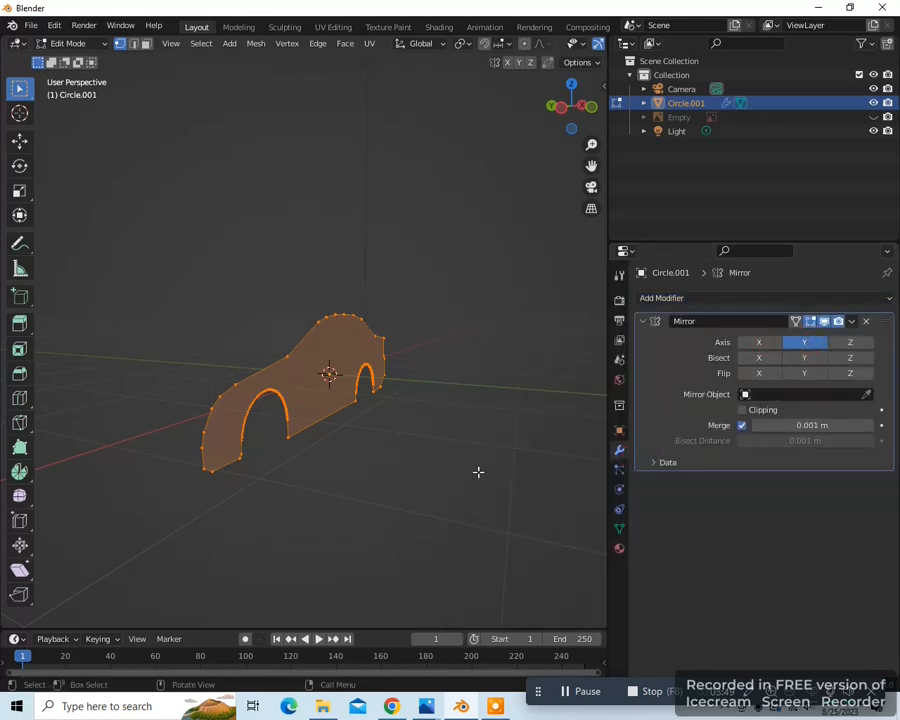
From the left orthographic view, move the whole car side face about -0.89 m along the Y axis.
{"action": "middle_click_drag", "start_coordinate": [478, 466], "coordinate": [473, 452]}
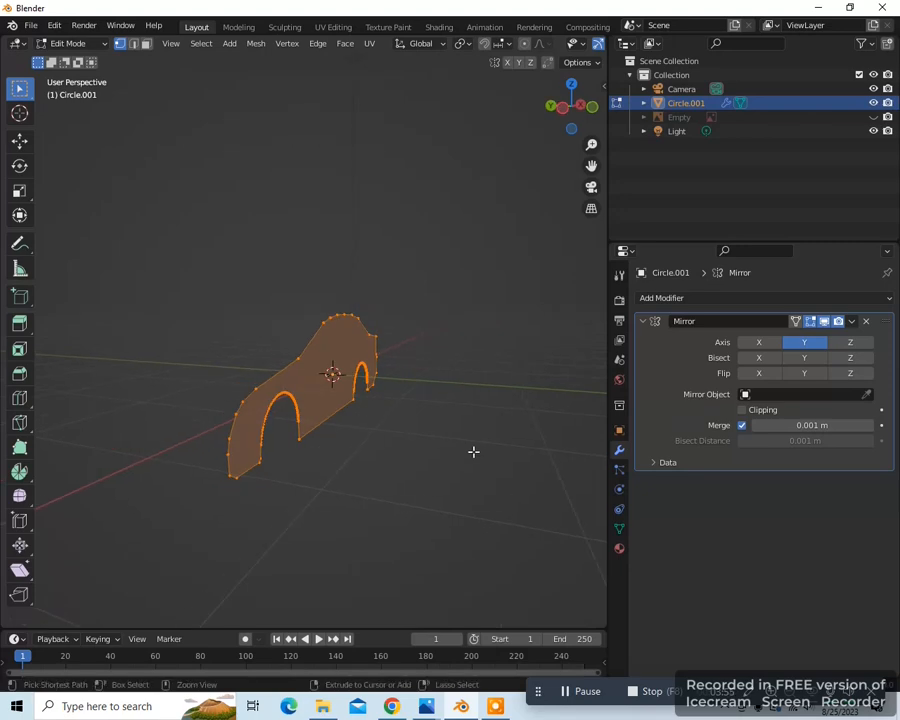
{"action": "key", "text": "ctrl+KP_3"}
{"action": "scroll", "coordinate": [473, 451], "scroll_direction": "up", "scroll_amount": 3}
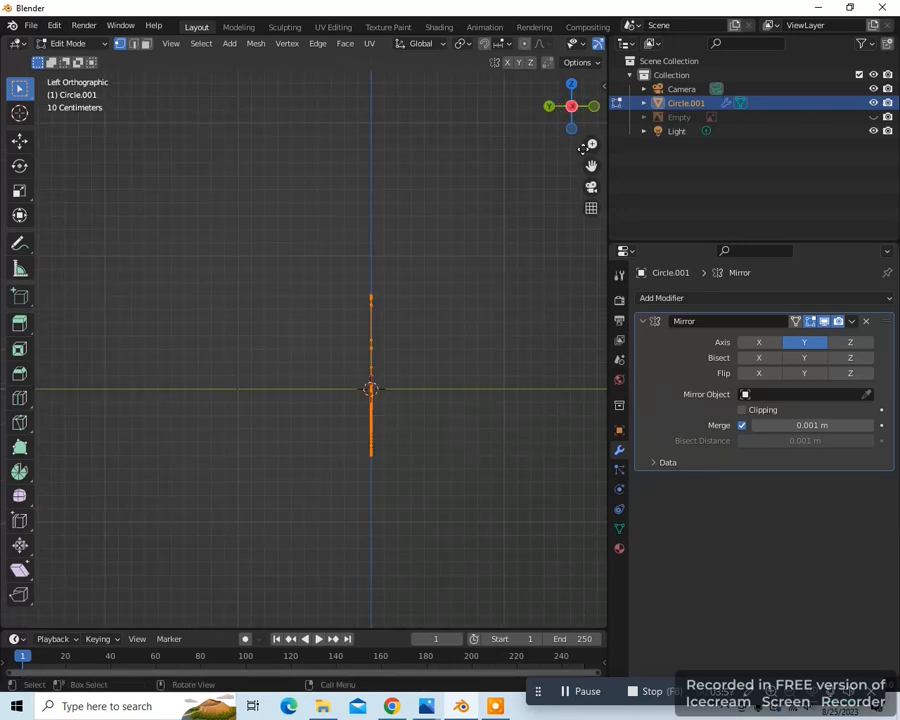
{"action": "left_click_drag", "start_coordinate": [591, 166], "coordinate": [455, 147]}
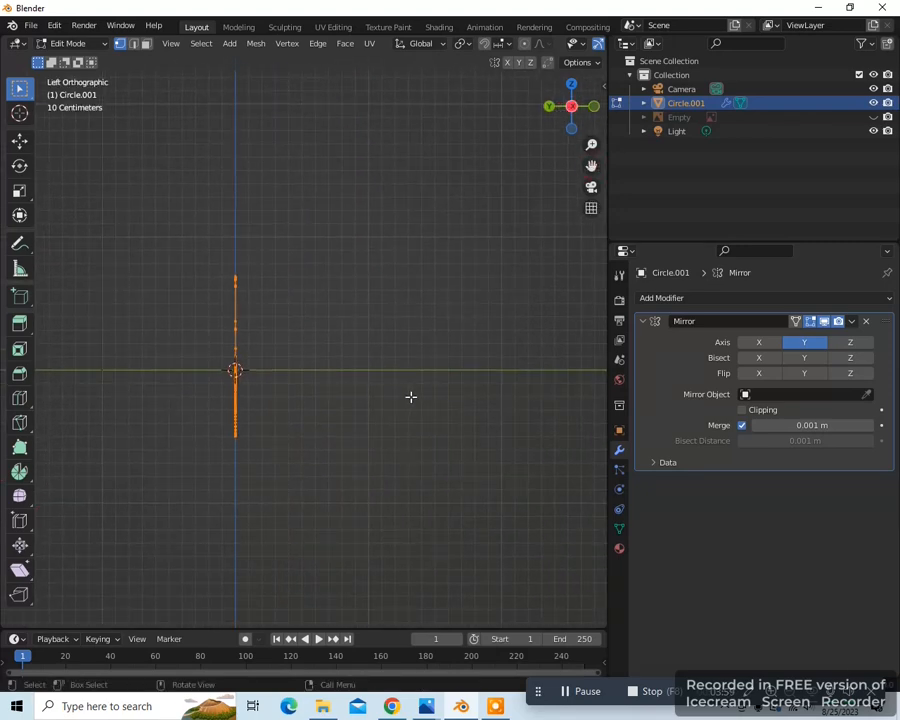
{"action": "key", "text": "g"}
{"action": "key", "text": "y"}
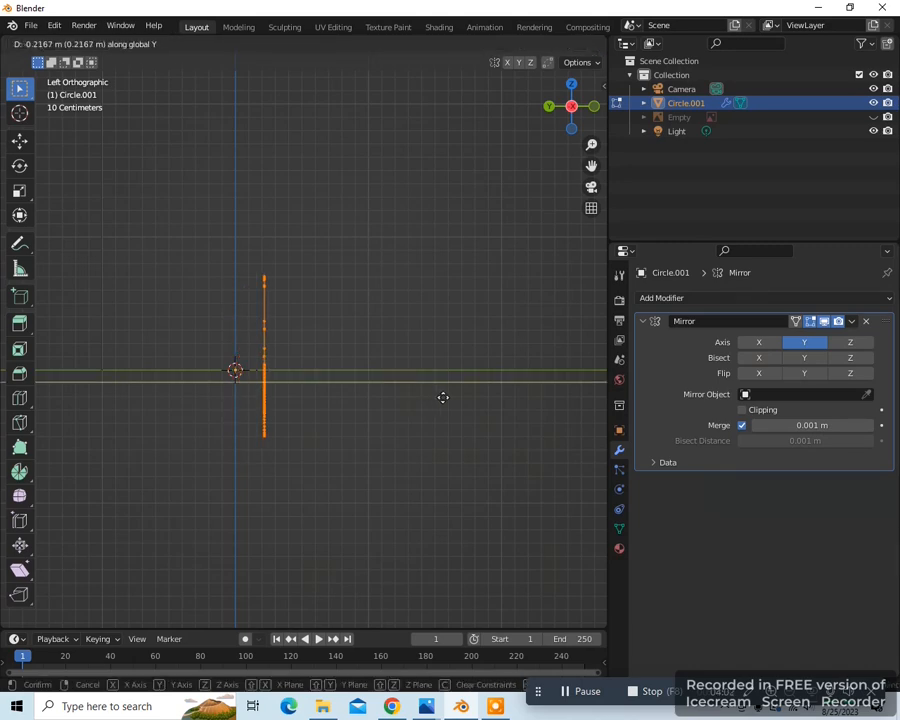
{"action": "left_click", "coordinate": [528, 410]}
{"action": "middle_click_drag", "start_coordinate": [528, 410], "coordinate": [510, 424]}
Enable clipping on the Mirror modifier and extrude the side face along Y to the centre plane to form the body.
{"action": "left_click", "coordinate": [742, 410]}
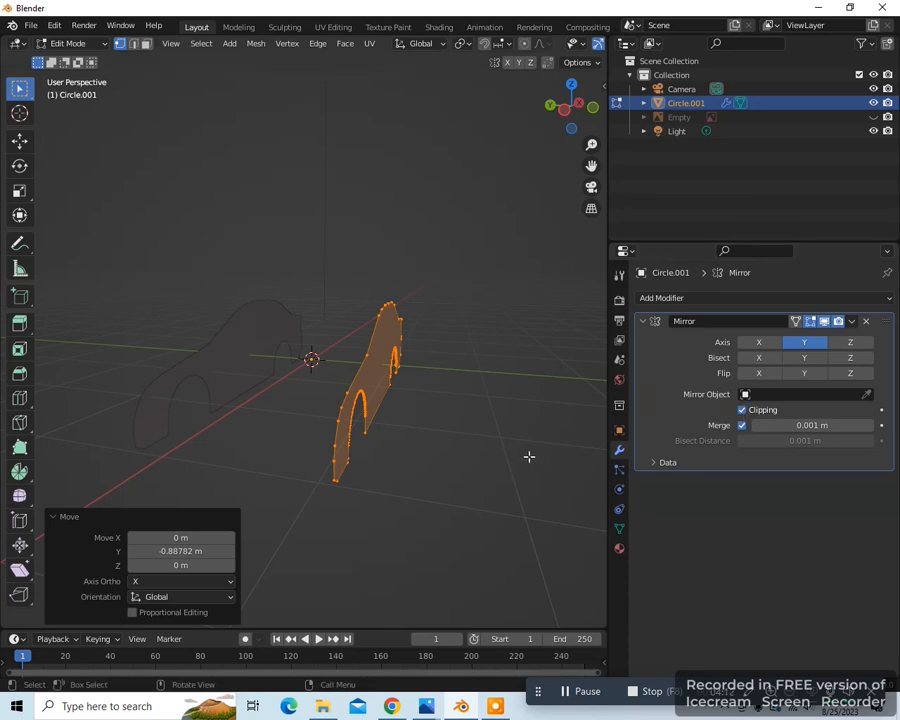
{"action": "key", "text": "e"}
{"action": "key", "text": "y"}
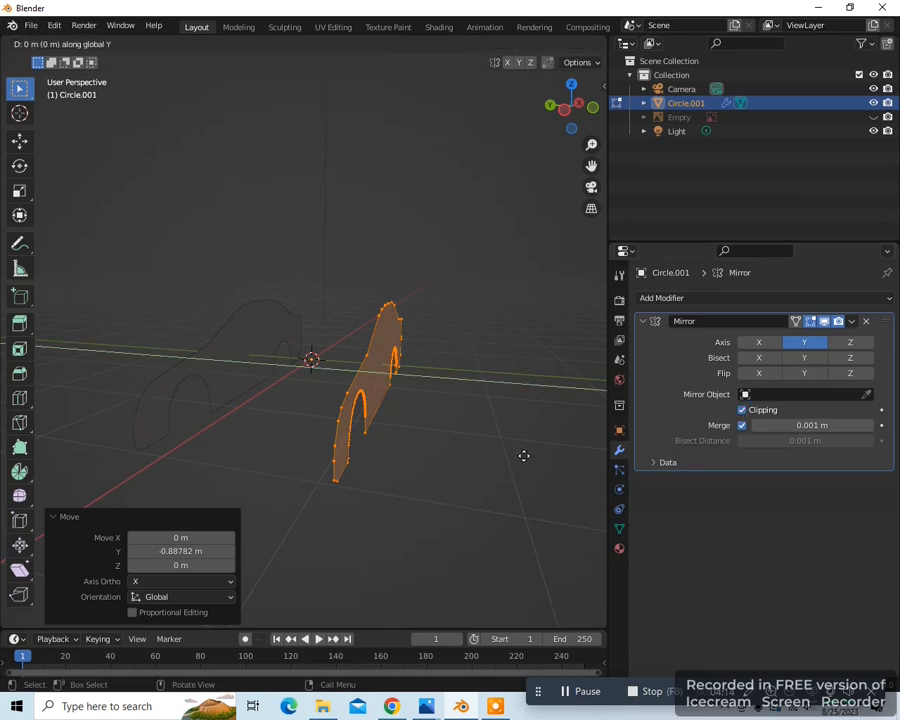
{"action": "left_click", "coordinate": [438, 436]}
{"action": "middle_click_drag", "start_coordinate": [438, 436], "coordinate": [475, 471]}
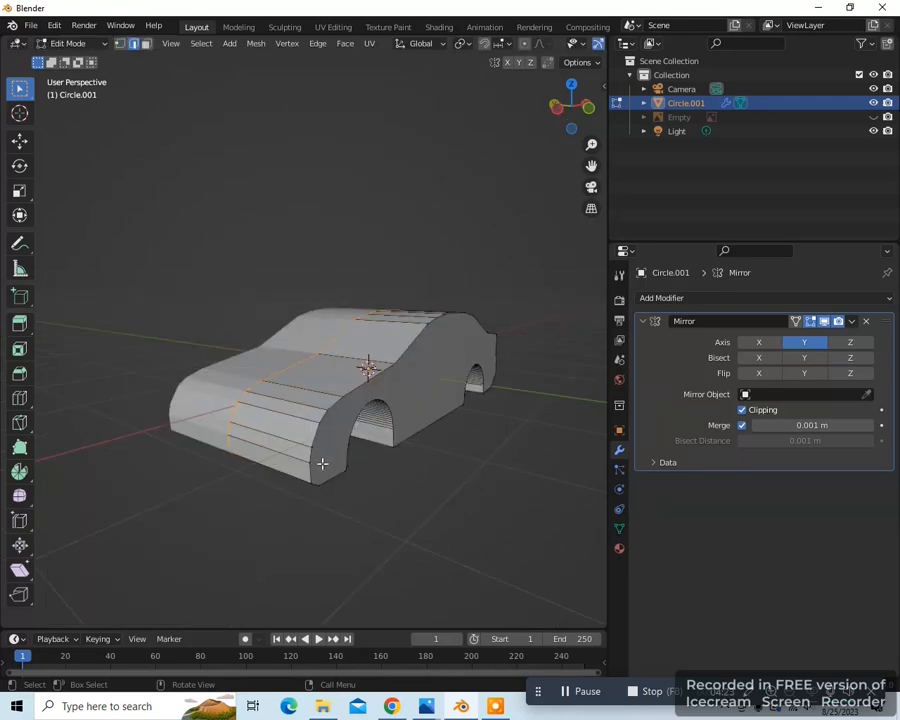
Bevel the side's upper outline edges from the front bumper over the roof to the rear bumper by about 0.035 m.
{"action": "middle_click_drag", "start_coordinate": [458, 442], "coordinate": [414, 464]}
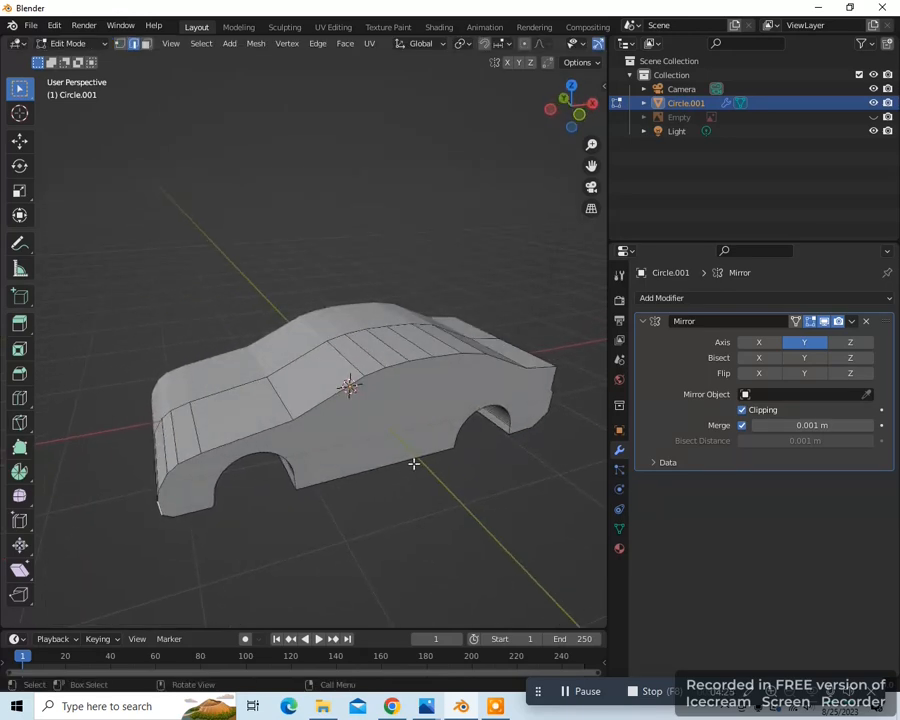
{"action": "left_click", "coordinate": [441, 355], "text": "ctrl"}
{"action": "middle_click_drag", "start_coordinate": [441, 355], "coordinate": [486, 426]}
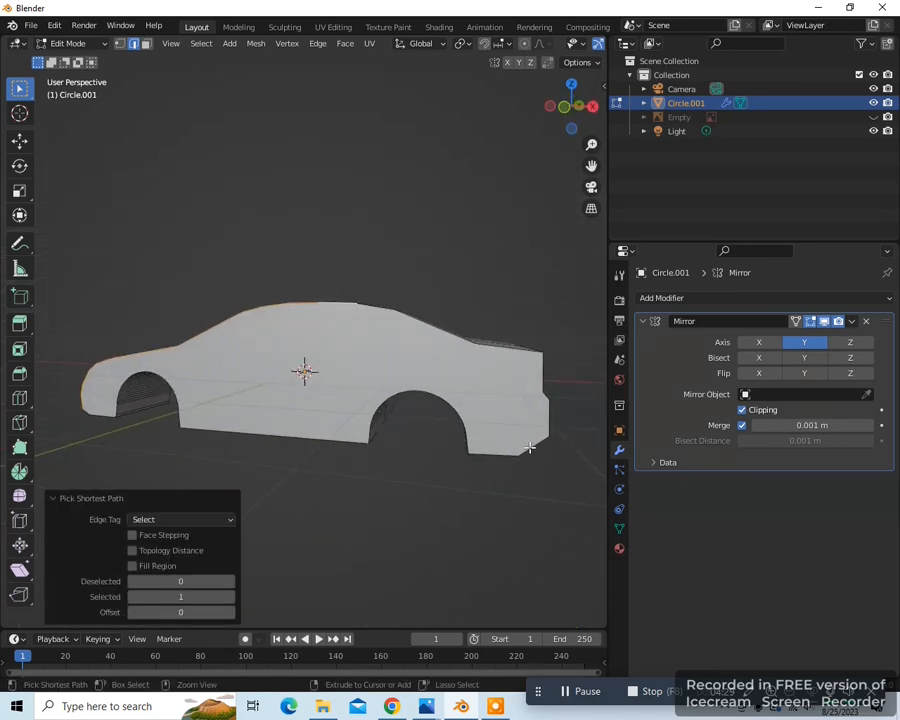
{"action": "mouse_move", "coordinate": [530, 448]}
{"action": "middle_mouse_down"}
{"action": "mouse_move", "coordinate": [516, 474]}
{"action": "mouse_move", "coordinate": [579, 480]}
{"action": "mouse_move", "coordinate": [561, 480]}
{"action": "mouse_move", "coordinate": [524, 453]}
{"action": "middle_mouse_up"}
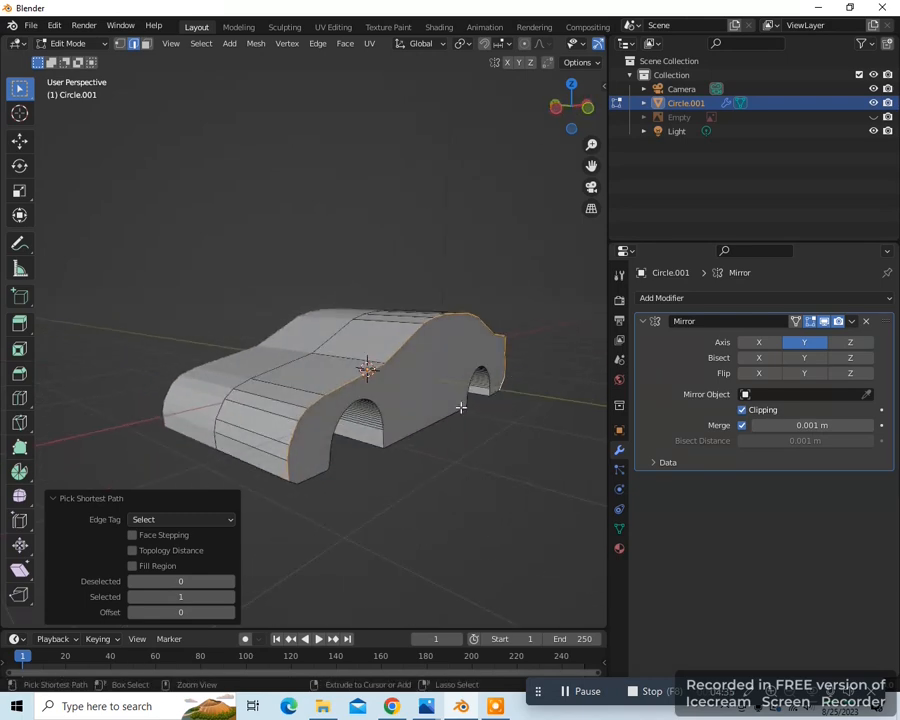
{"action": "key", "text": "ctrl+b"}
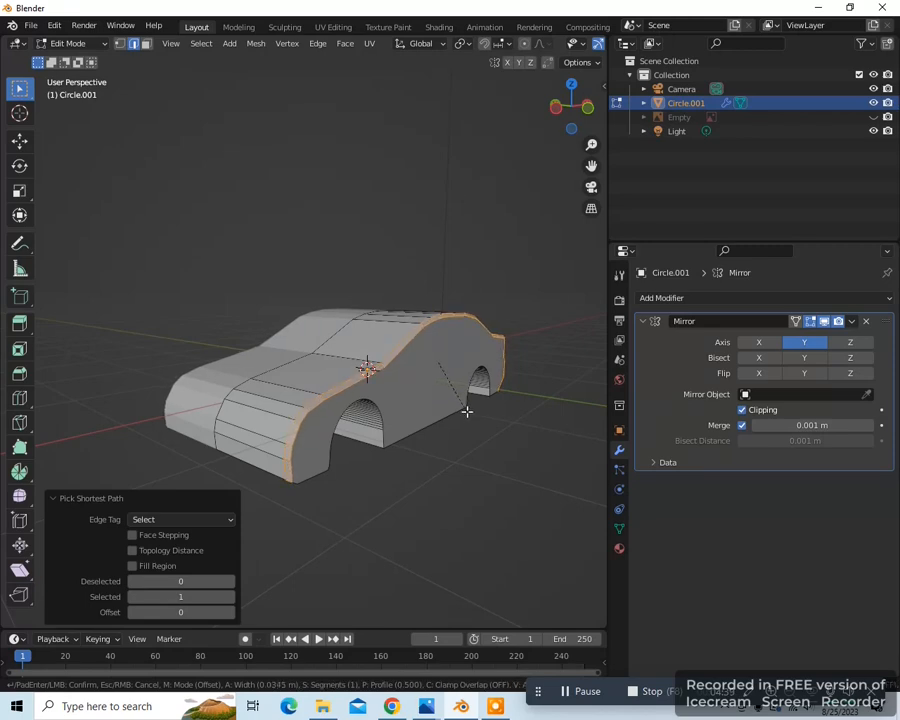
{"action": "left_click", "coordinate": [466, 409]}
Bevel the bottom side edges of the front bumper, sill and rear bumper by about 0.062 m with 3 segments.
{"action": "middle_click_drag", "start_coordinate": [466, 408], "coordinate": [410, 478]}
{"action": "left_click", "coordinate": [308, 506]}
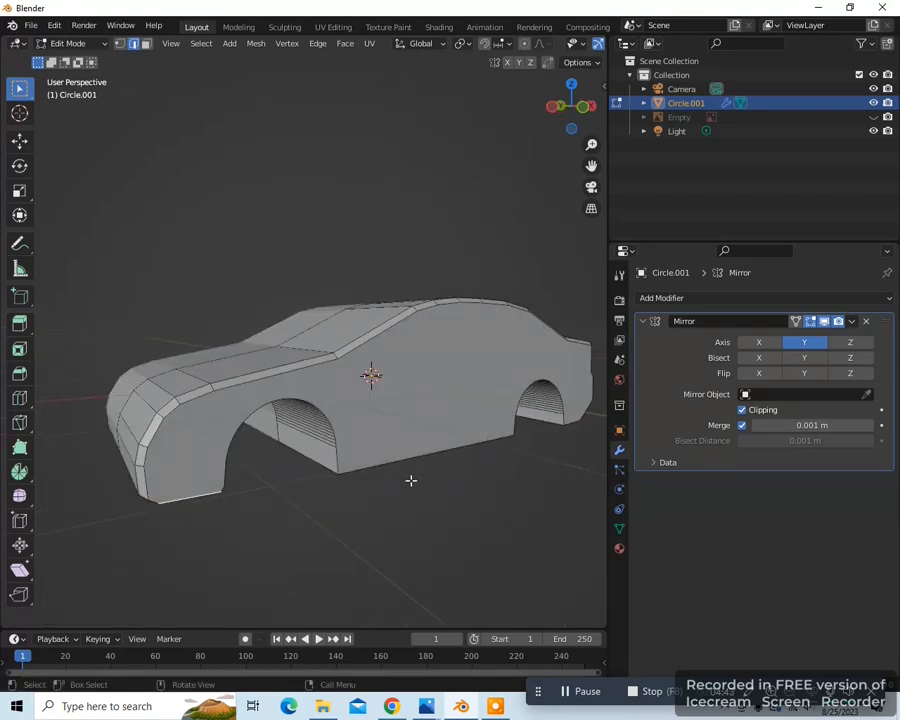
{"action": "left_click", "coordinate": [568, 418], "text": "alt"}
{"action": "key", "text": "ctrl+b"}
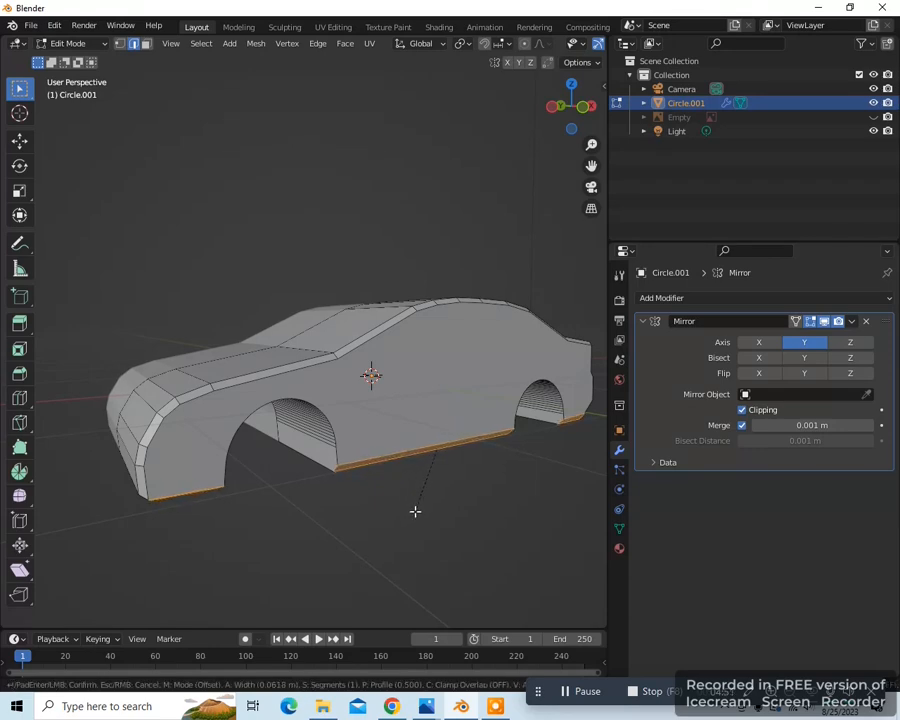
{"action": "left_click", "coordinate": [415, 511]}
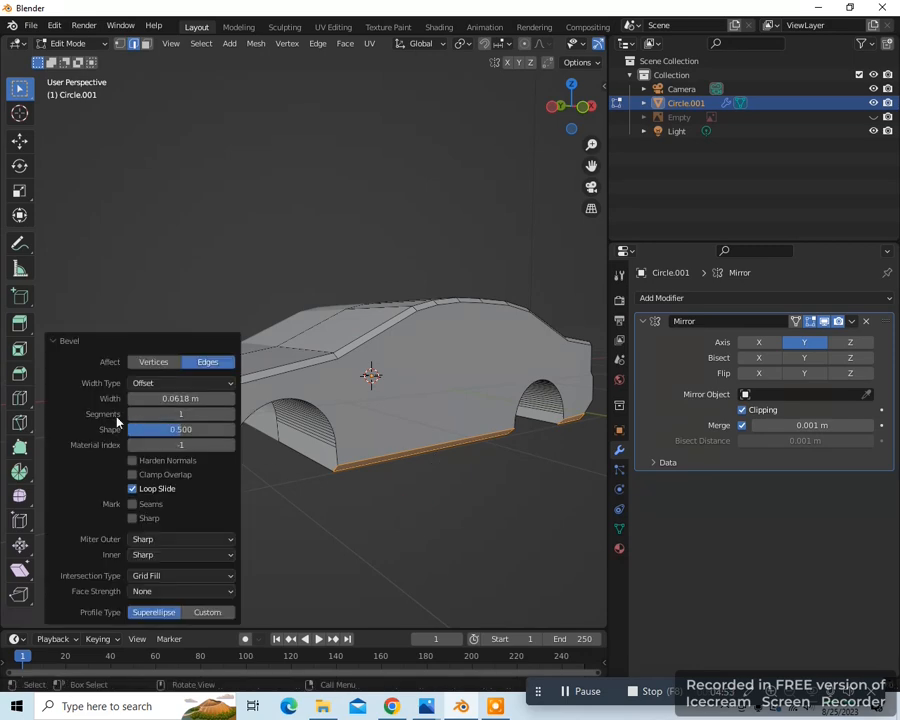
{"action": "left_click", "coordinate": [229, 413]}
{"action": "left_click", "coordinate": [229, 413]}
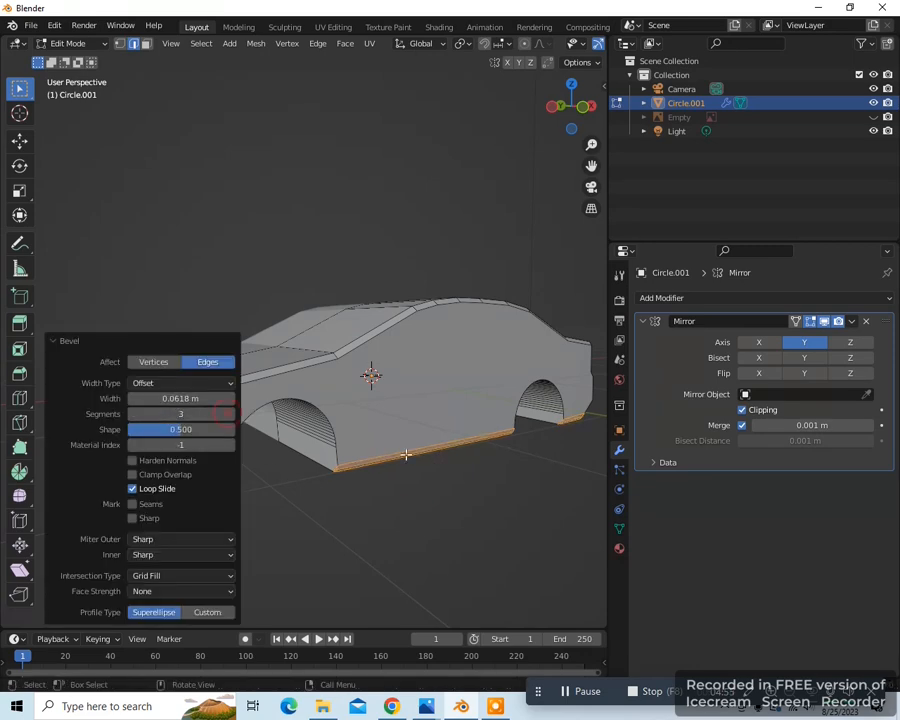
Select the outer edge path around the front wheel arch, from its front bottom edge to its rear bottom edge.
{"action": "left_click_drag", "start_coordinate": [591, 168], "coordinate": [711, 127]}
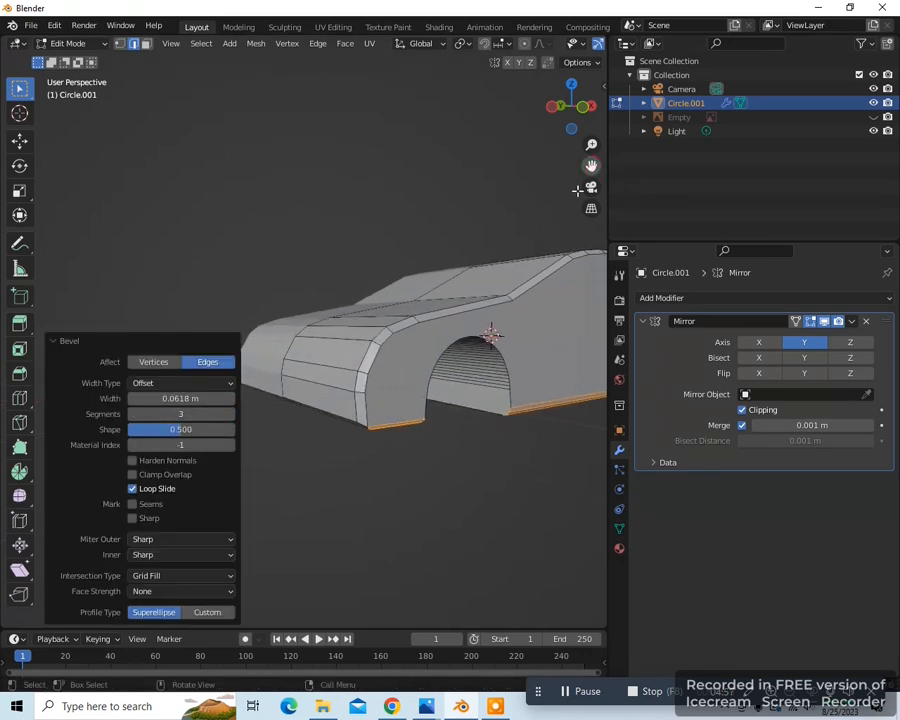
{"action": "left_click", "coordinate": [426, 412]}
{"action": "middle_click_drag", "start_coordinate": [426, 412], "coordinate": [214, 471]}
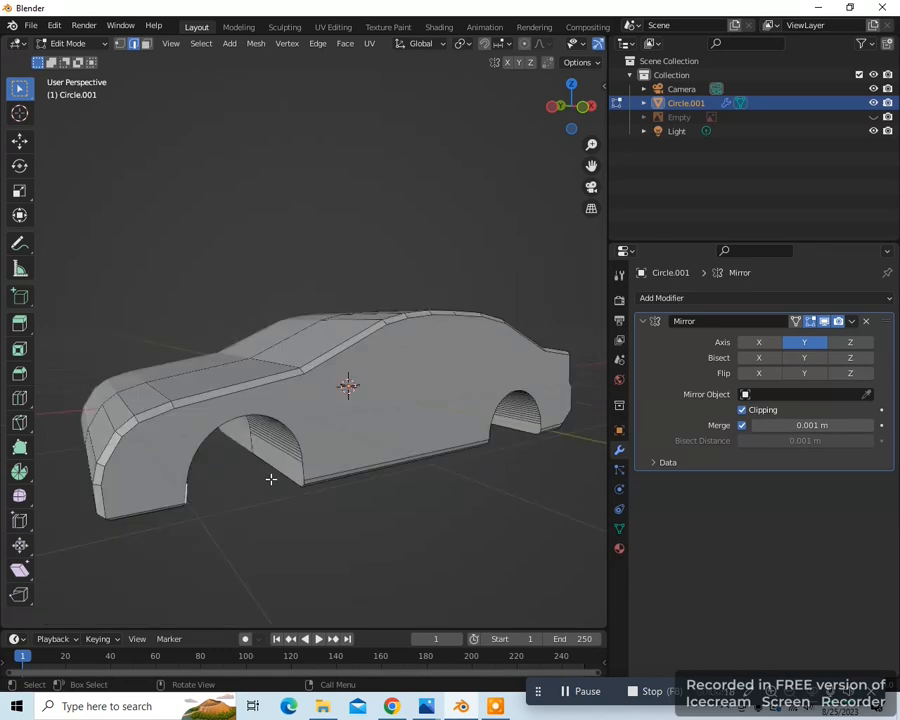
{"action": "scroll", "coordinate": [180, 505], "scroll_direction": "up", "scroll_amount": 3}
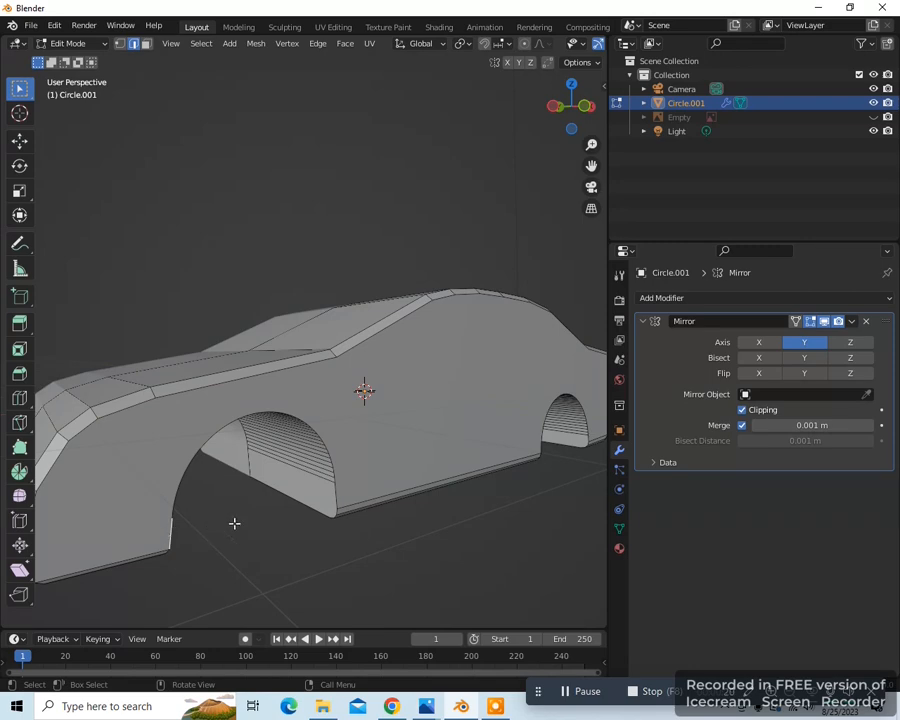
{"action": "key", "text": "ctrl"}
{"action": "left_click", "coordinate": [337, 512], "text": "ctrl"}
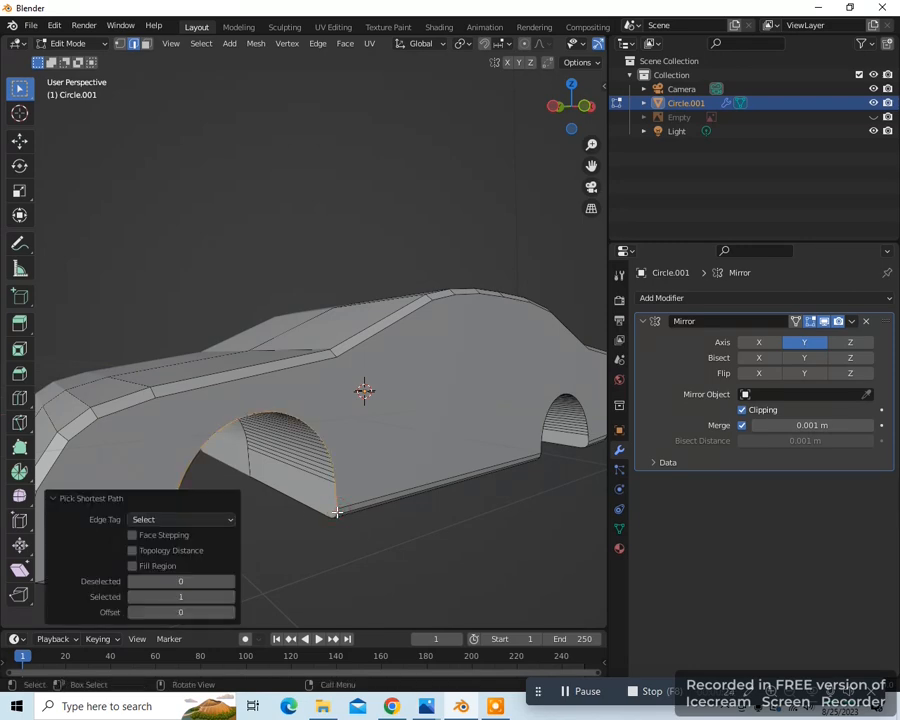
Add the outer edge path around the rear wheel arch, from its front bottom edge to its rear bottom edge, to the selection.
{"action": "scroll", "coordinate": [542, 285], "scroll_direction": "down", "scroll_amount": 1}
{"action": "left_click_drag", "start_coordinate": [591, 166], "coordinate": [403, 184]}
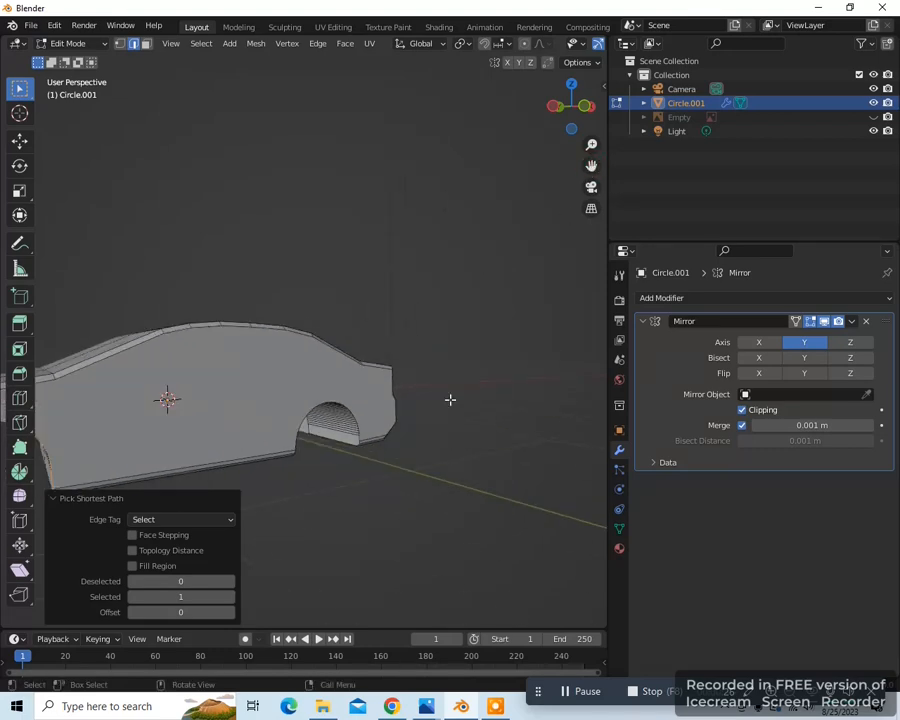
{"action": "scroll", "coordinate": [450, 400], "scroll_direction": "up", "scroll_amount": 2}
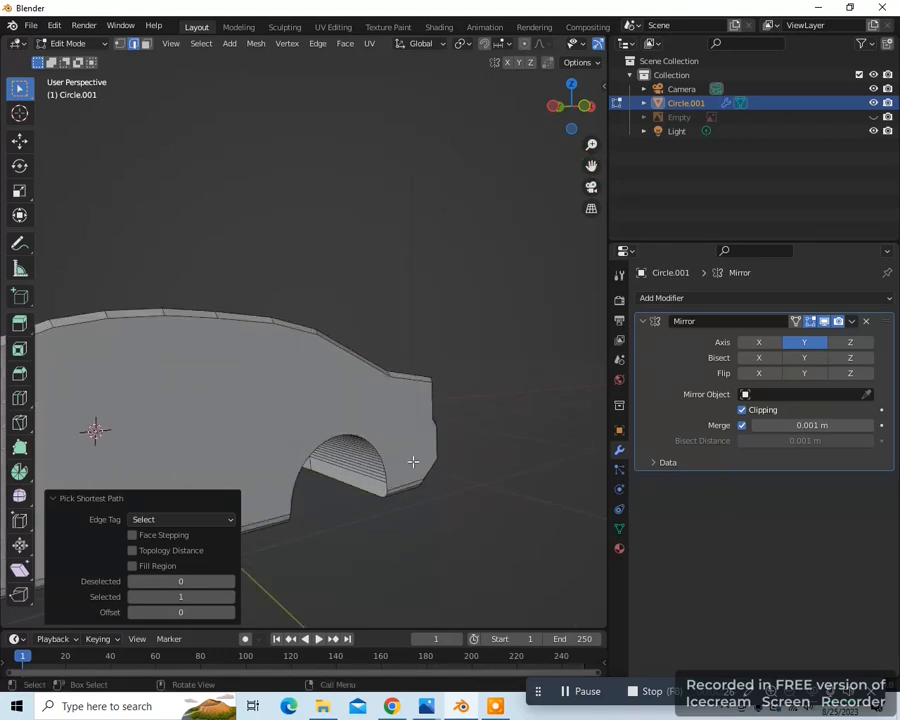
{"action": "key", "text": "shift"}
{"action": "left_click", "coordinate": [290, 511], "text": "shift"}
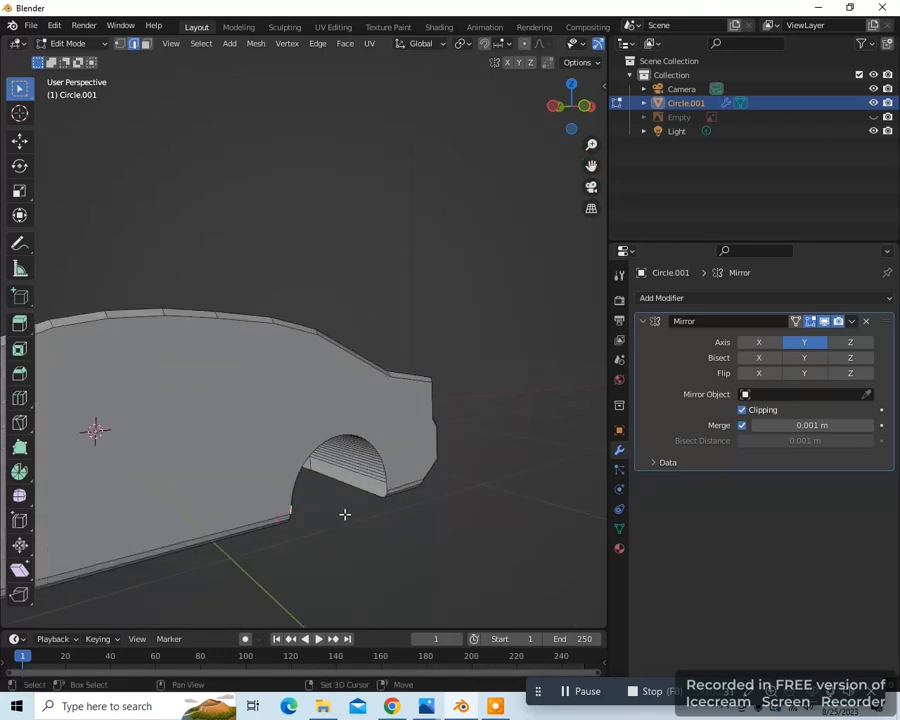
{"action": "middle_click_drag", "start_coordinate": [344, 514], "coordinate": [363, 516]}
{"action": "key", "text": "ctrl"}
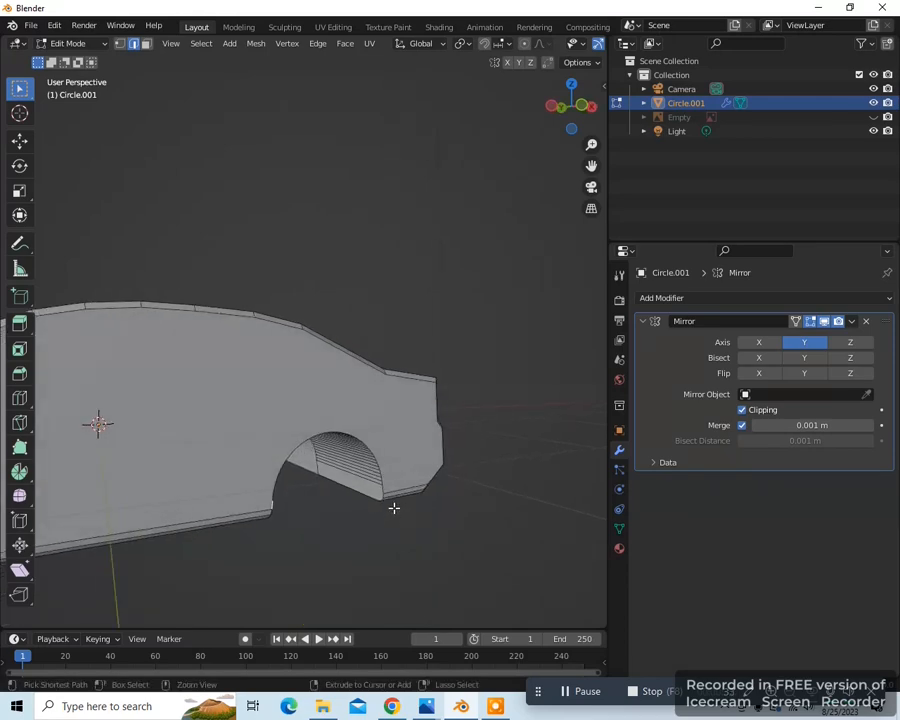
{"action": "left_click", "coordinate": [382, 491], "text": "ctrl"}
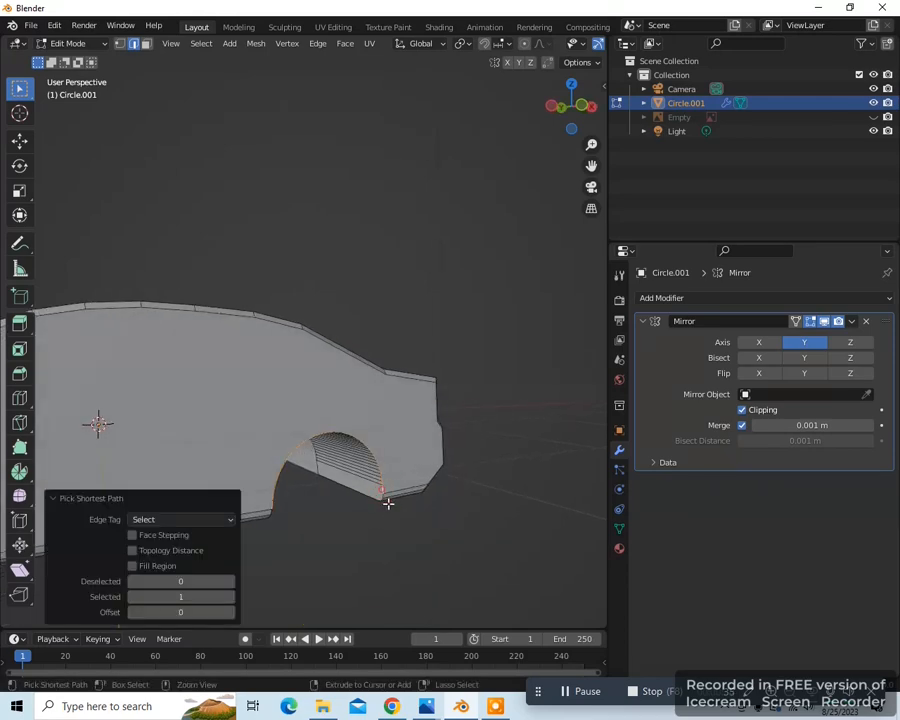
Bevel the selected front and rear wheel arch edges by about 0.04 m with 3 segments.
{"action": "scroll", "coordinate": [468, 332], "scroll_direction": "down", "scroll_amount": 3}
{"action": "middle_click_drag", "start_coordinate": [380, 516], "coordinate": [412, 530]}
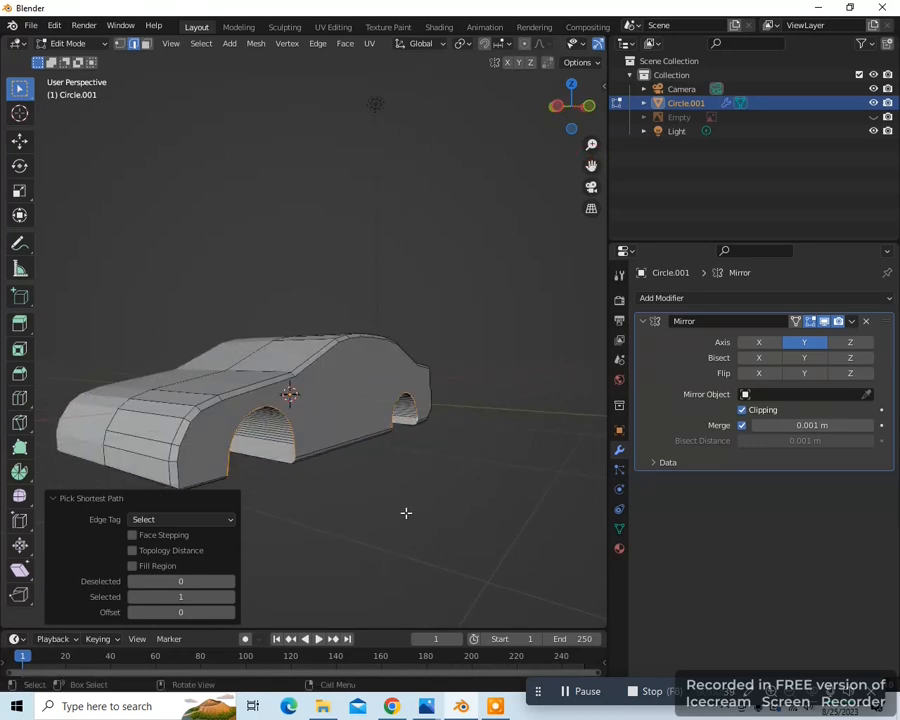
{"action": "key", "text": "ctrl+b"}
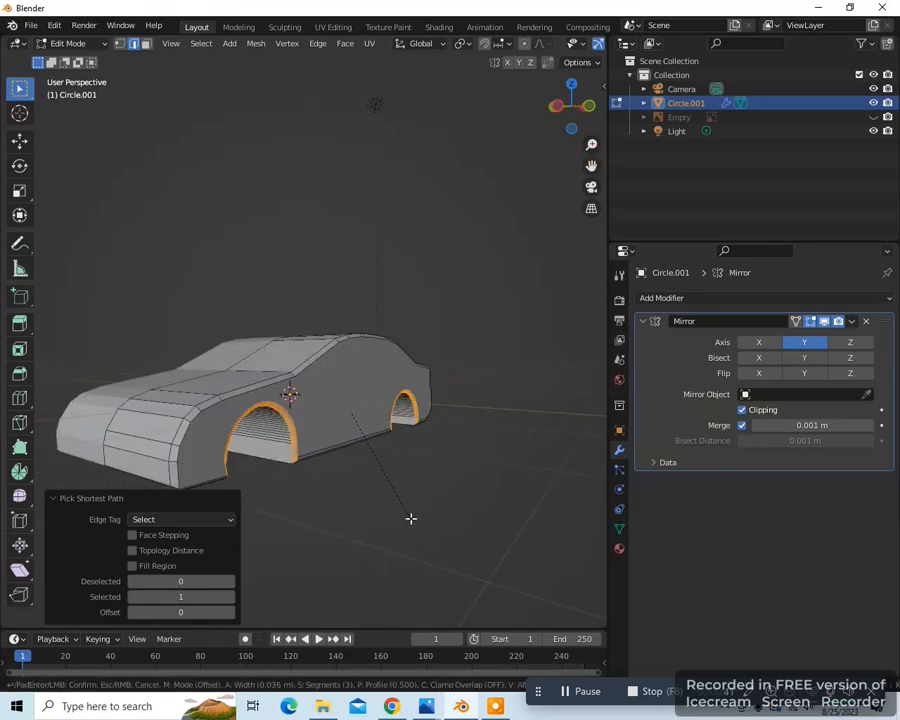
{"action": "left_click", "coordinate": [408, 516]}
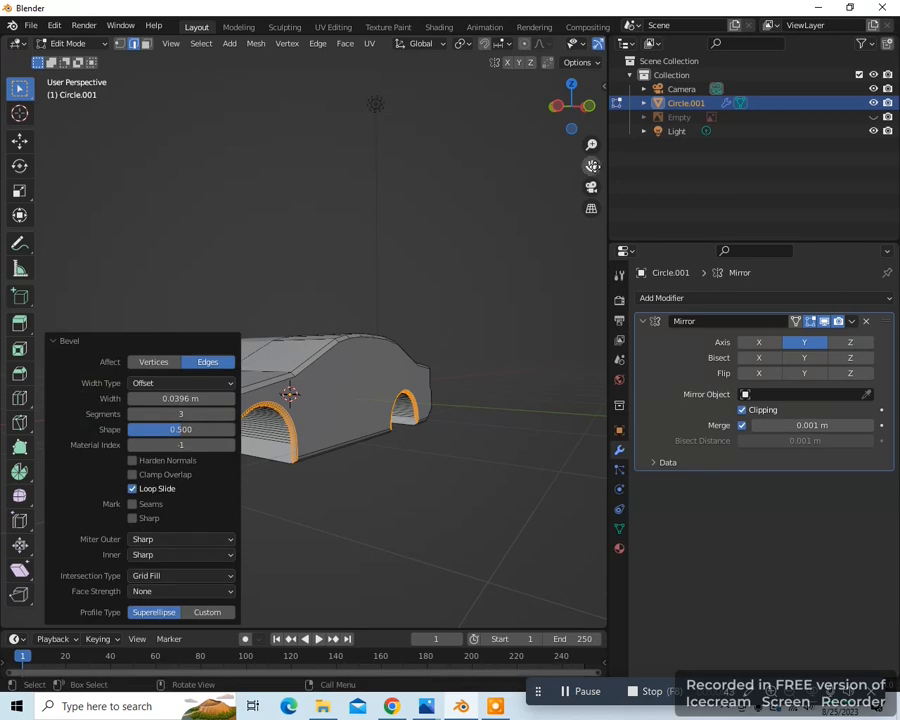
{"action": "middle_click_drag", "start_coordinate": [410, 520], "coordinate": [453, 524]}
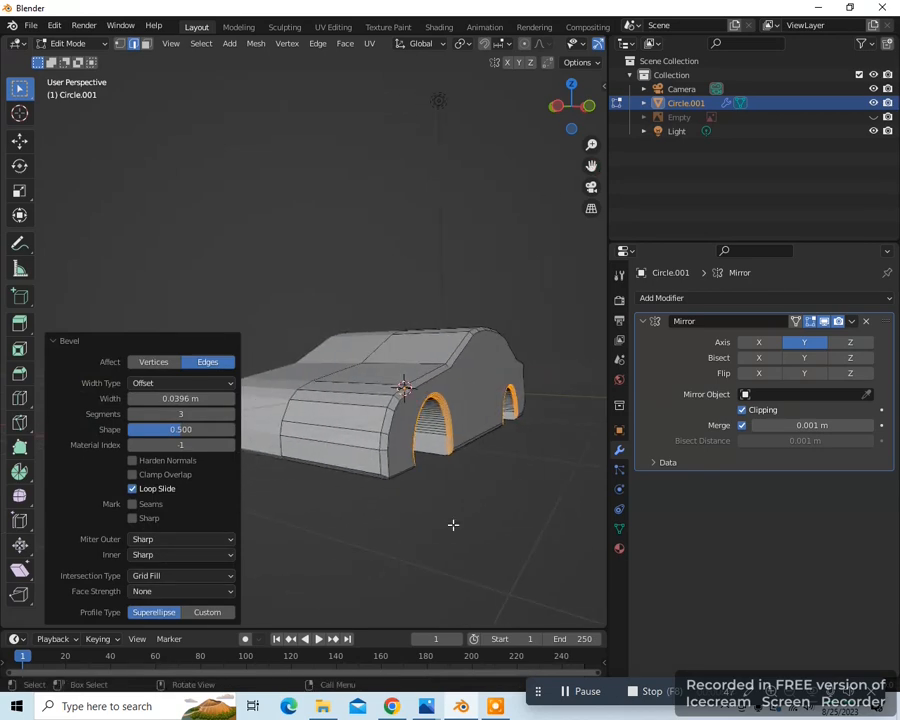
Leave the body's edit mode, add a cylinder mesh and rotate it 90° about the X axis.
{"action": "key", "text": "KP_1"}
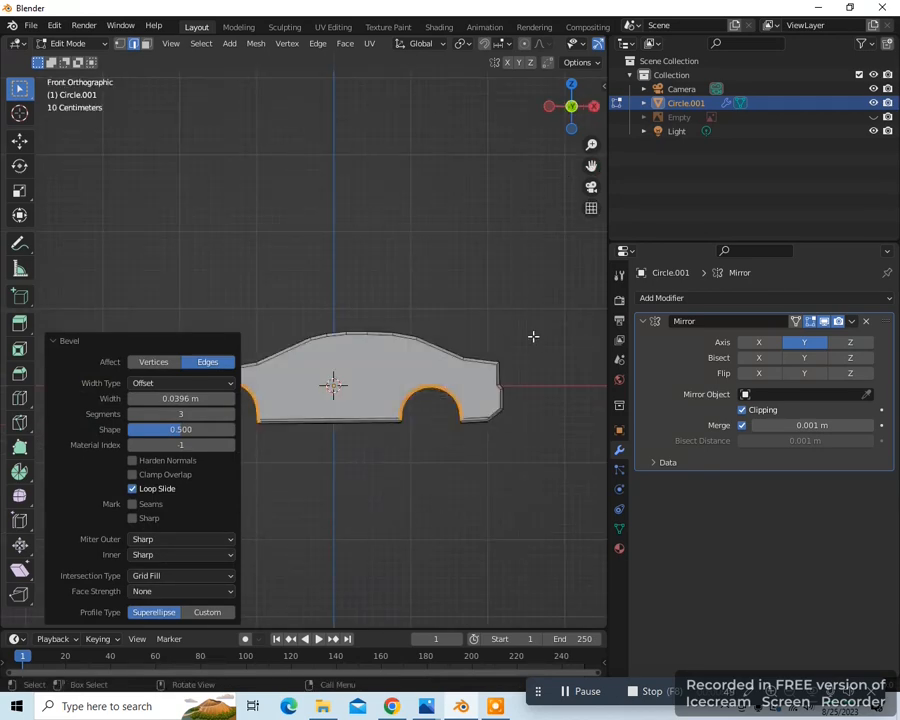
{"action": "key", "text": "Tab"}
{"action": "scroll", "coordinate": [312, 343], "scroll_direction": "up", "scroll_amount": 1}
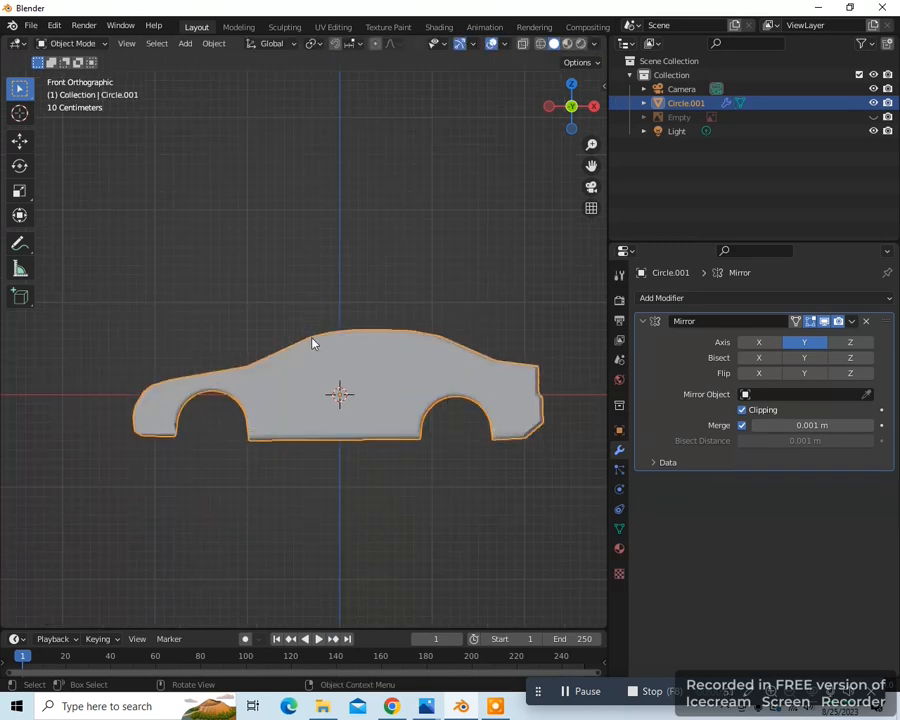
{"action": "key", "text": "shift+a"}
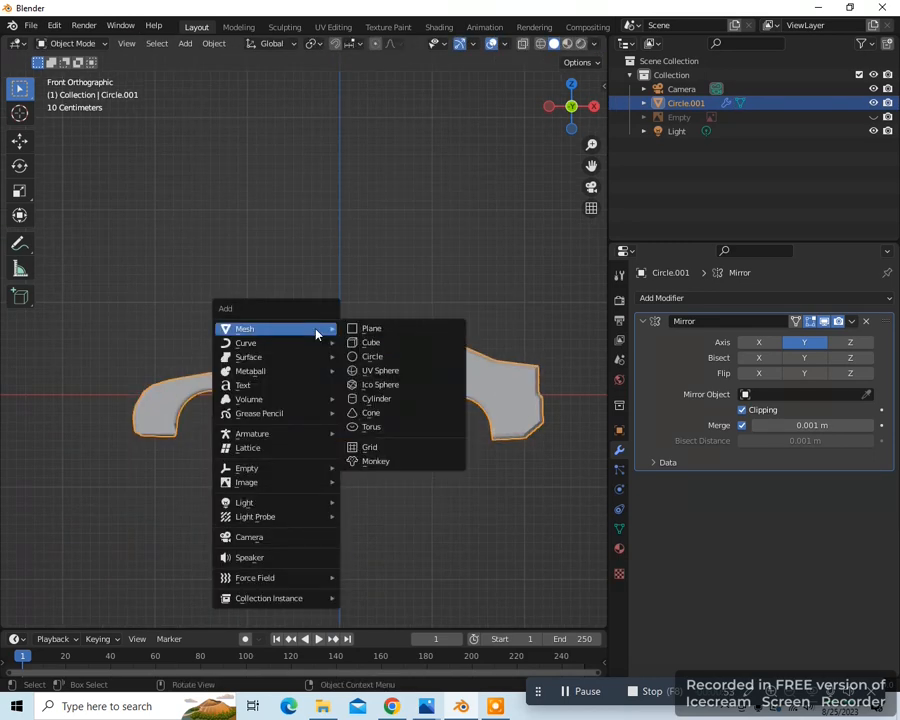
{"action": "left_click", "coordinate": [378, 398]}
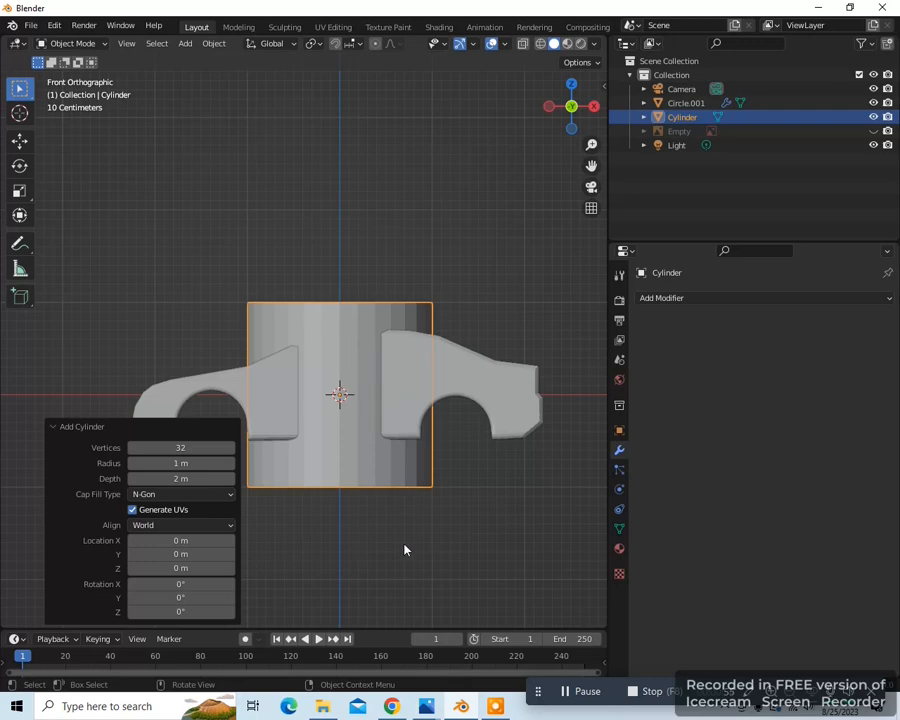
{"action": "type", "text": "rx90"}
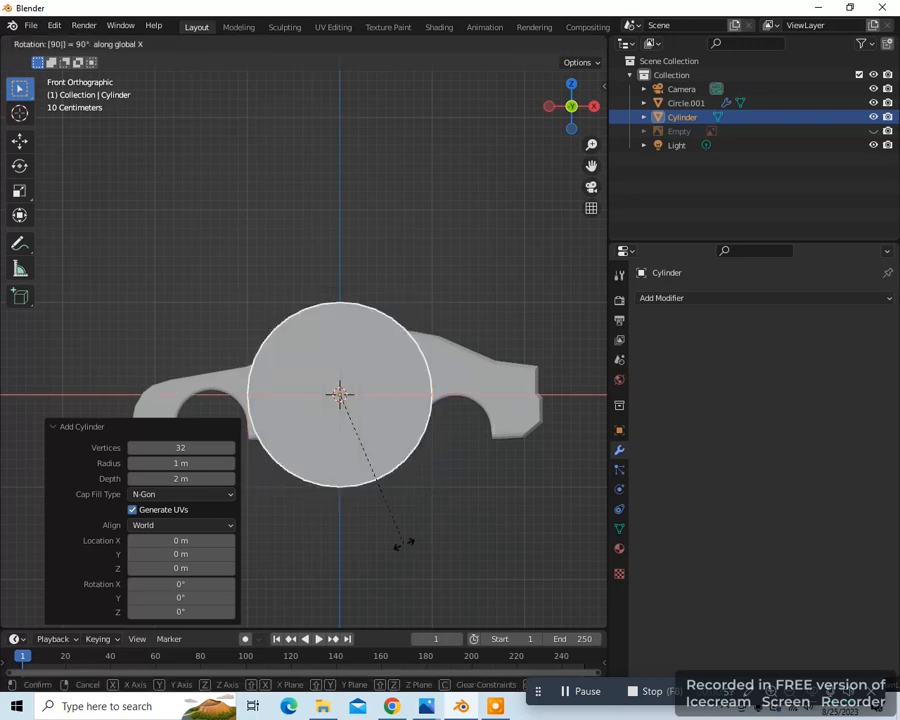
{"action": "key", "text": "Return"}
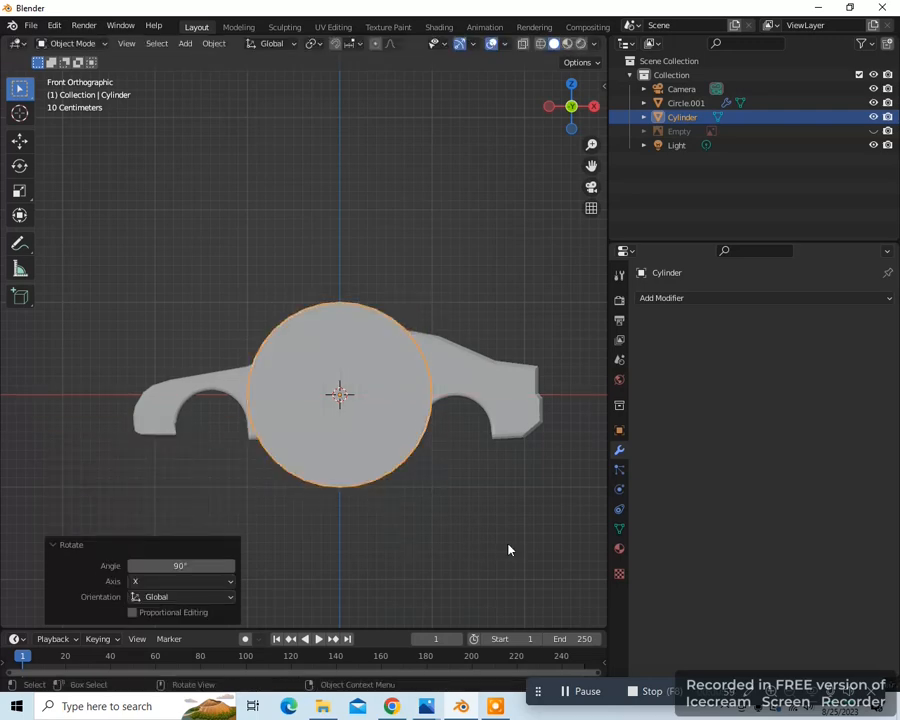
Scale the cylinder uniformly to about 0.388 and move it into the front wheel arch in front view.
{"action": "key", "text": "s"}
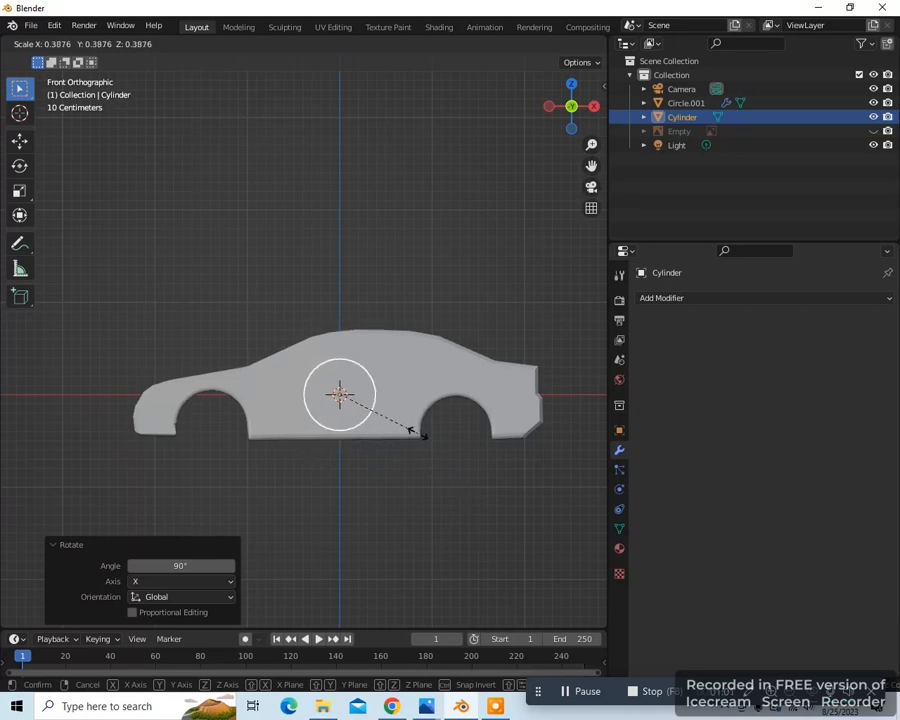
{"action": "left_click", "coordinate": [410, 430]}
{"action": "key", "text": "g"}
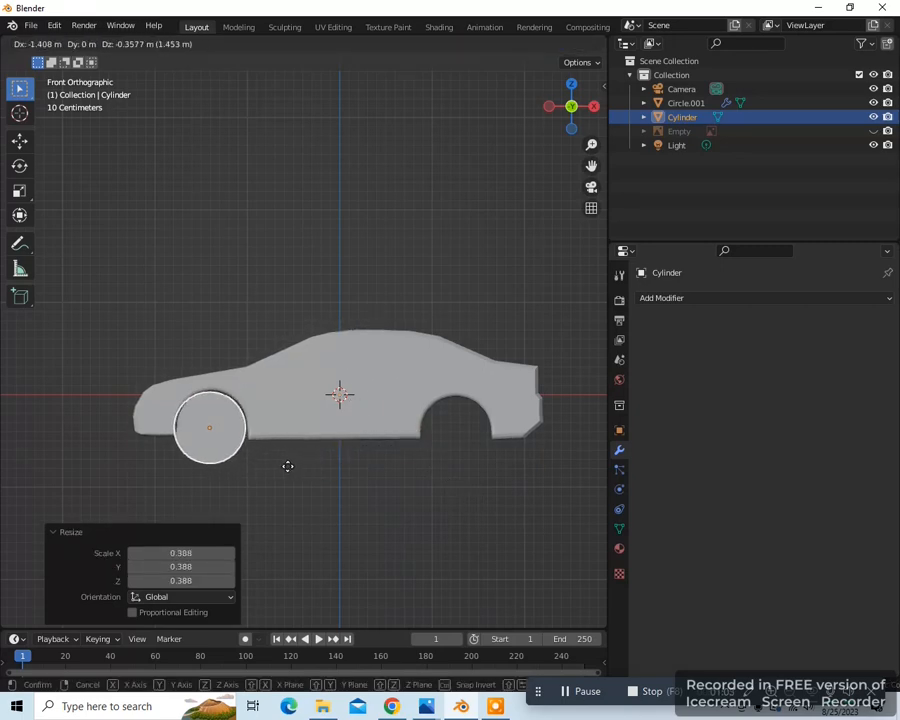
{"action": "left_click", "coordinate": [289, 468]}
Narrow the cylinder's mesh along Y to a scale of about 0.282 for the wheel width.
{"action": "key", "text": "Tab"}
{"action": "key", "text": "ctrl"}
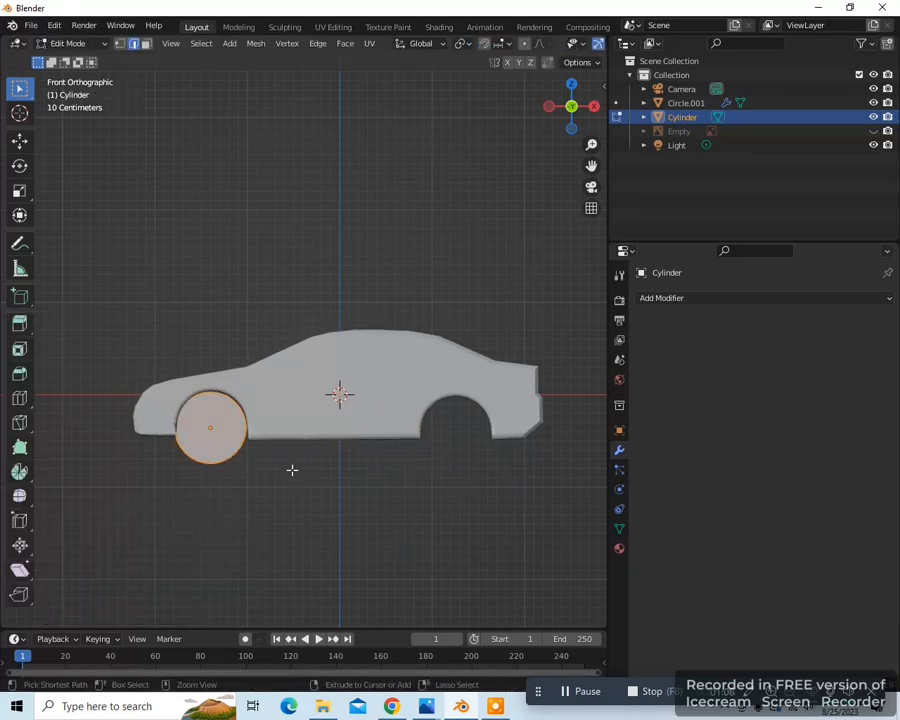
{"action": "key", "text": "ctrl+KP_3"}
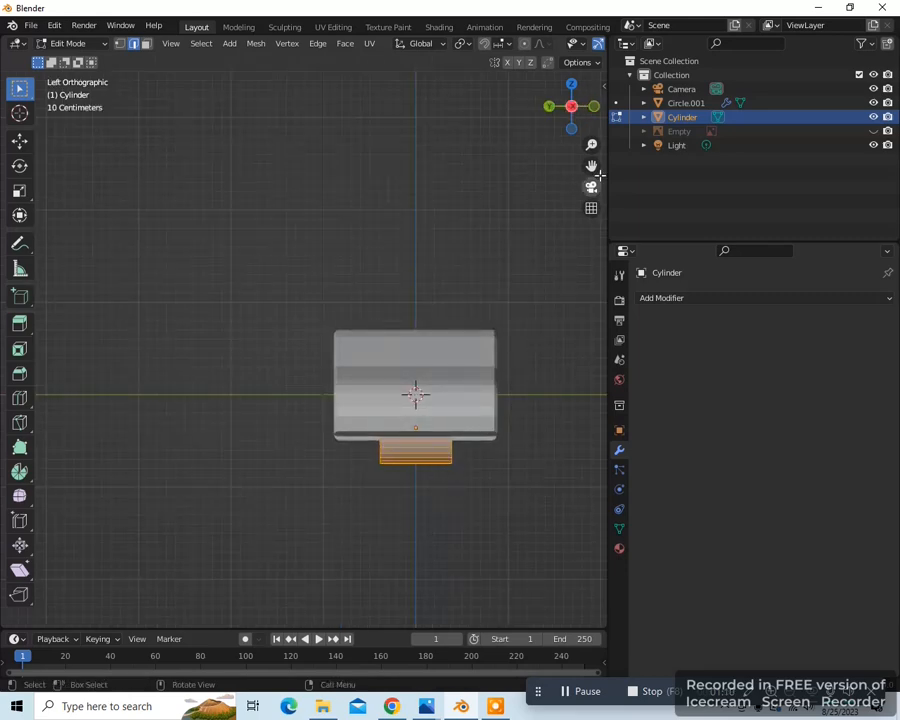
{"action": "key", "text": "s"}
{"action": "key", "text": "y"}
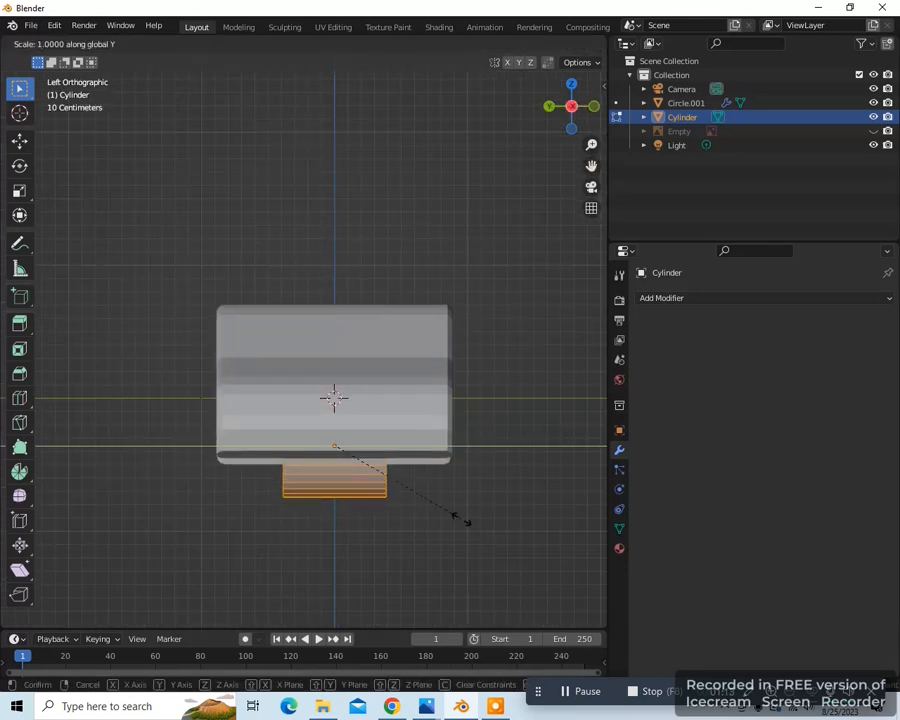
{"action": "left_click", "coordinate": [395, 497]}
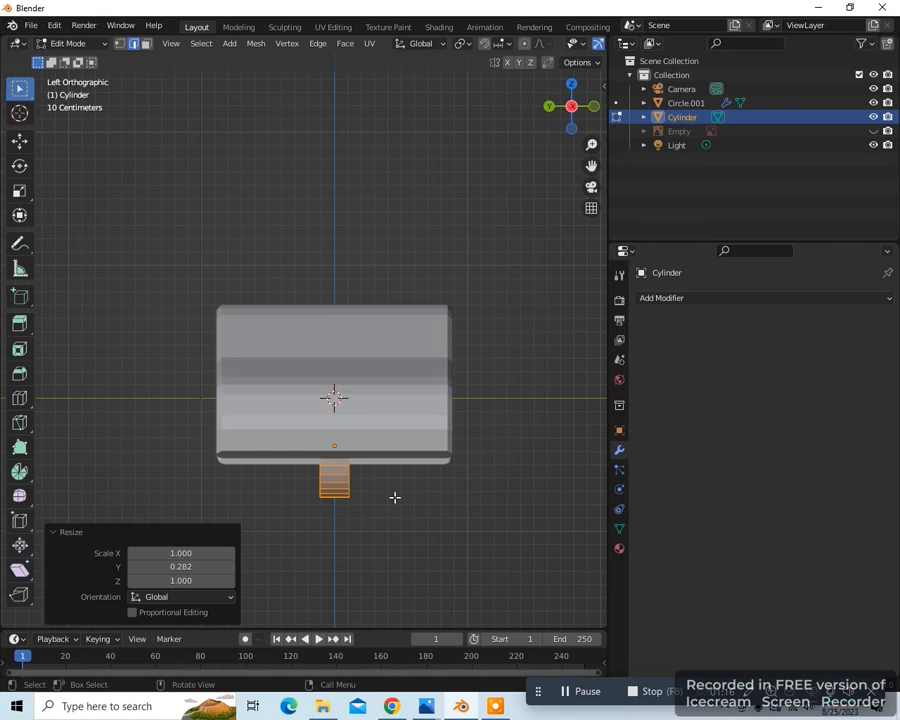
Move the cylinder's mesh along Y by about -0.777 m to the side of the car.
{"action": "key", "text": "g"}
{"action": "key", "text": "y"}
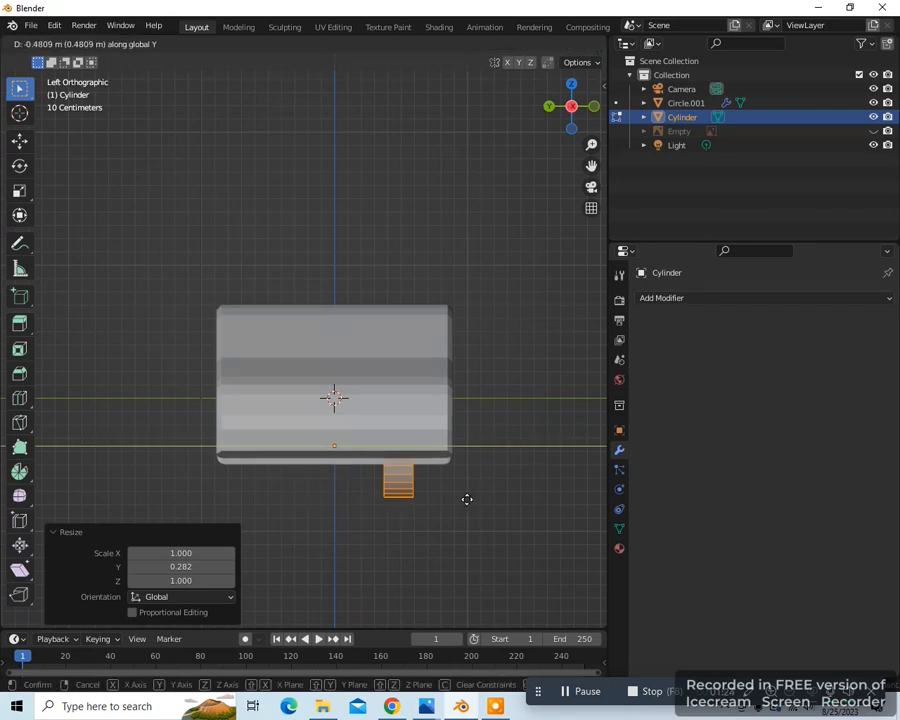
{"action": "left_click", "coordinate": [498, 506]}
{"action": "middle_click_drag", "start_coordinate": [498, 506], "coordinate": [426, 530]}
{"action": "scroll", "coordinate": [426, 528], "scroll_direction": "up", "scroll_amount": 1}
Show the model as wireframe in front view and unhide the car reference image.
{"action": "key", "text": "KP_1"}
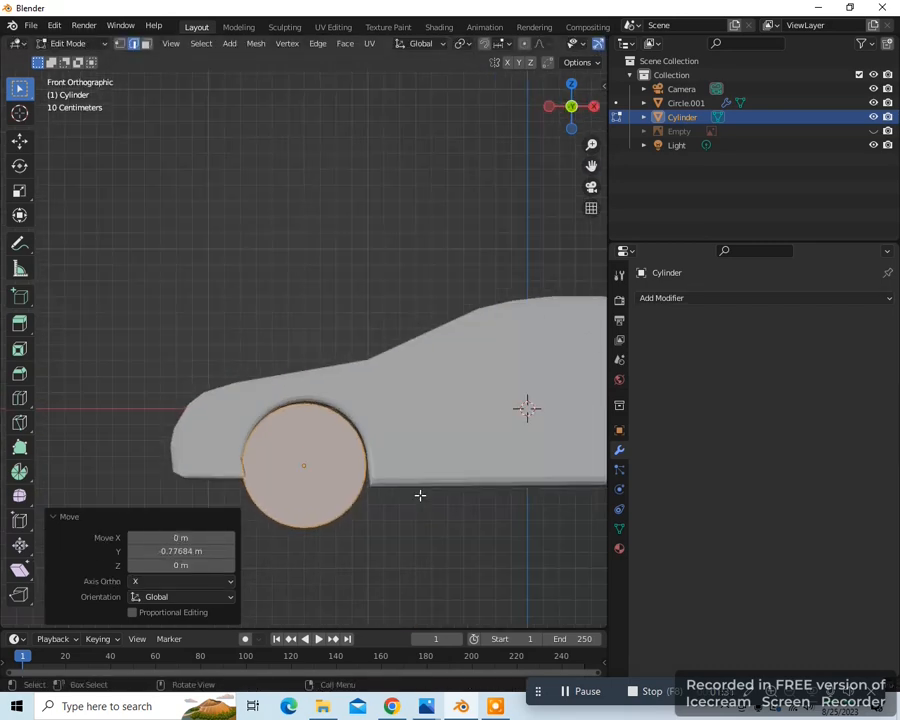
{"action": "key", "text": "z"}
{"action": "key", "text": "4"}
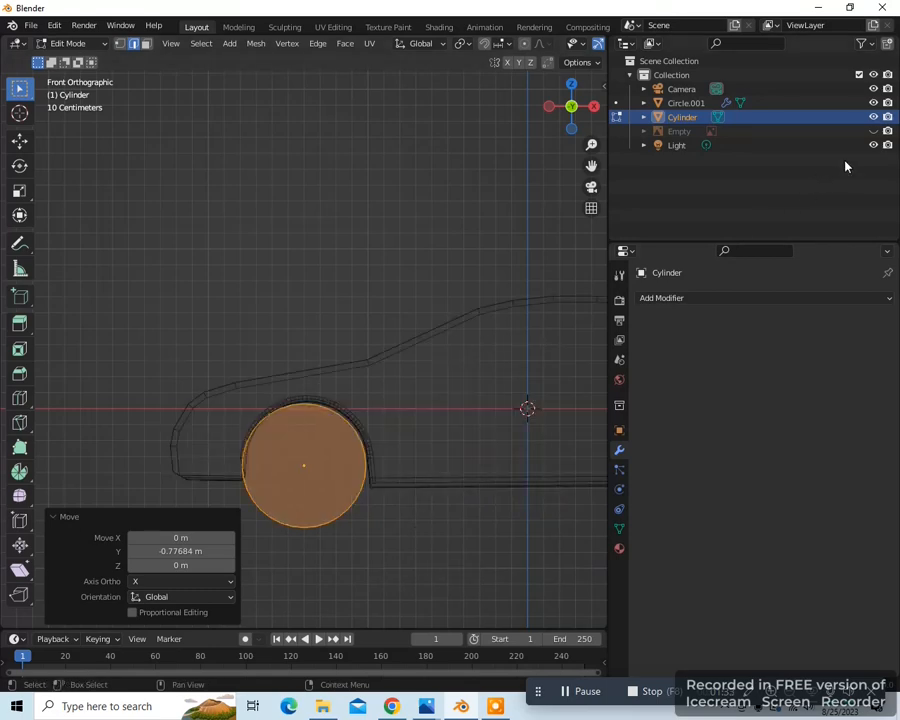
{"action": "left_click", "coordinate": [873, 131]}
Scale the wheel cylinder to about 0.798 and shift it about 0.017 m in X and 0.006 m in Z to match the photographed front tyre.
{"action": "scroll", "coordinate": [390, 553], "scroll_direction": "up", "scroll_amount": 2}
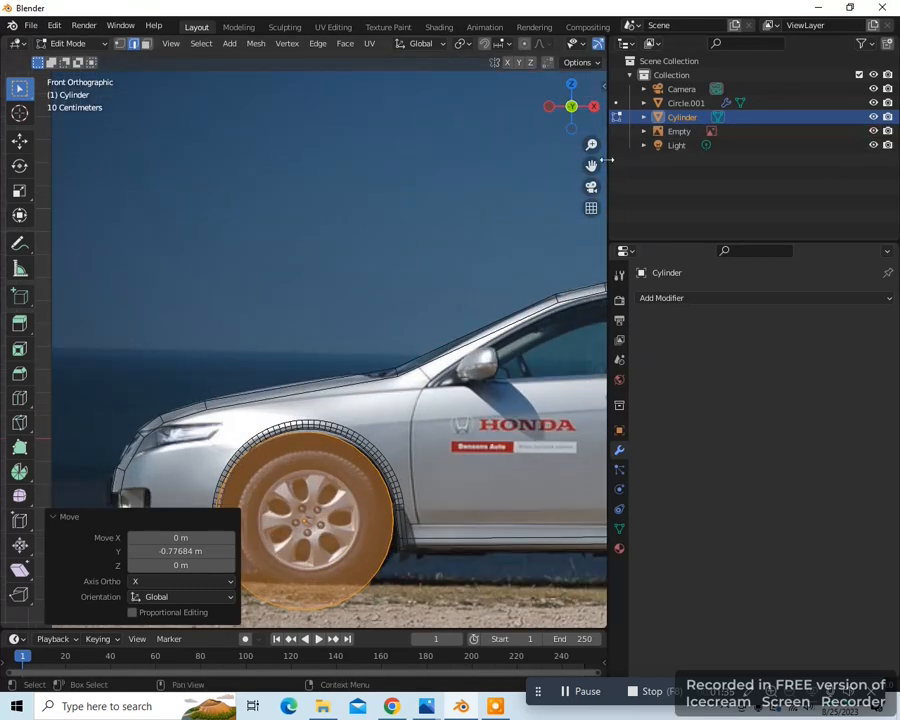
{"action": "left_click_drag", "start_coordinate": [591, 166], "coordinate": [627, 88]}
{"action": "scroll", "coordinate": [466, 506], "scroll_direction": "up", "scroll_amount": 1}
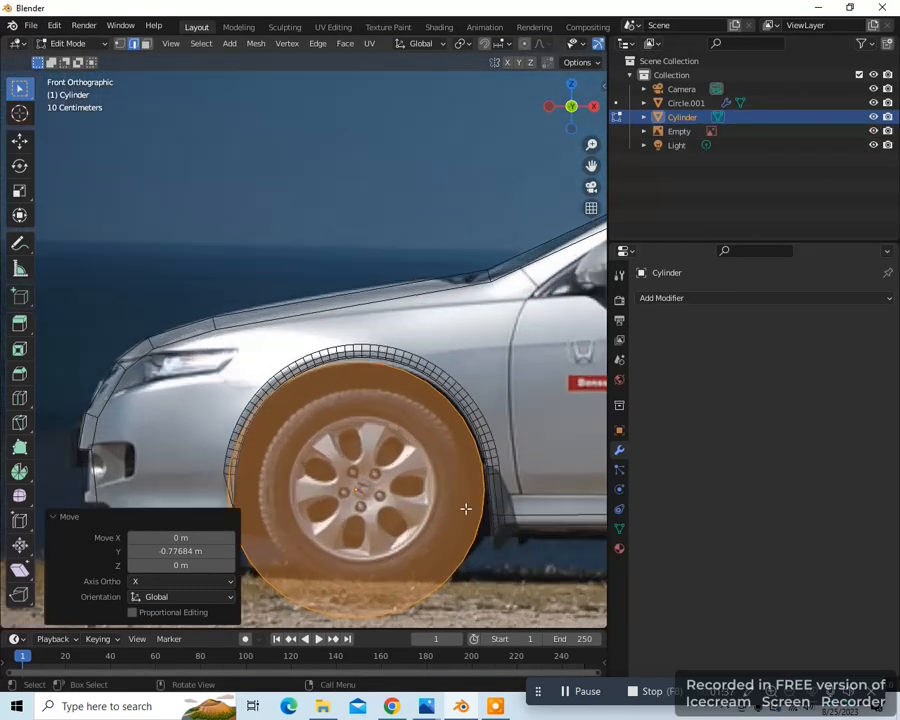
{"action": "scroll", "coordinate": [466, 506], "scroll_direction": "up", "scroll_amount": 1}
{"action": "key", "text": "s"}
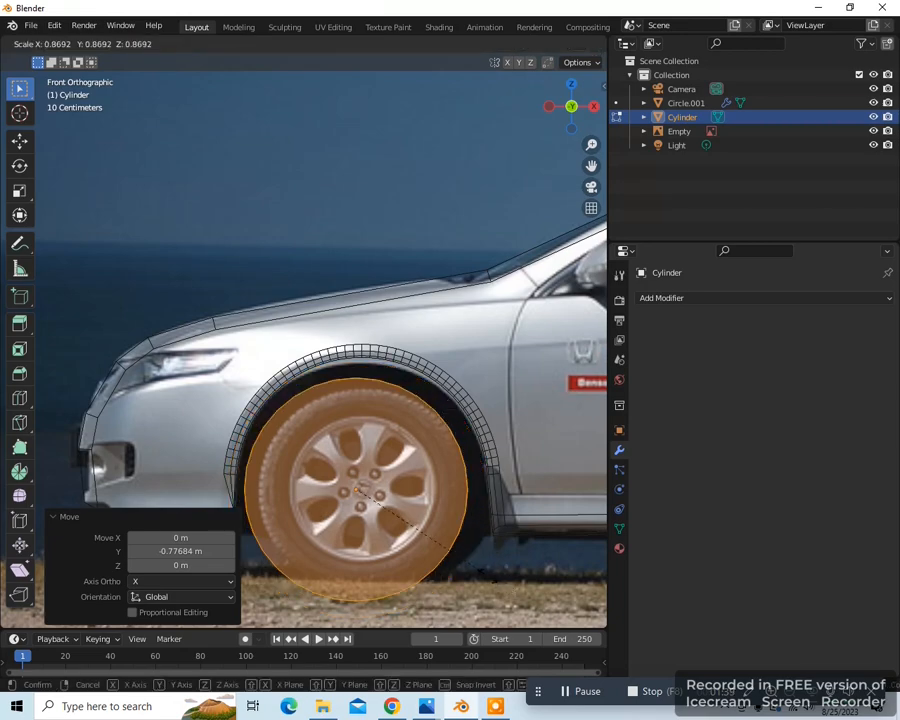
{"action": "left_click", "coordinate": [470, 565]}
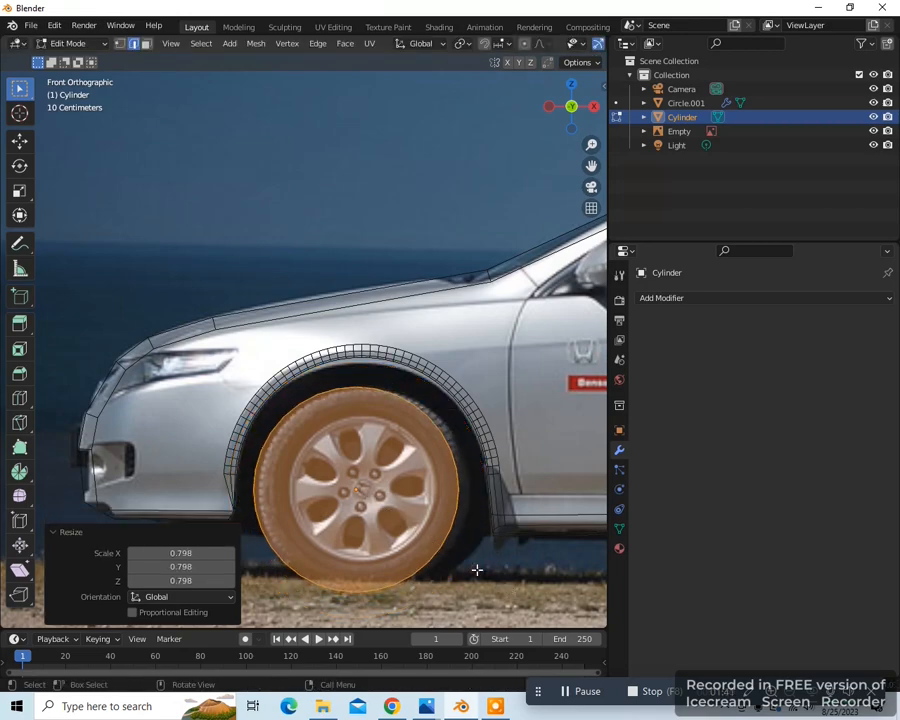
{"action": "key", "text": "g"}
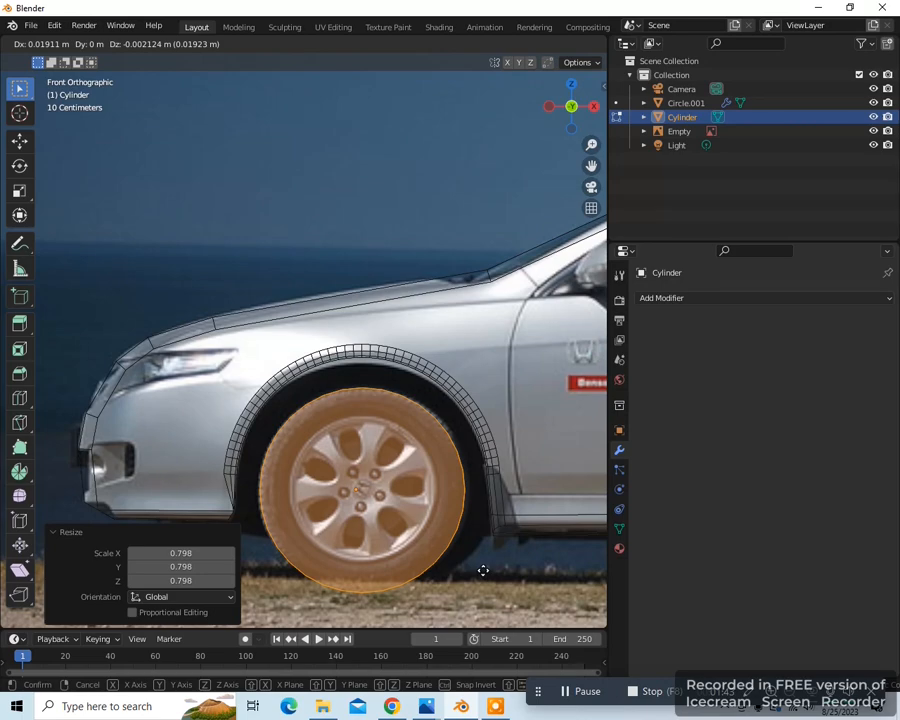
{"action": "left_click", "coordinate": [482, 568]}
Bevel the edge loop on the wheel cylinder's outer side by about 0.146 m with 3 segments.
{"action": "middle_click_drag", "start_coordinate": [425, 568], "coordinate": [480, 572]}
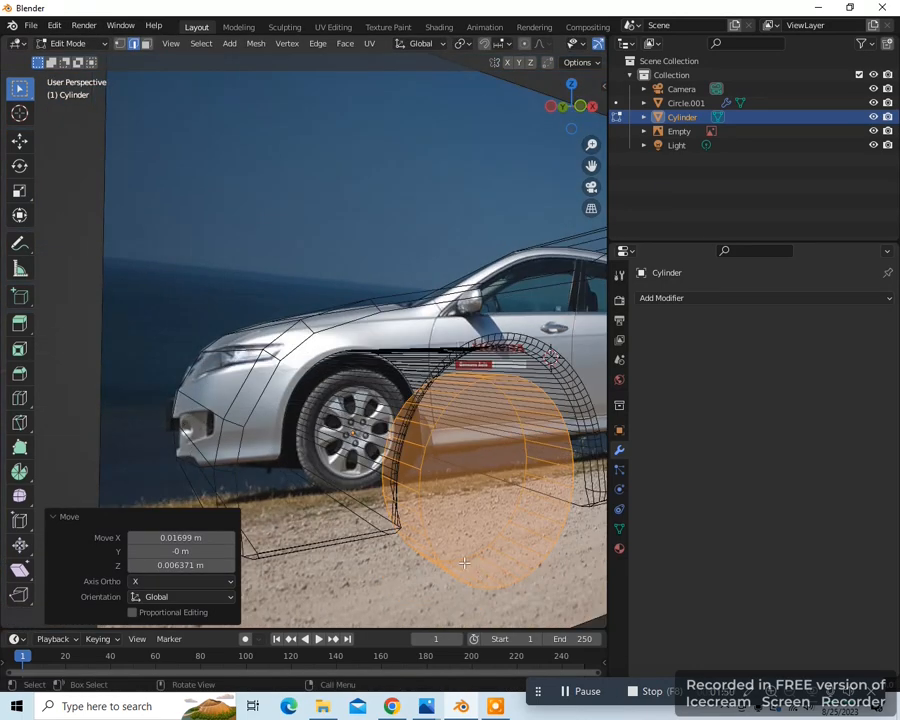
{"action": "left_click", "coordinate": [422, 524], "text": "alt"}
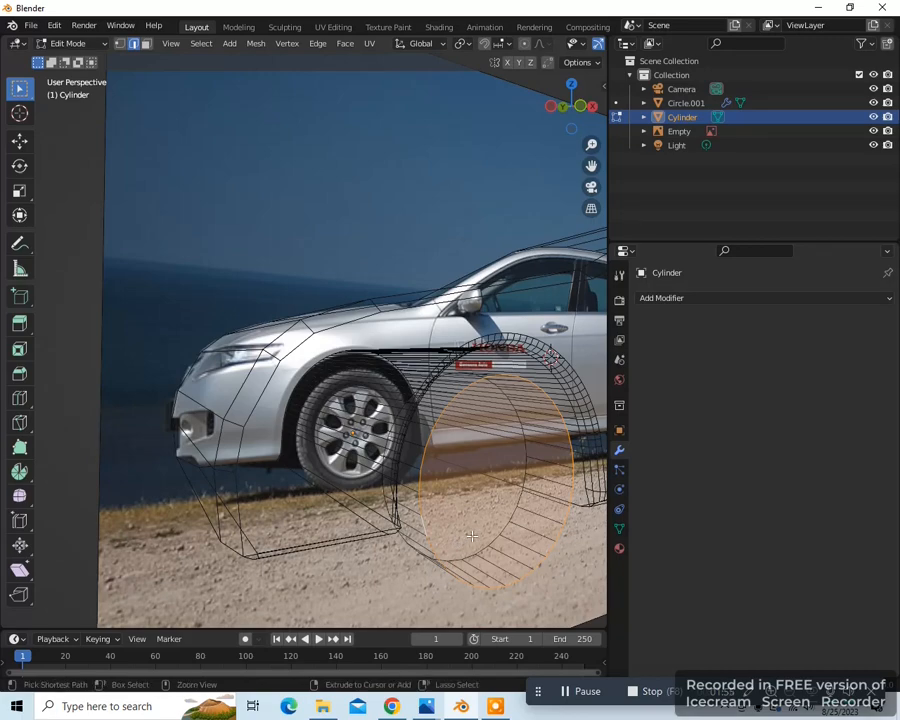
{"action": "key", "text": "ctrl+b"}
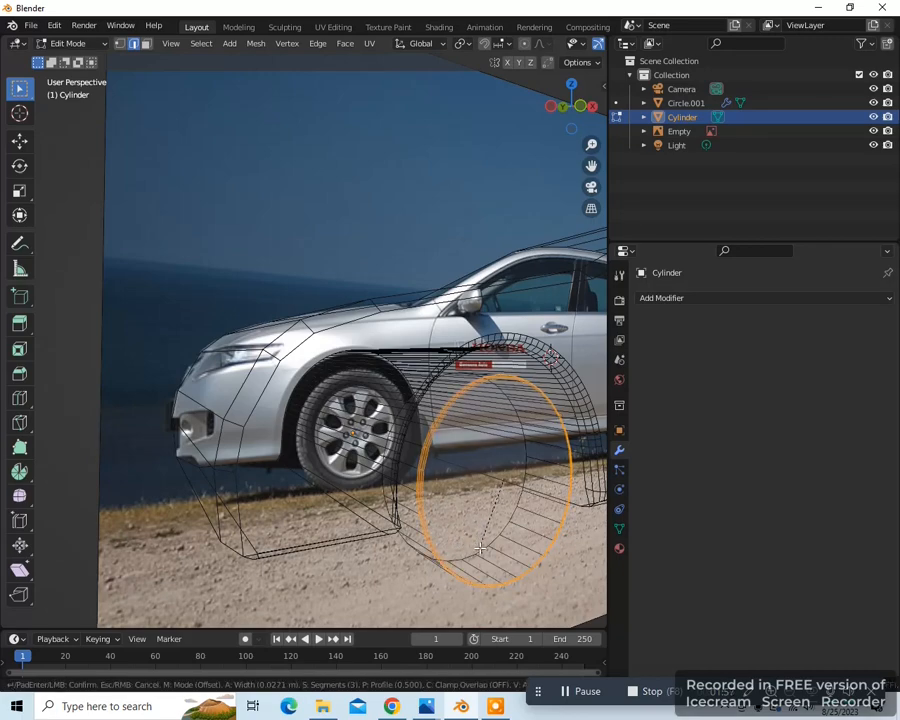
{"action": "left_click", "coordinate": [477, 560]}
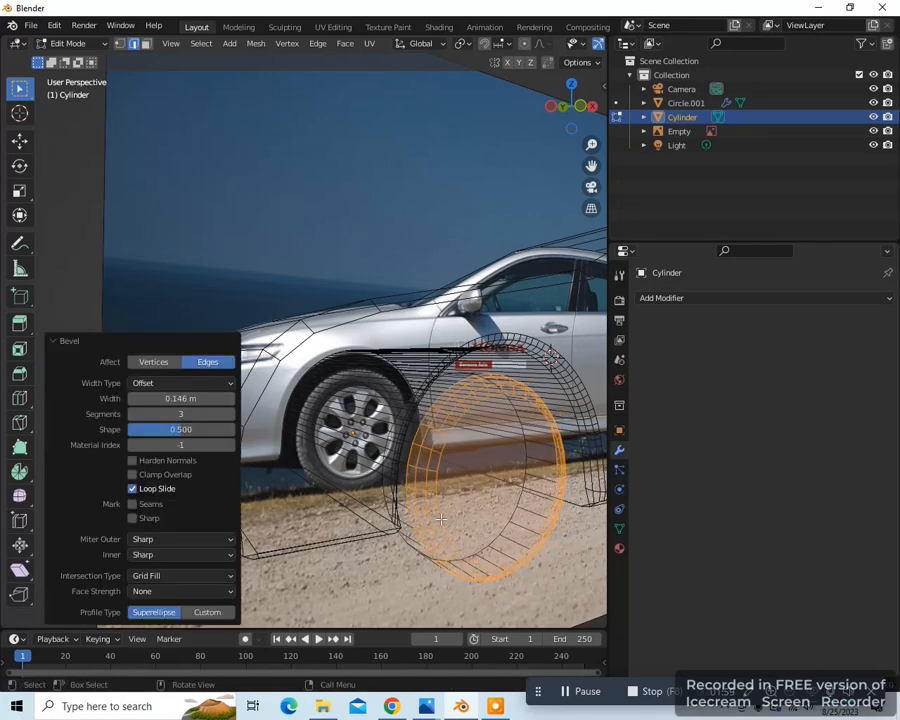
Inset the wheel's outer face three times by about 0.039 m, 0.054 m and 0.338 m, following the photographed rim and hub.
{"action": "key", "text": "alt"}
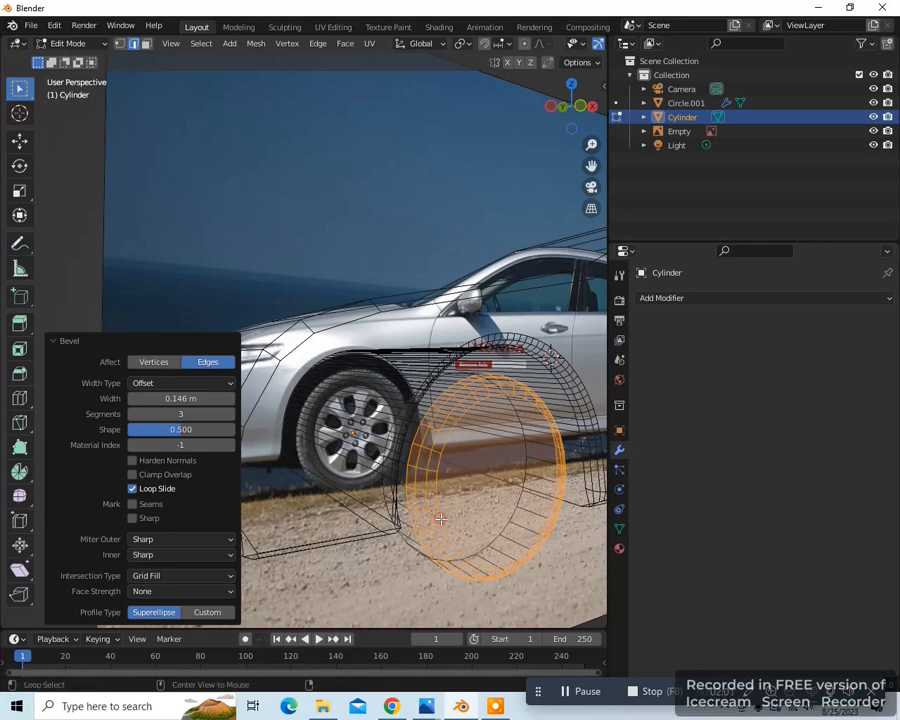
{"action": "key", "text": "KP_1"}
{"action": "scroll", "coordinate": [441, 519], "scroll_direction": "up", "scroll_amount": 4}
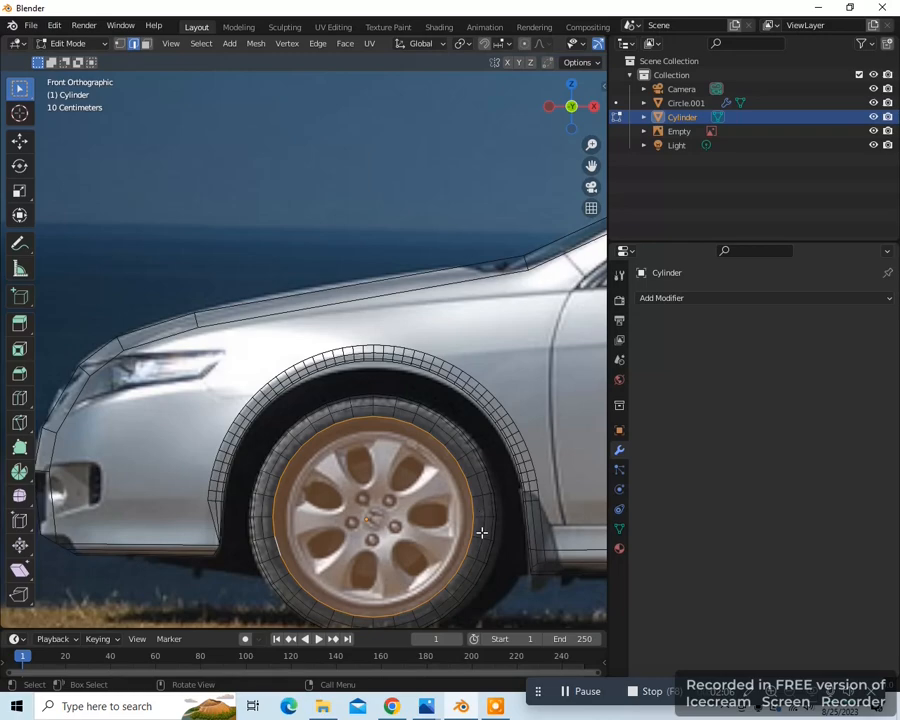
{"action": "key", "text": "i"}
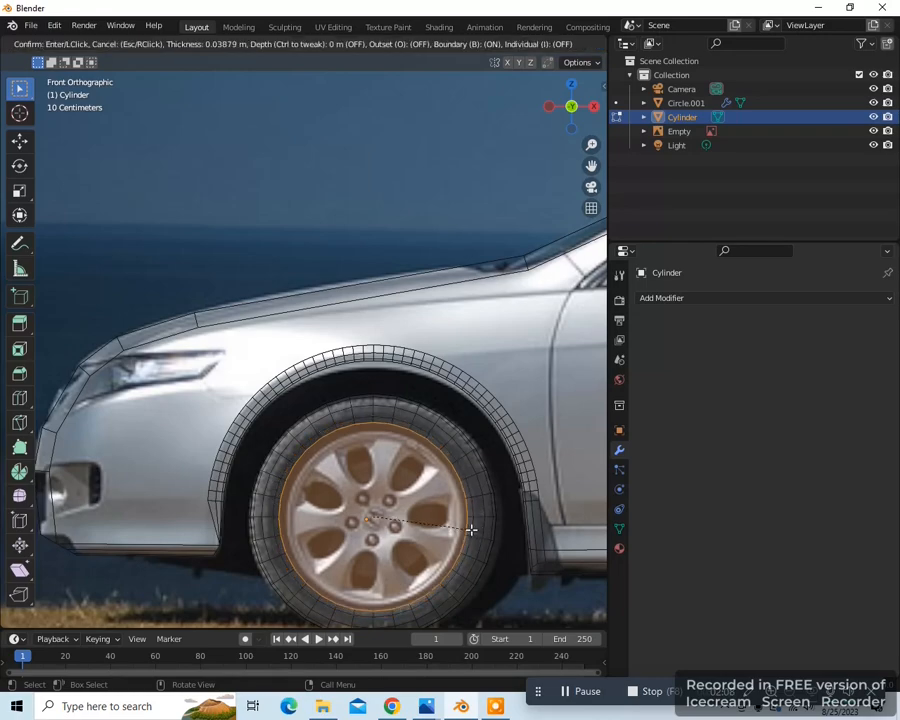
{"action": "left_click", "coordinate": [471, 529]}
{"action": "key", "text": "i"}
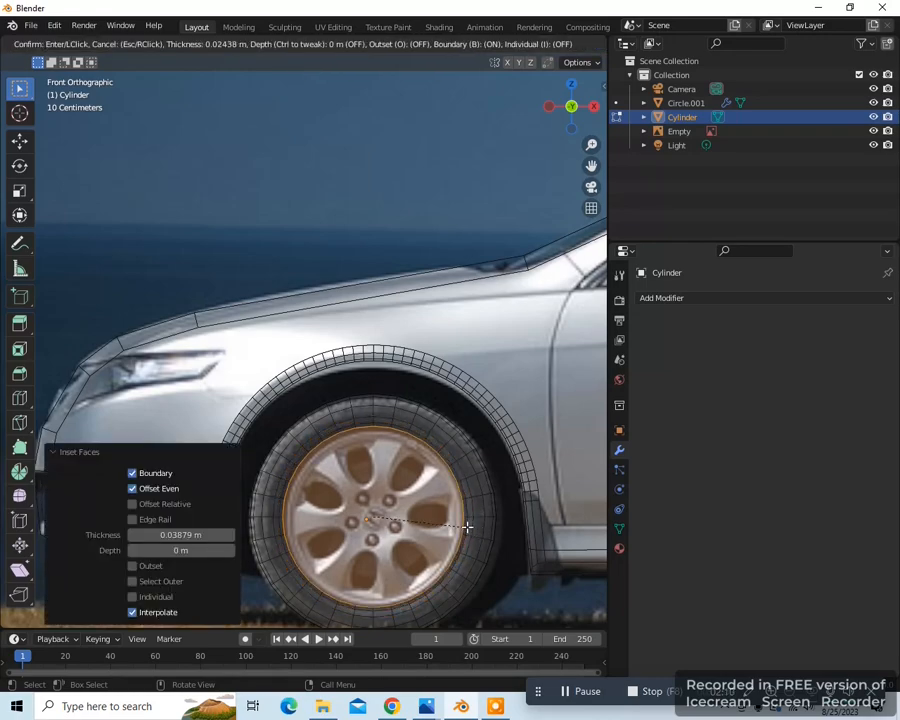
{"action": "left_click", "coordinate": [464, 521]}
{"action": "key", "text": "i"}
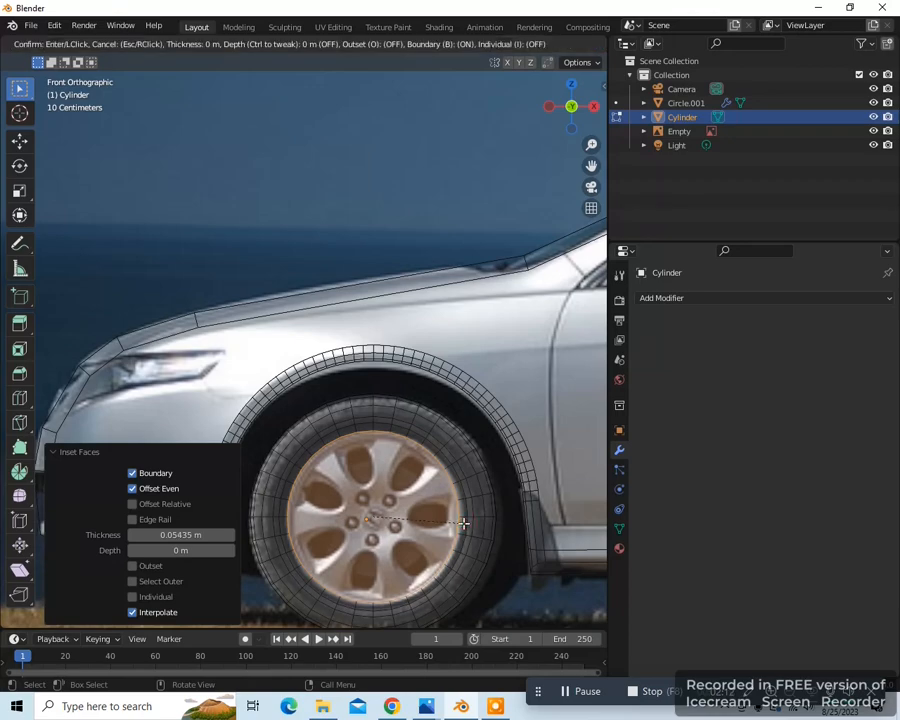
{"action": "left_click", "coordinate": [411, 512]}
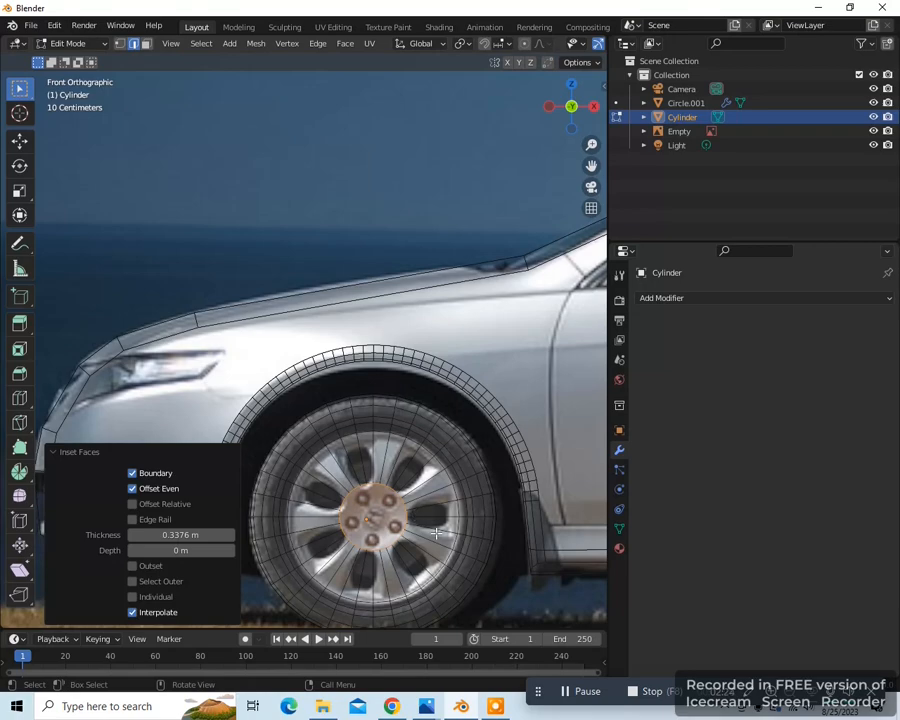
In solid shading, circle-select all rim and hub faces inside the wheel's tyre ring.
{"action": "key", "text": "z"}
{"action": "left_click", "coordinate": [554, 530]}
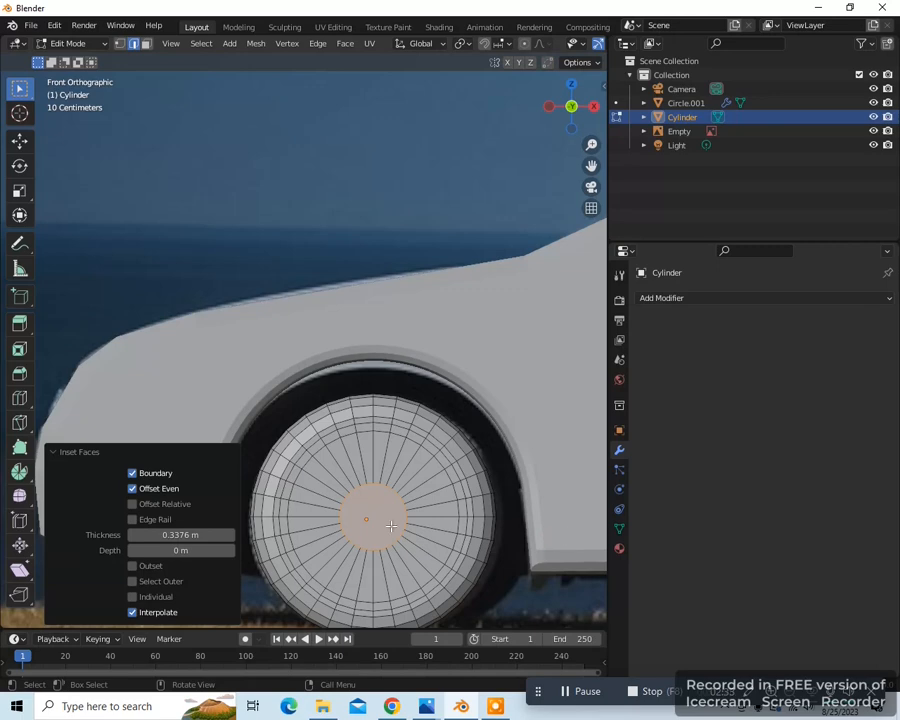
{"action": "key", "text": "3"}
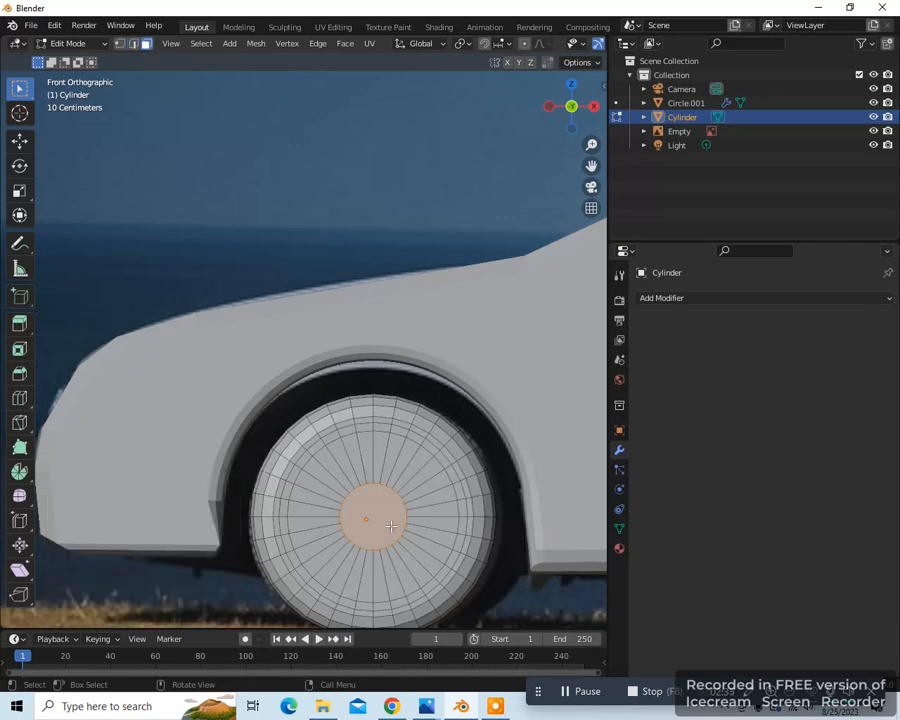
{"action": "key", "text": "c"}
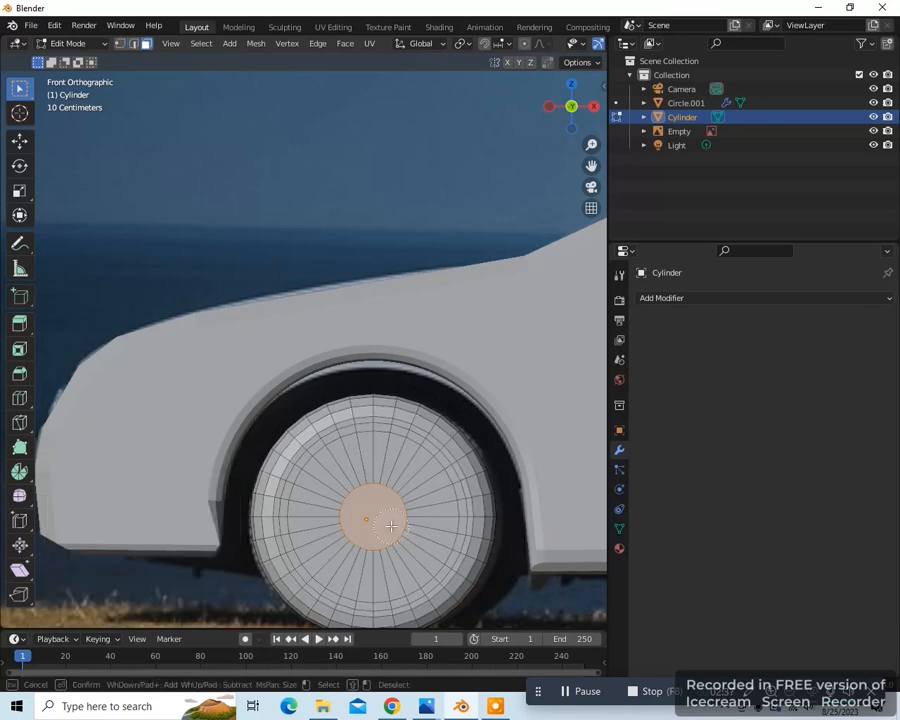
{"action": "scroll", "coordinate": [366, 516], "scroll_direction": "down", "scroll_amount": 3}
{"action": "left_click", "coordinate": [367, 514]}
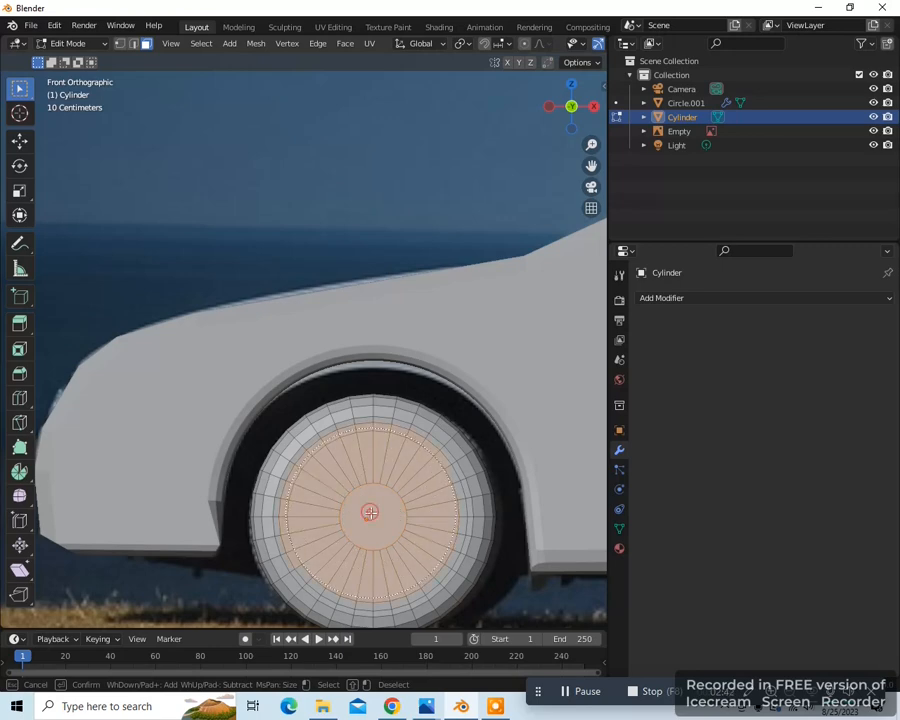
{"action": "right_click", "coordinate": [405, 592]}
Give the wheel cylinder a new material with a Glossy BSDF surface and roughness 0, viewed in material preview.
{"action": "scroll", "coordinate": [405, 592], "scroll_direction": "down", "scroll_amount": 2}
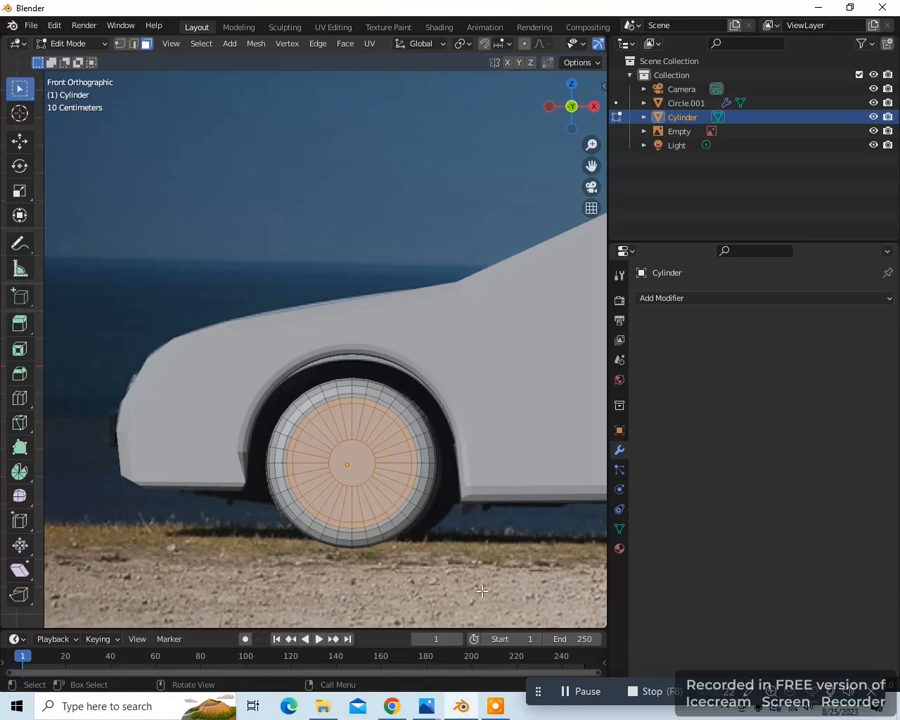
{"action": "key", "text": "z"}
{"action": "left_click", "coordinate": [479, 670]}
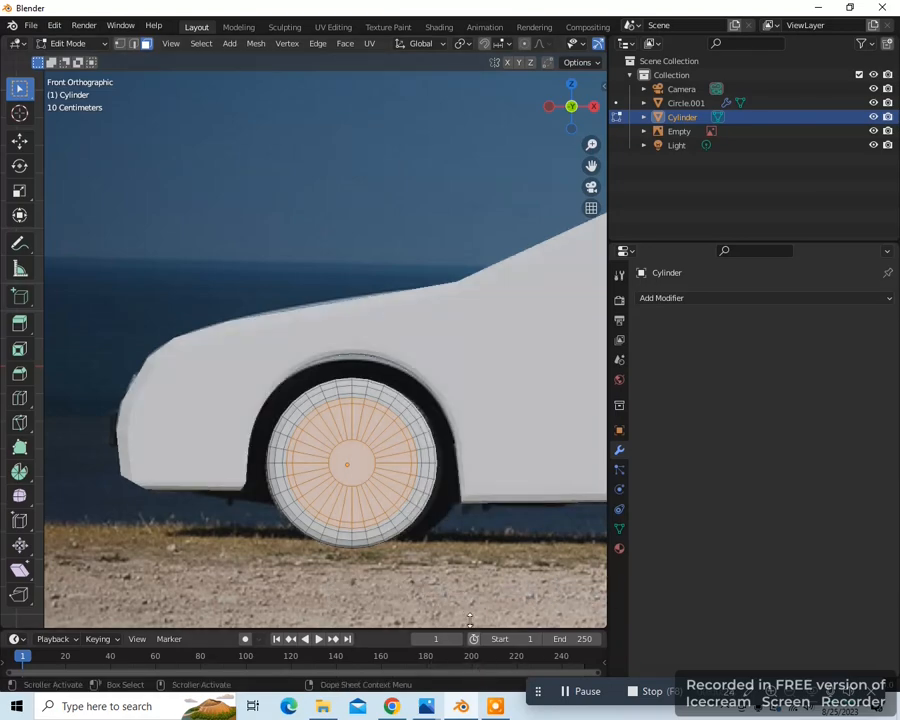
{"action": "left_click", "coordinate": [619, 550]}
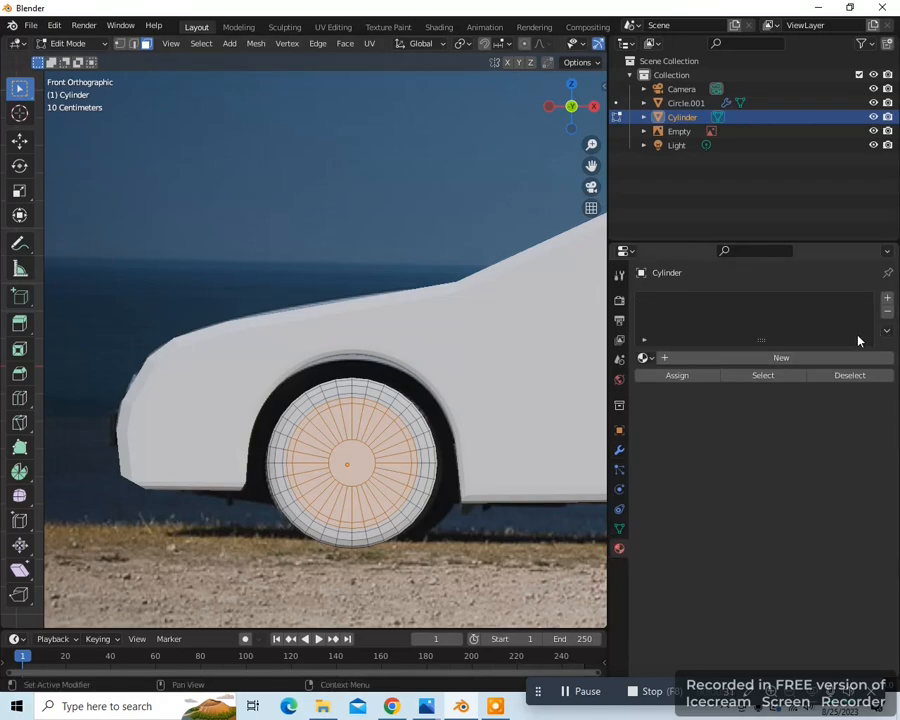
{"action": "left_click", "coordinate": [779, 358]}
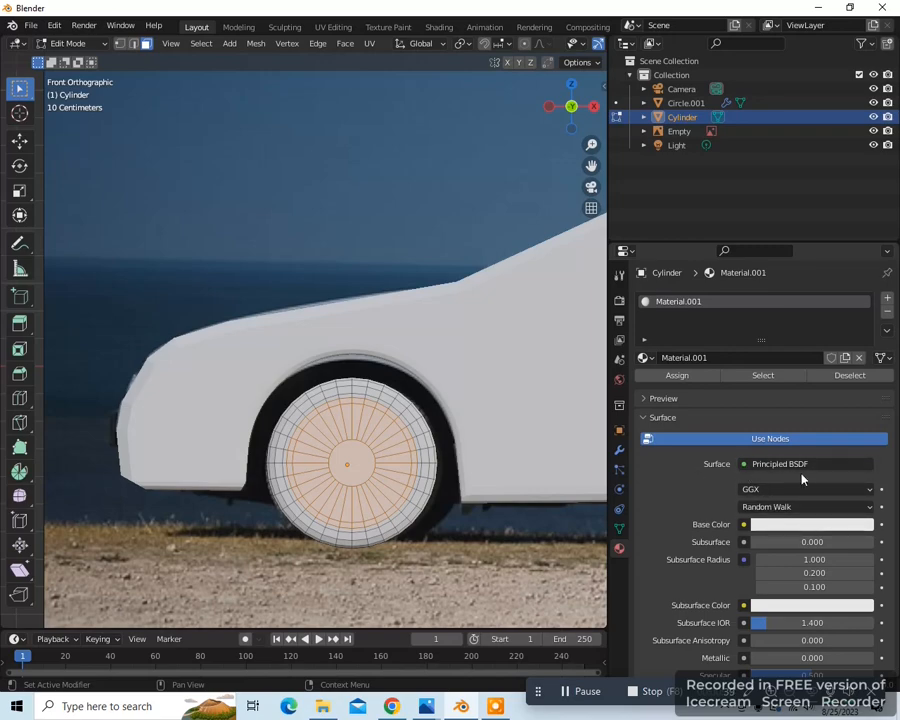
{"action": "left_click", "coordinate": [747, 465]}
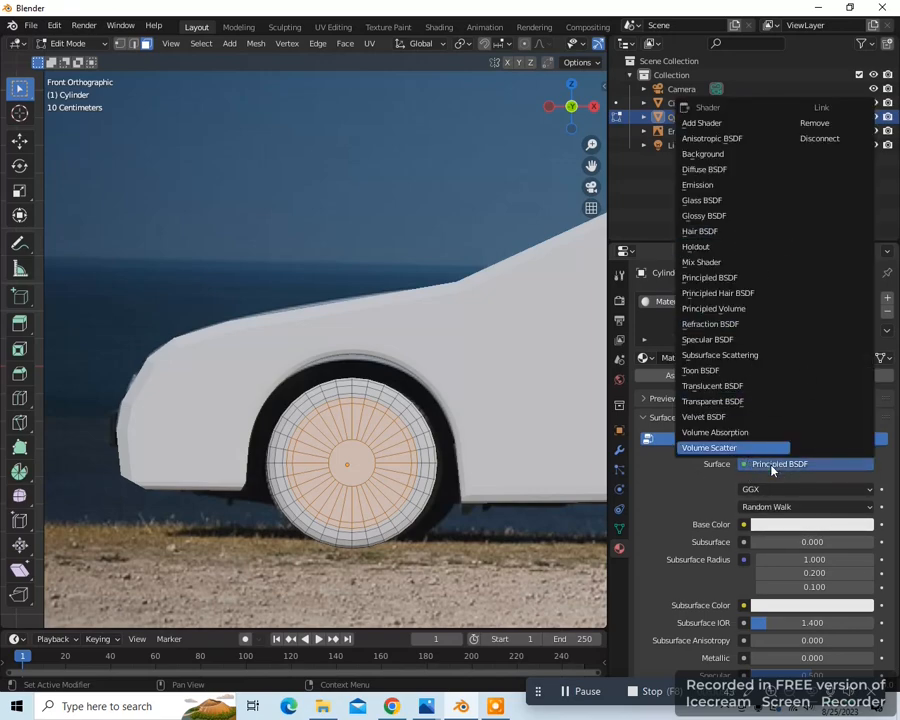
{"action": "left_click", "coordinate": [701, 217]}
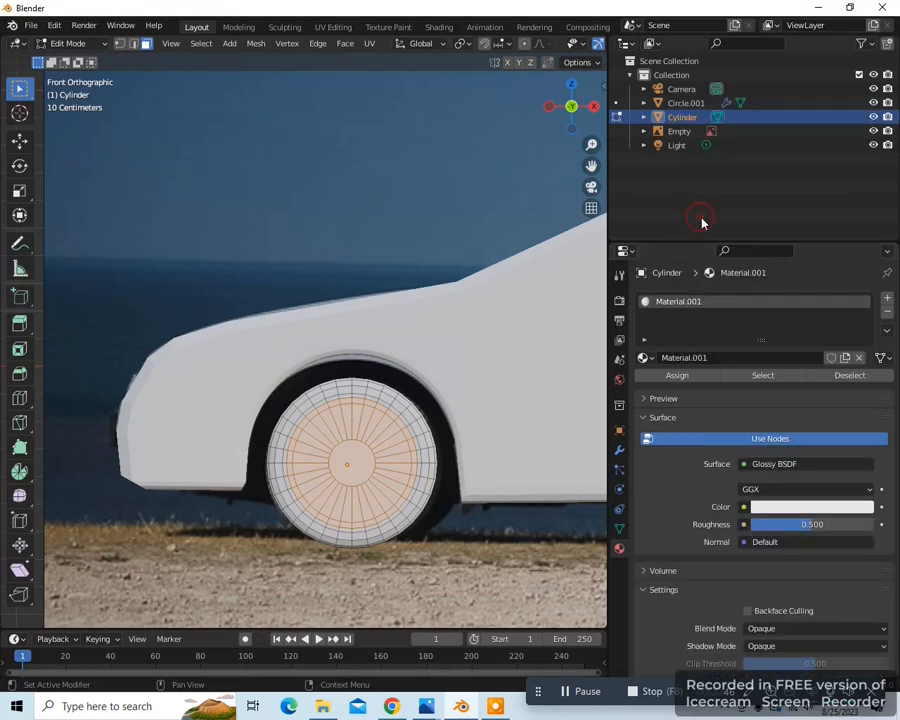
{"action": "left_click", "coordinate": [792, 521]}
{"action": "type", "text": "0"}
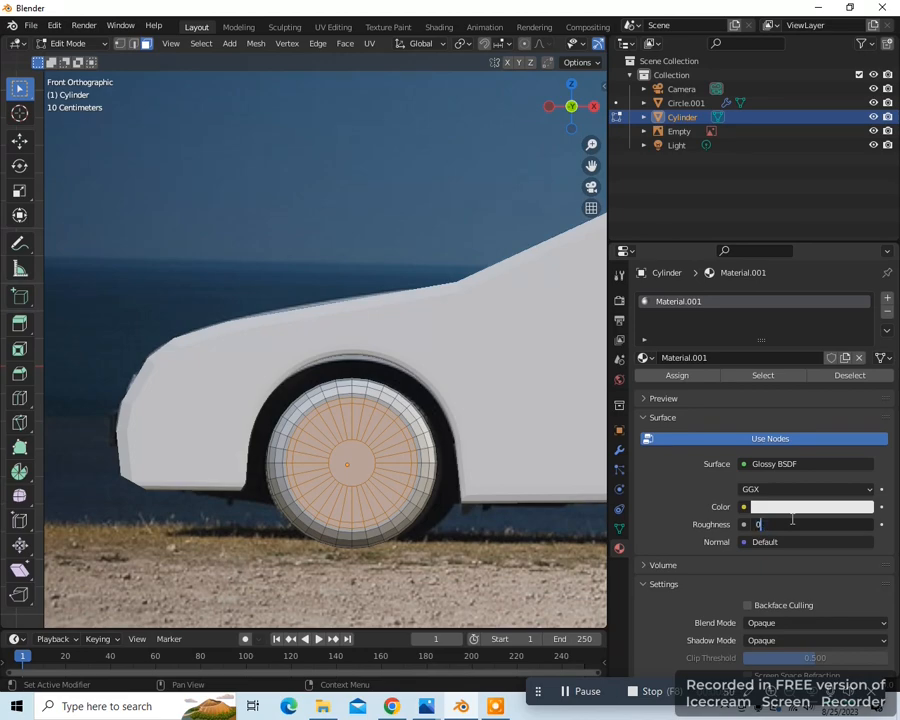
{"action": "key", "text": "Return"}
Invert the selection to the tyre faces and add a second material with a black base color.
{"action": "middle_click_drag", "start_coordinate": [556, 364], "coordinate": [457, 549]}
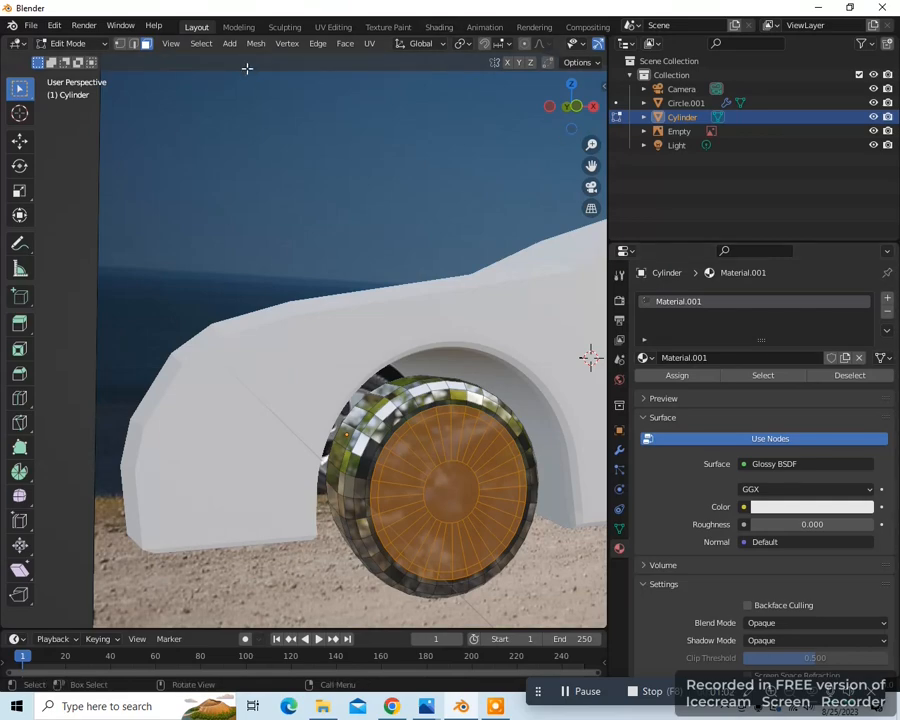
{"action": "left_click", "coordinate": [201, 45]}
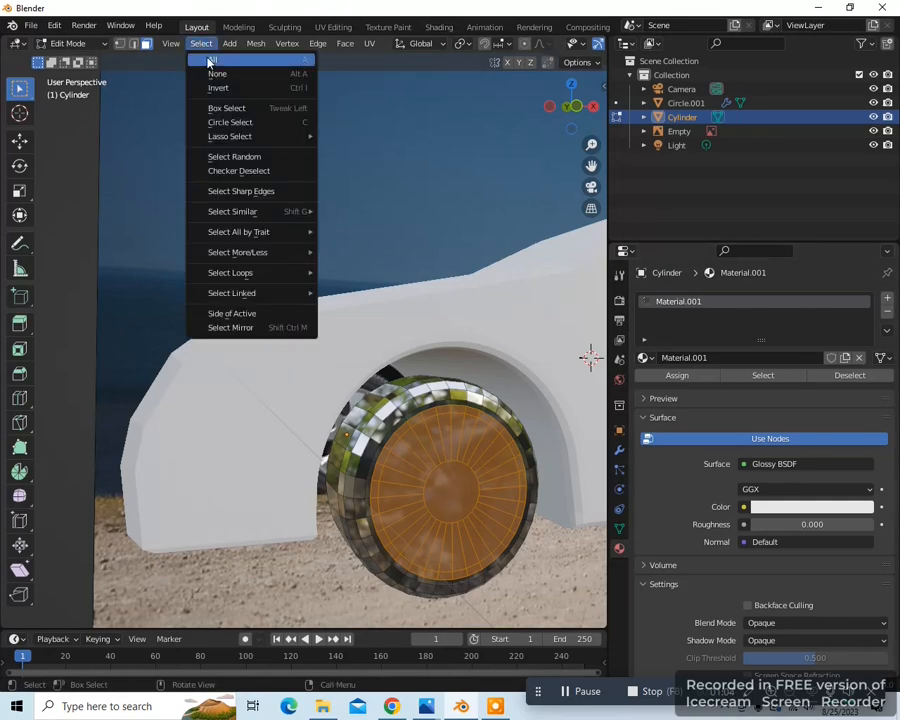
{"action": "left_click", "coordinate": [216, 88]}
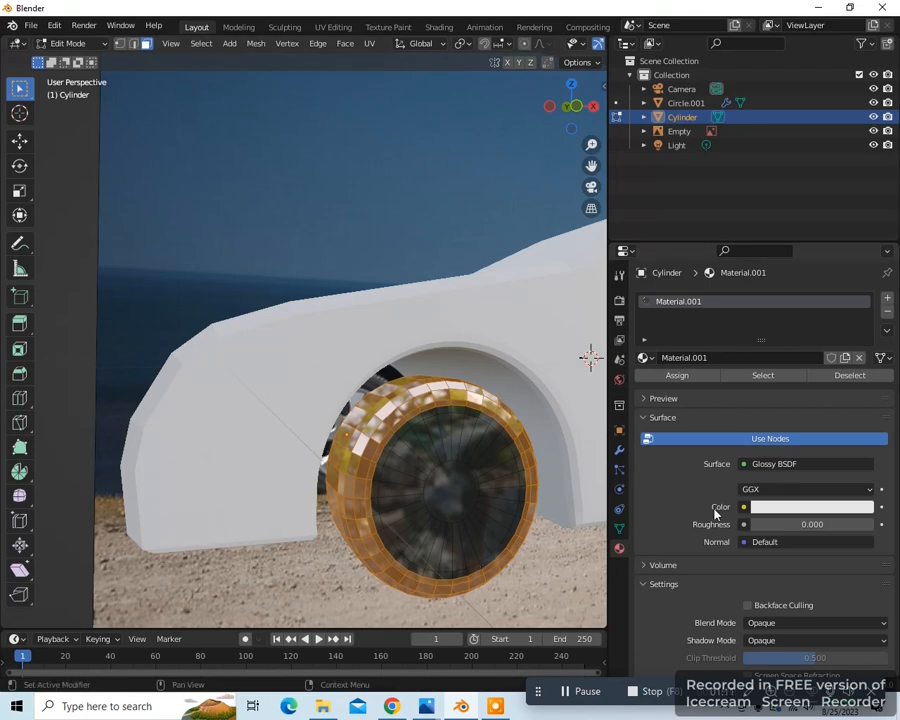
{"action": "left_click", "coordinate": [887, 297]}
{"action": "left_click", "coordinate": [766, 387]}
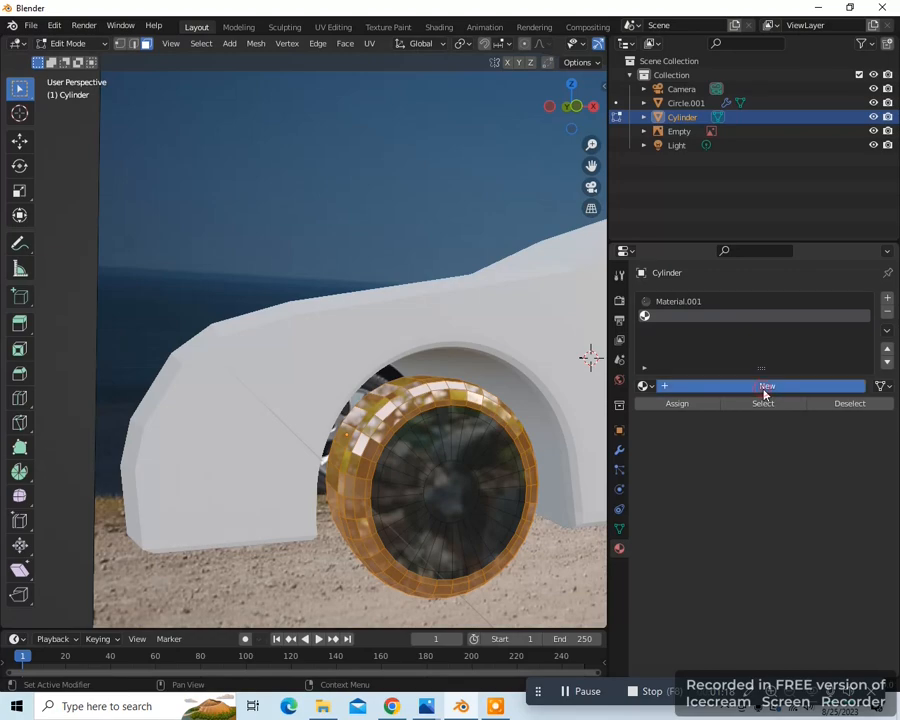
{"action": "left_click", "coordinate": [779, 553]}
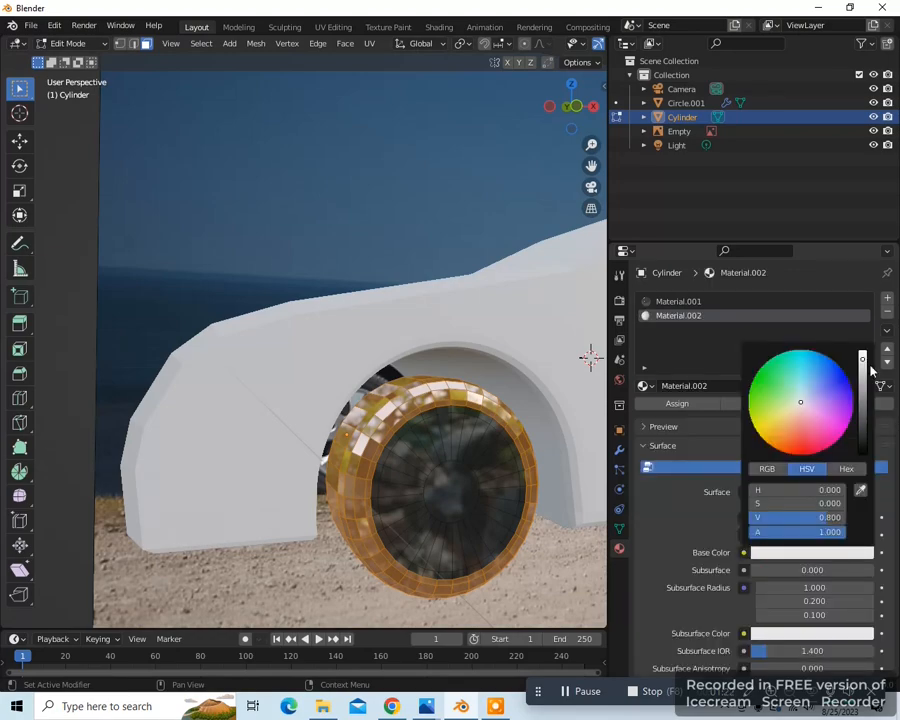
{"action": "left_click_drag", "start_coordinate": [865, 365], "coordinate": [865, 452]}
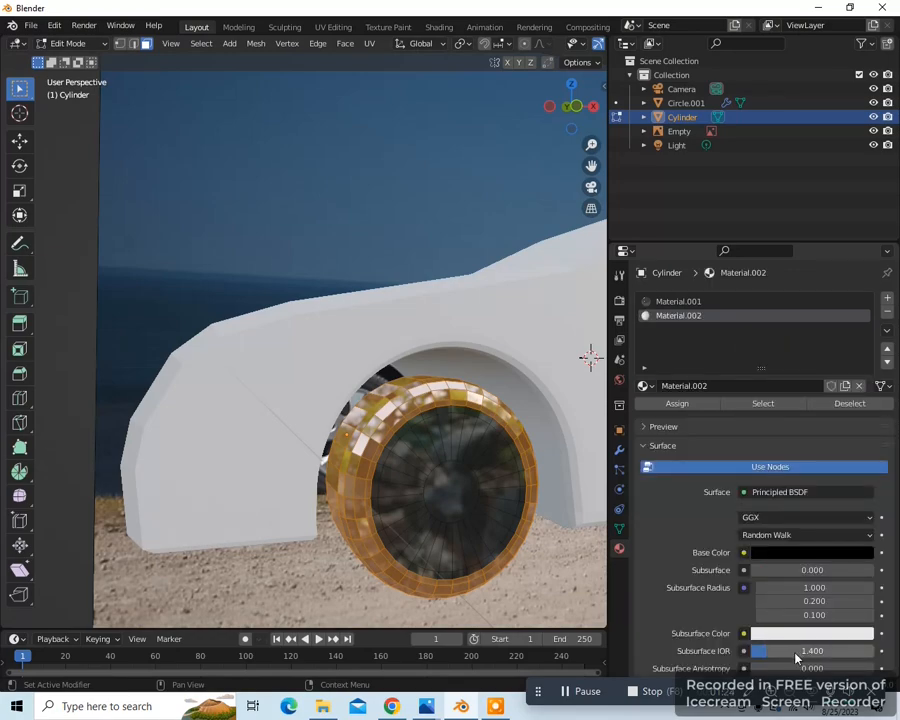
Set the black material's roughness to about 0.801 and assign it to the selected tyre faces.
{"action": "scroll", "coordinate": [797, 652], "scroll_direction": "down", "scroll_amount": 2}
{"action": "scroll", "coordinate": [797, 652], "scroll_direction": "down", "scroll_amount": 4}
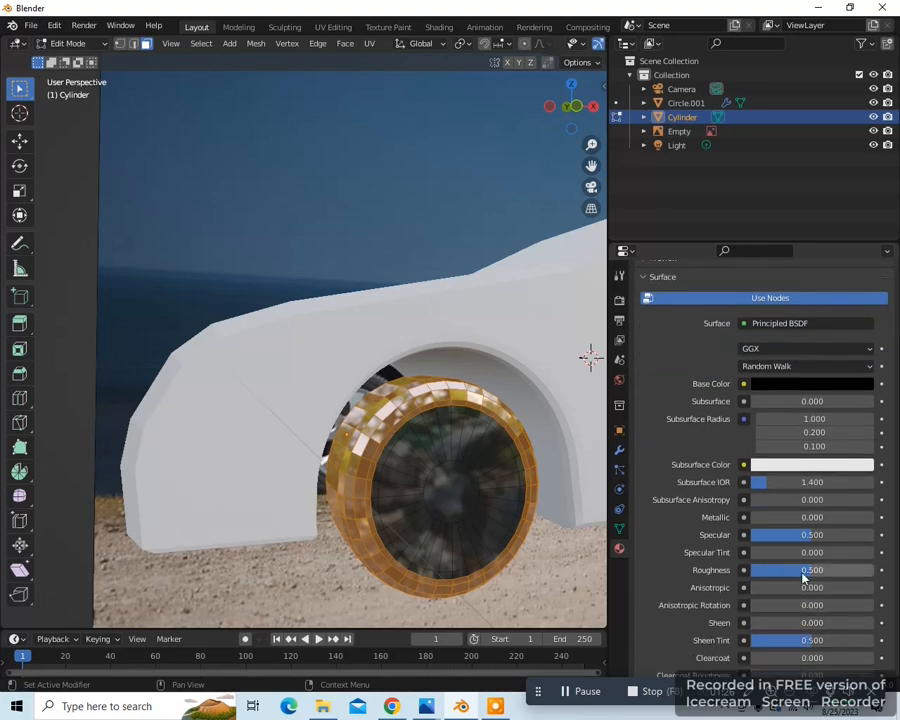
{"action": "left_click_drag", "start_coordinate": [800, 569], "coordinate": [836, 569]}
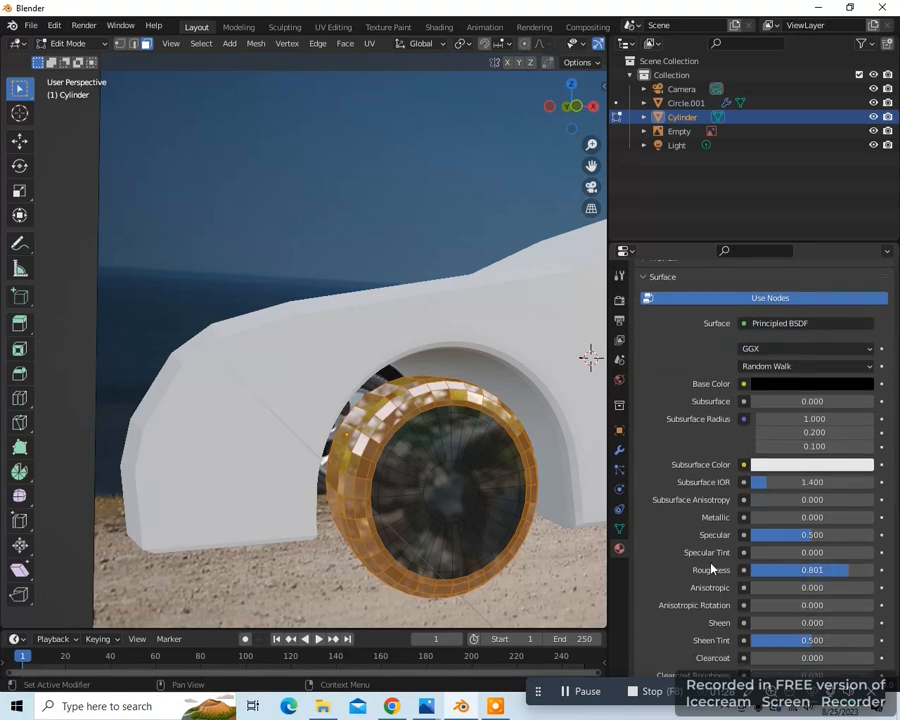
{"action": "scroll", "coordinate": [731, 493], "scroll_direction": "up", "scroll_amount": 6}
{"action": "left_click", "coordinate": [678, 403]}
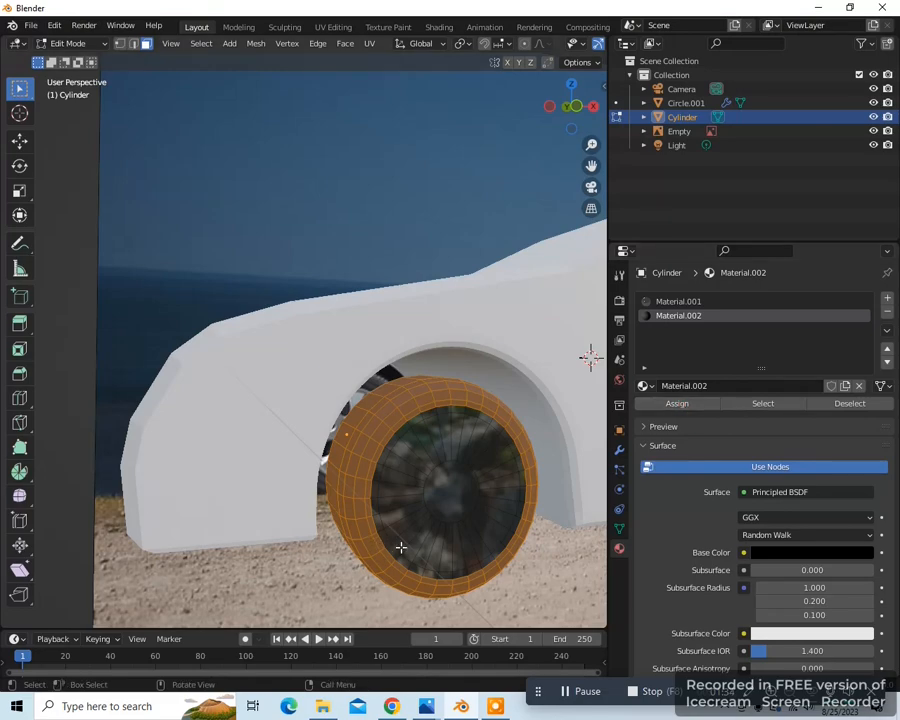
Invert the selection back to the rim faces and, in solid shading, extrude them about 0.025 m along Y into the wheel.
{"action": "left_click", "coordinate": [201, 43]}
{"action": "left_click", "coordinate": [221, 88]}
{"action": "middle_click_drag", "start_coordinate": [221, 88], "coordinate": [452, 564]}
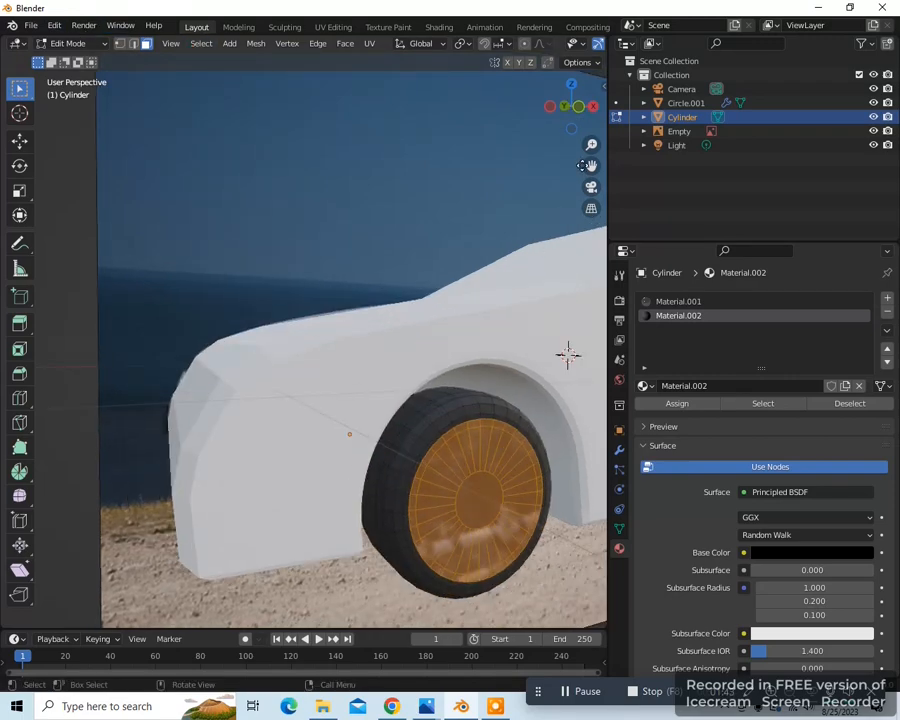
{"action": "left_click_drag", "start_coordinate": [588, 165], "coordinate": [480, 165]}
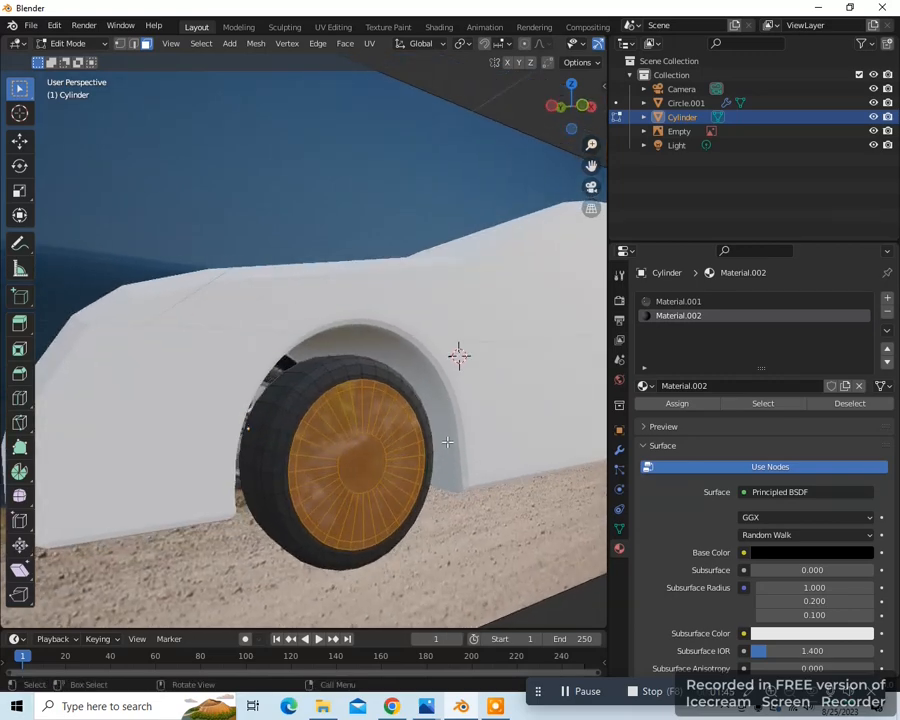
{"action": "key", "text": "z"}
{"action": "left_click", "coordinate": [538, 452]}
{"action": "middle_click_drag", "start_coordinate": [538, 452], "coordinate": [494, 530]}
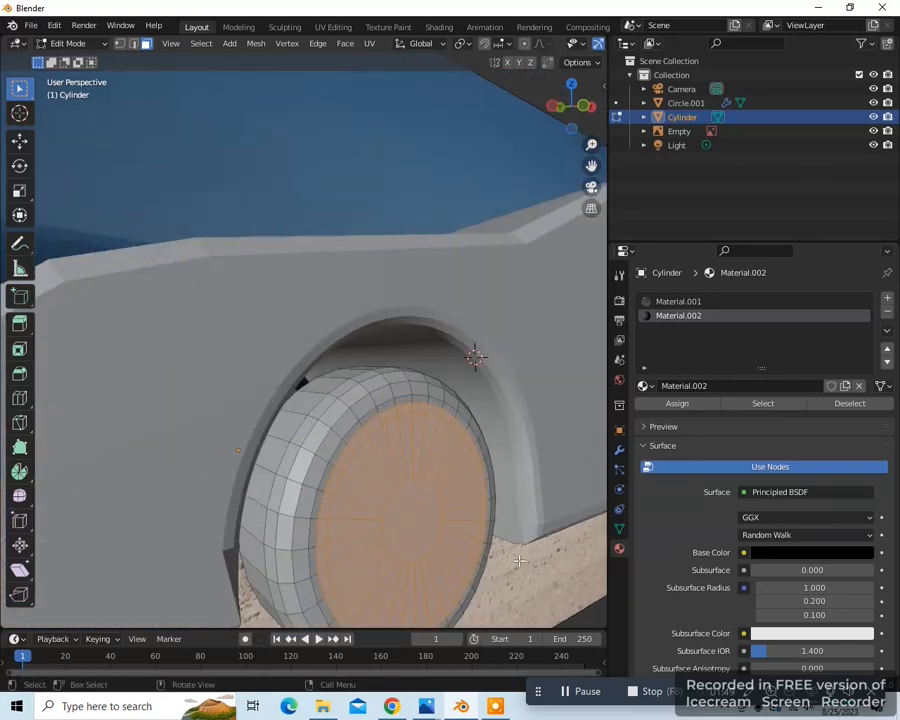
{"action": "key", "text": "g"}
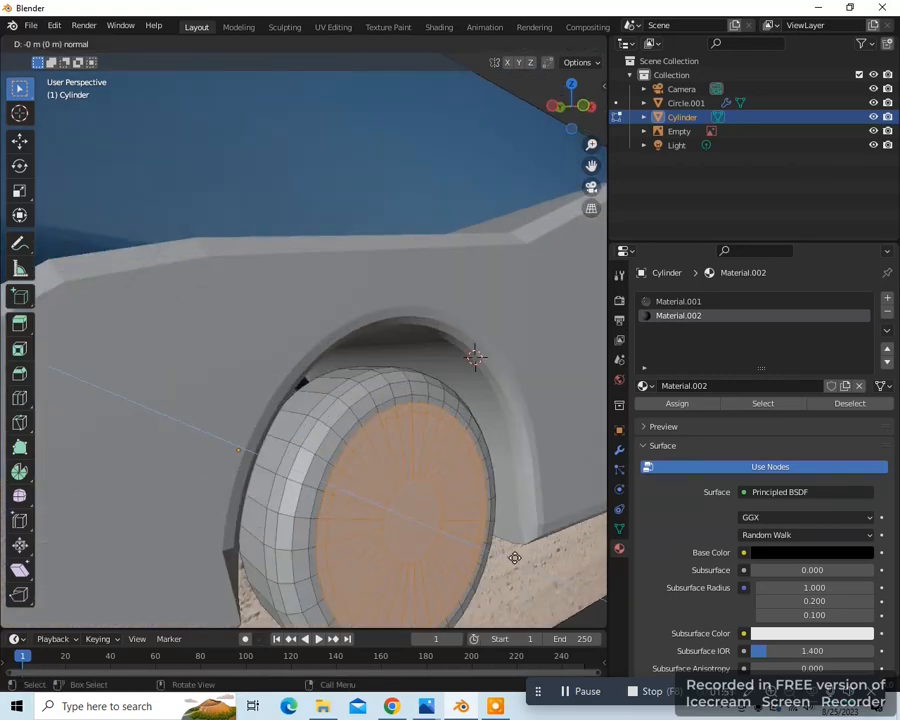
{"action": "key", "text": "y"}
{"action": "left_click", "coordinate": [506, 554]}
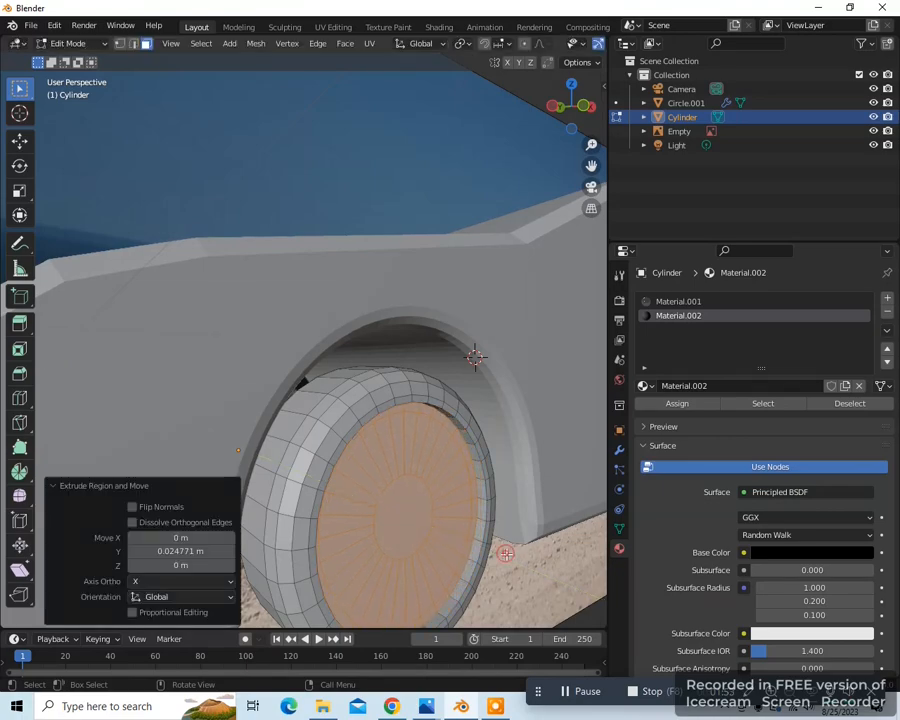
Move the wheel's central hub face about 0.04 m along Y into the wheel, then return to the front view.
{"action": "key", "text": "i"}
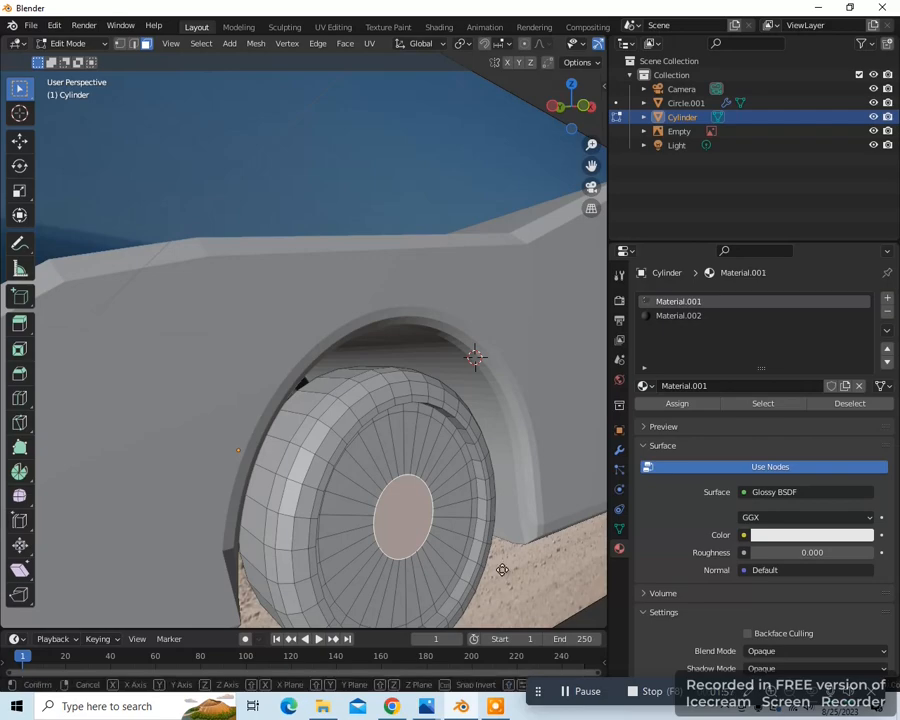
{"action": "key", "text": "e"}
{"action": "key", "text": "y"}
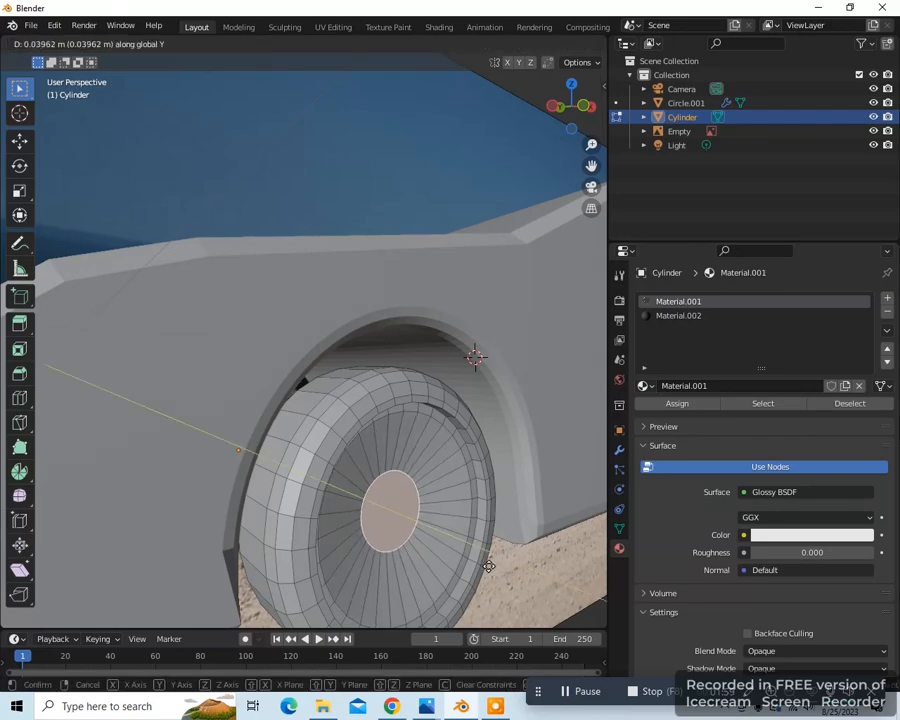
{"action": "left_click", "coordinate": [488, 566]}
{"action": "key", "text": "KP_1"}
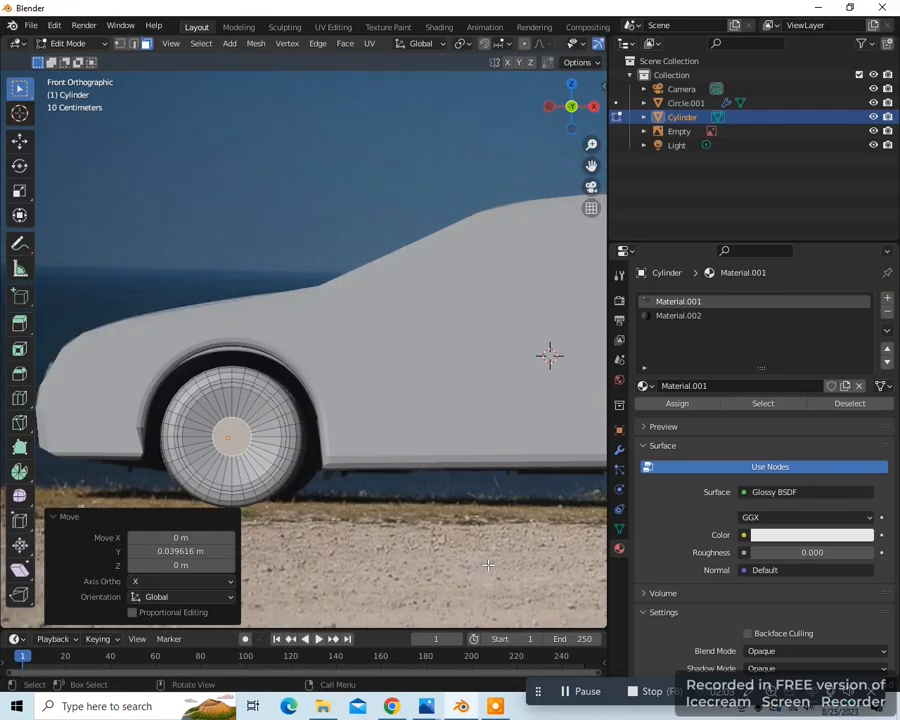
{"action": "key", "text": "KP_Decimal"}
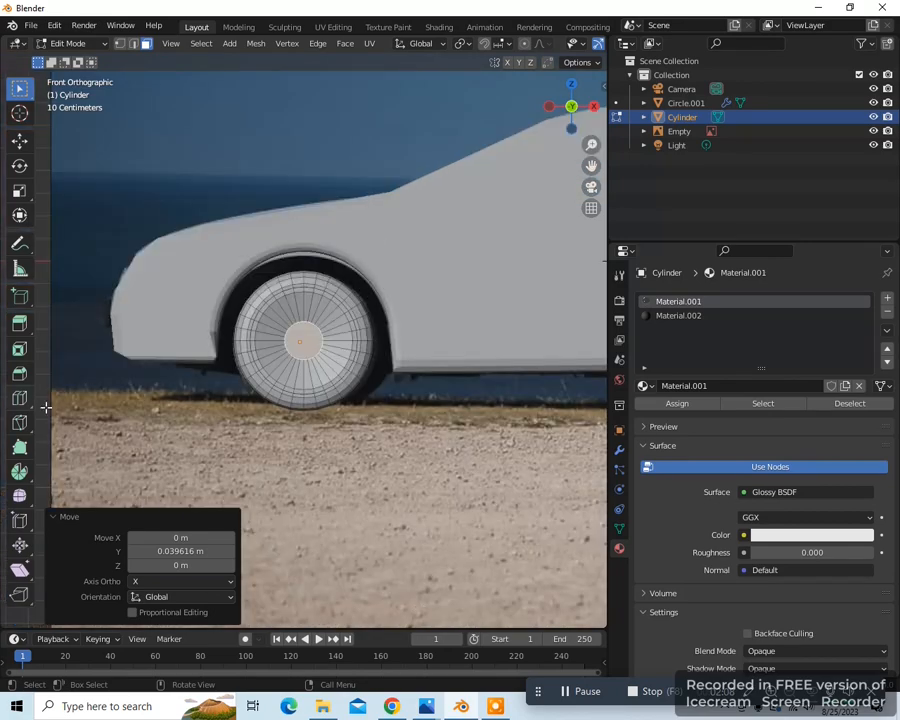
Delete eight pairs of adjacent wedge faces around the rim, leaving spokes between the openings, and return to Object Mode.
{"action": "scroll", "coordinate": [94, 406], "scroll_direction": "down", "scroll_amount": 3}
{"action": "left_click", "coordinate": [92, 387]}
{"action": "scroll", "coordinate": [92, 387], "scroll_direction": "up", "scroll_amount": 4}
{"action": "scroll", "coordinate": [323, 405], "scroll_direction": "up", "scroll_amount": 6}
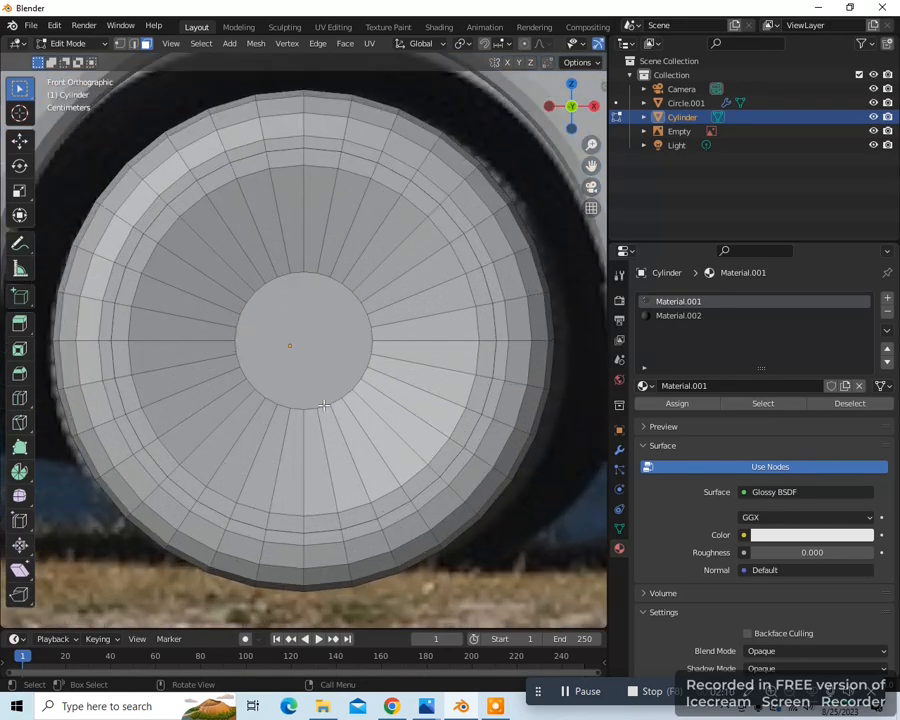
{"action": "key", "text": "c"}
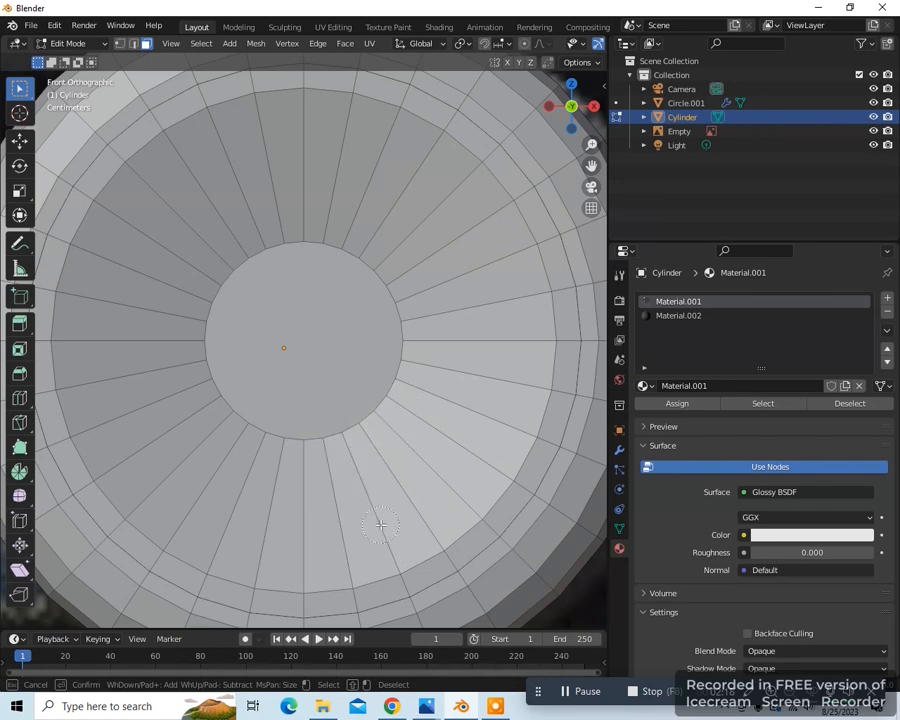
{"action": "left_click", "coordinate": [380, 525]}
{"action": "mouse_move", "coordinate": [398, 151]}
{"action": "left_mouse_down"}
{"action": "mouse_move", "coordinate": [121, 267]}
{"action": "mouse_move", "coordinate": [235, 509]}
{"action": "left_mouse_up"}
{"action": "right_click", "coordinate": [235, 509]}
{"action": "scroll", "coordinate": [359, 450], "scroll_direction": "down", "scroll_amount": 2}
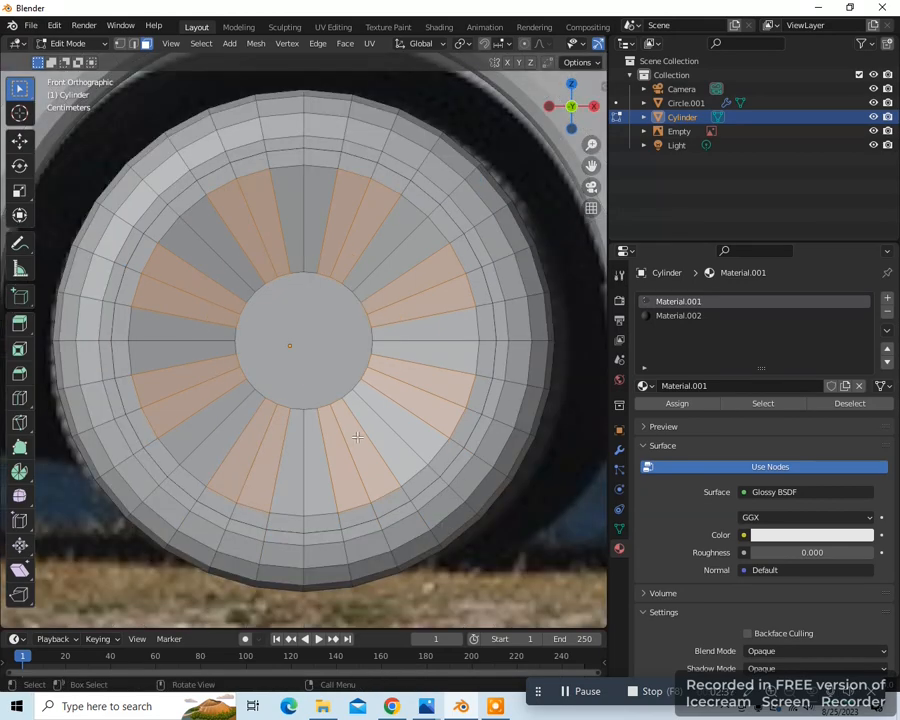
{"action": "key", "text": "x"}
{"action": "left_click", "coordinate": [356, 466]}
{"action": "middle_click_drag", "start_coordinate": [356, 466], "coordinate": [383, 458]}
{"action": "key", "text": "Tab"}
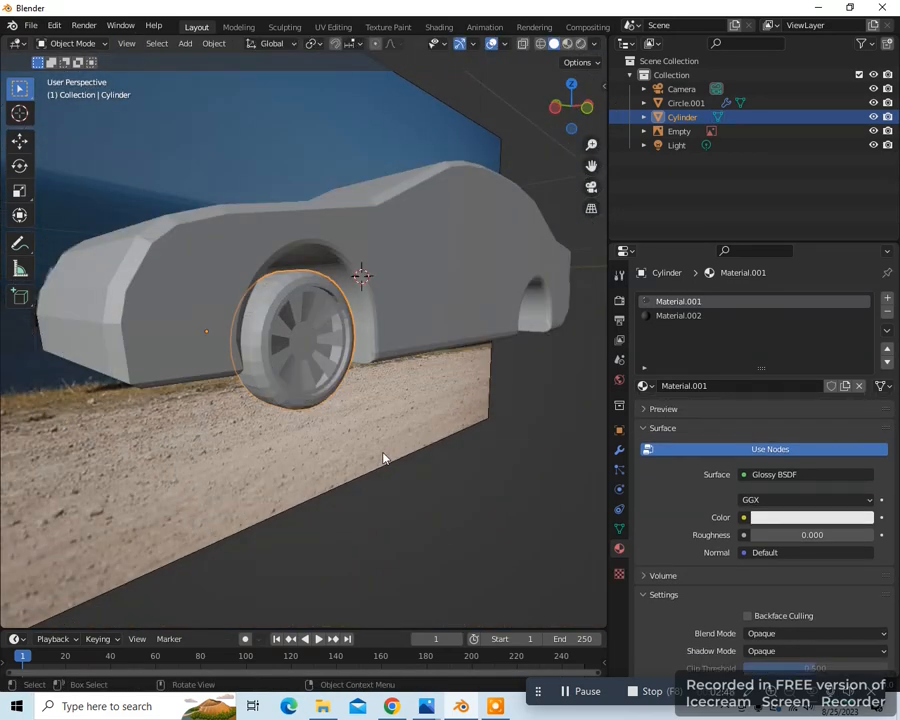
Duplicate the front wheel and move the copy about 2.608 m along X into the rear wheel arch.
{"action": "key", "text": "KP_1"}
{"action": "scroll", "coordinate": [383, 456], "scroll_direction": "down", "scroll_amount": 3}
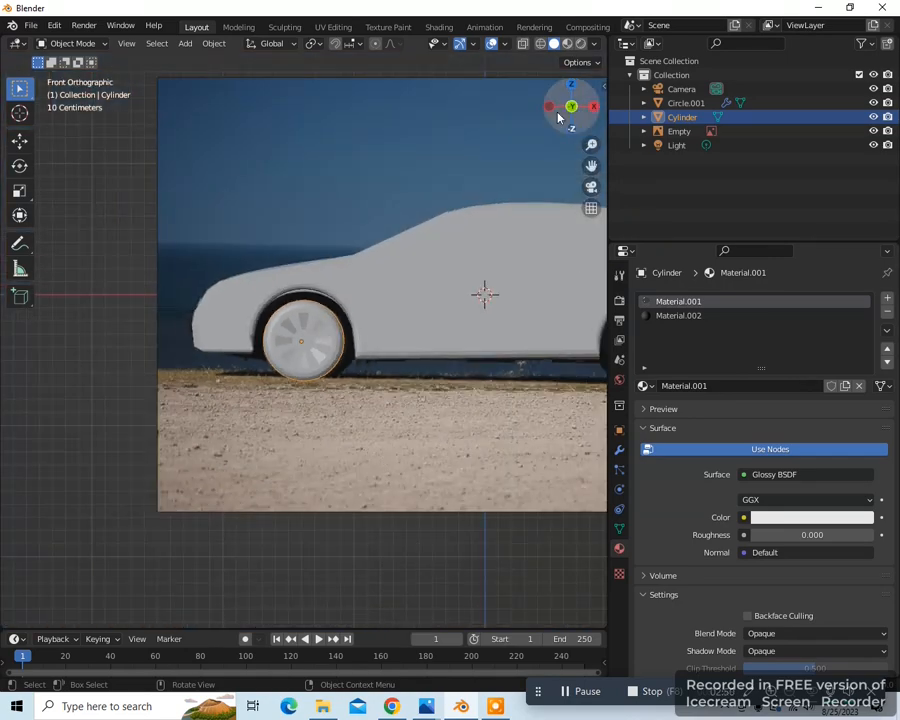
{"action": "left_click_drag", "start_coordinate": [591, 165], "coordinate": [342, 428]}
{"action": "key", "text": "shift+d"}
{"action": "key", "text": "x"}
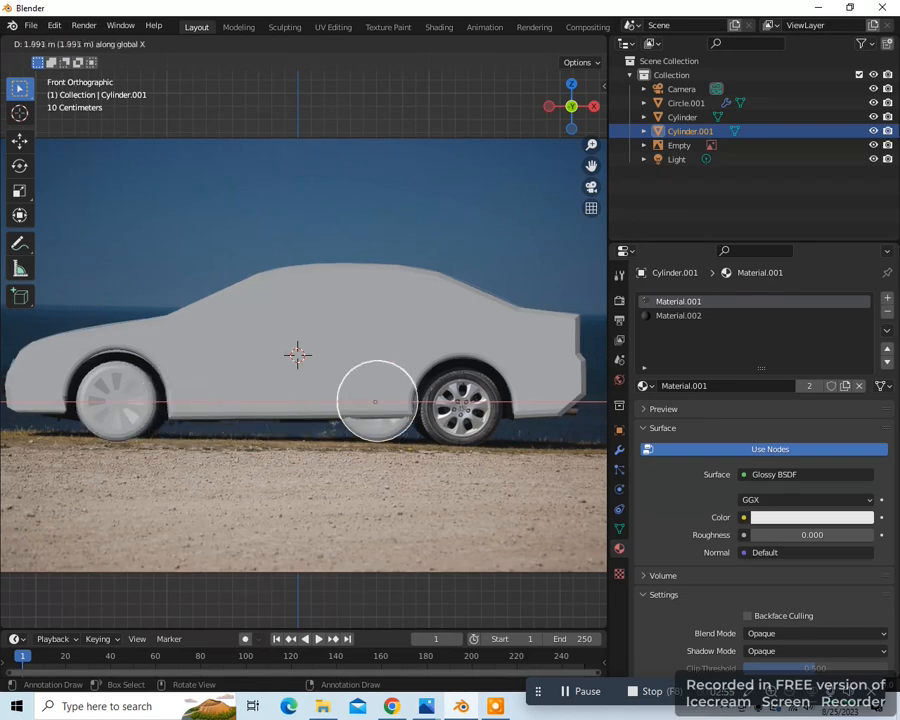
{"action": "left_click", "coordinate": [80, 424]}
{"action": "scroll", "coordinate": [418, 484], "scroll_direction": "down", "scroll_amount": 2}
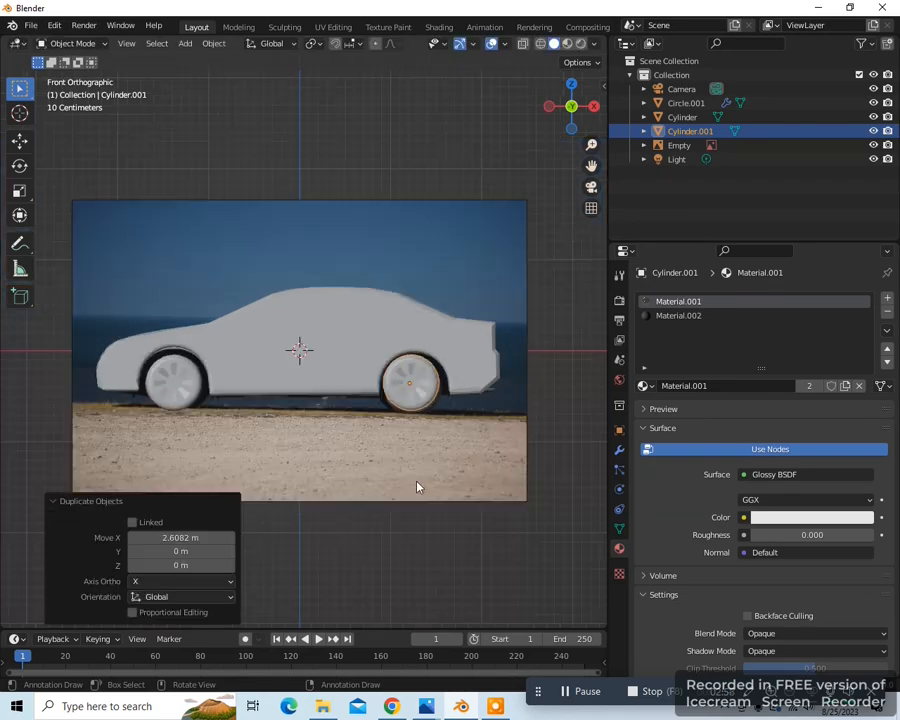
Join the front and rear wheels into one object and hide the reference image.
{"action": "middle_click_drag", "start_coordinate": [418, 484], "coordinate": [273, 449]}
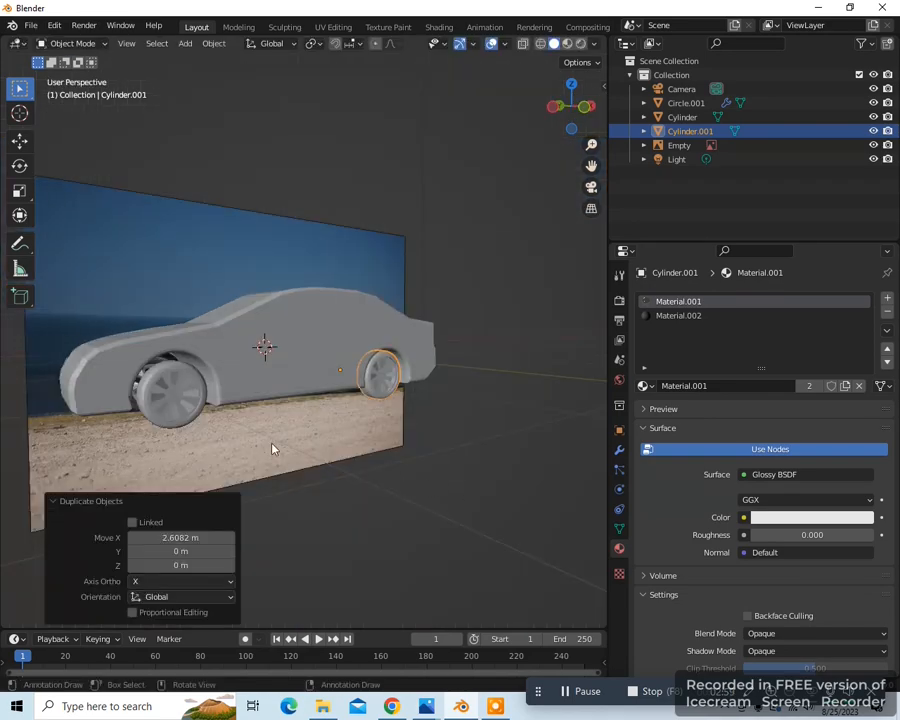
{"action": "left_click", "coordinate": [193, 422], "text": "shift"}
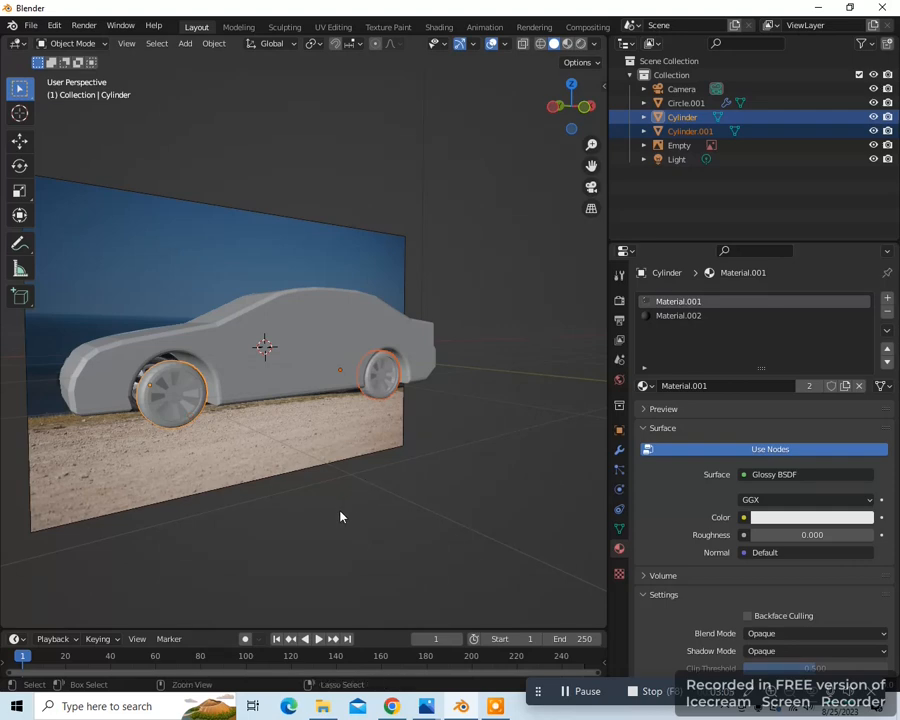
{"action": "key", "text": "ctrl+j"}
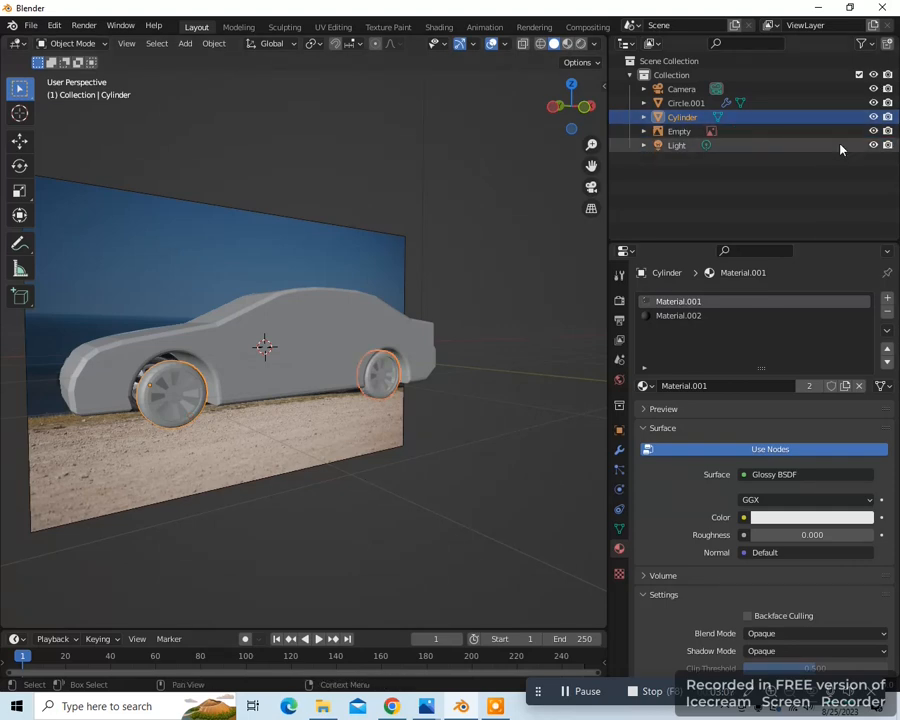
{"action": "left_click", "coordinate": [873, 131]}
{"action": "middle_click_drag", "start_coordinate": [250, 496], "coordinate": [289, 501]}
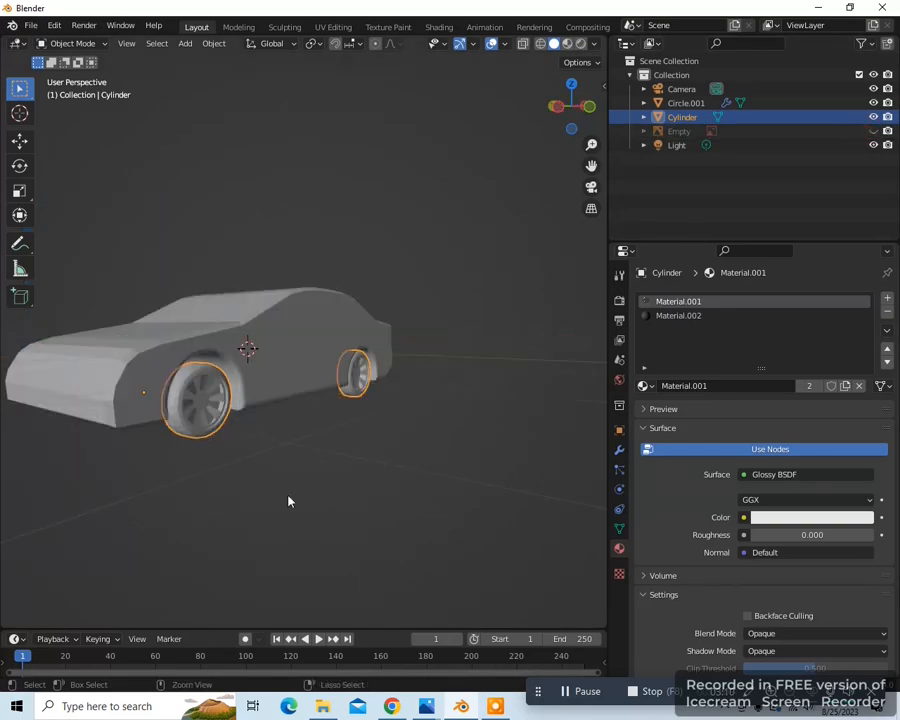
Add a Mirror modifier to the joined wheels, using only the Y axis and the car body Circle.001 as mirror object.
{"action": "key", "text": "ctrl+KP_3"}
{"action": "left_click_drag", "start_coordinate": [607, 446], "coordinate": [511, 446]}
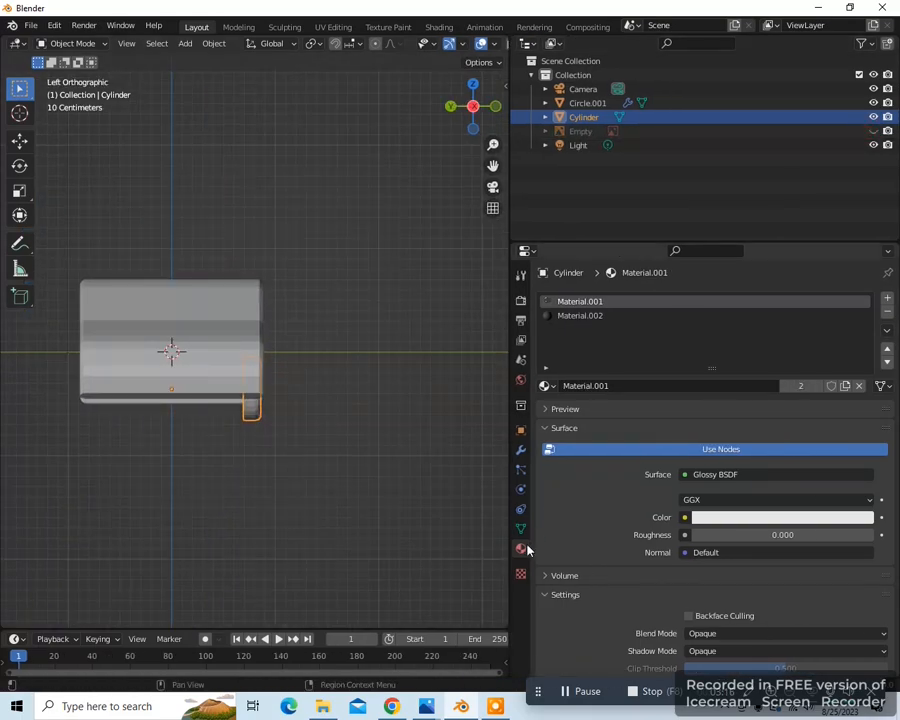
{"action": "left_click", "coordinate": [520, 450]}
{"action": "left_click", "coordinate": [641, 300]}
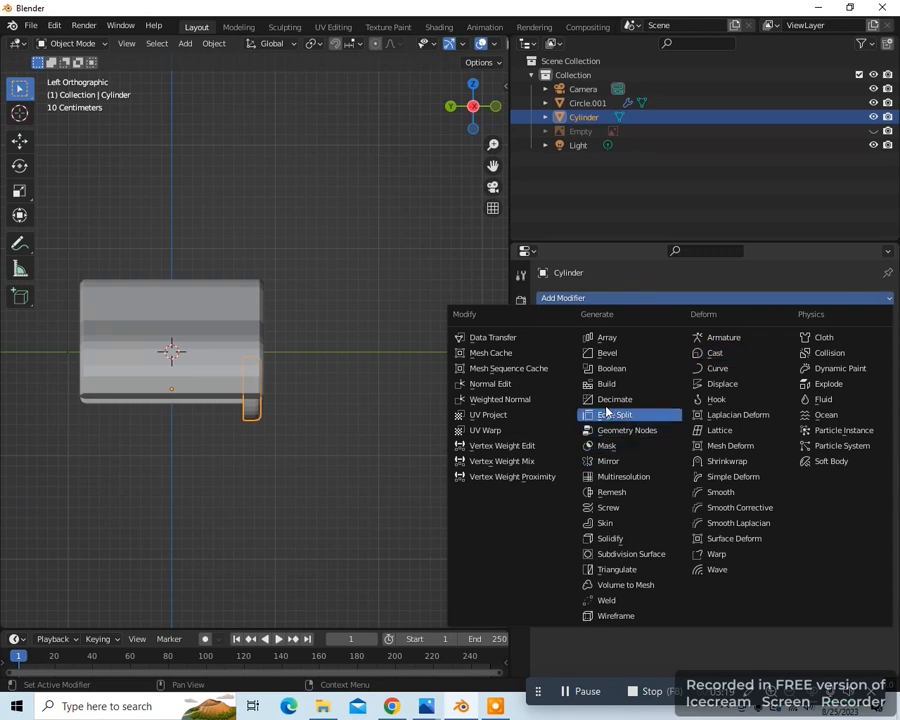
{"action": "left_click", "coordinate": [604, 458]}
{"action": "left_click", "coordinate": [711, 344]}
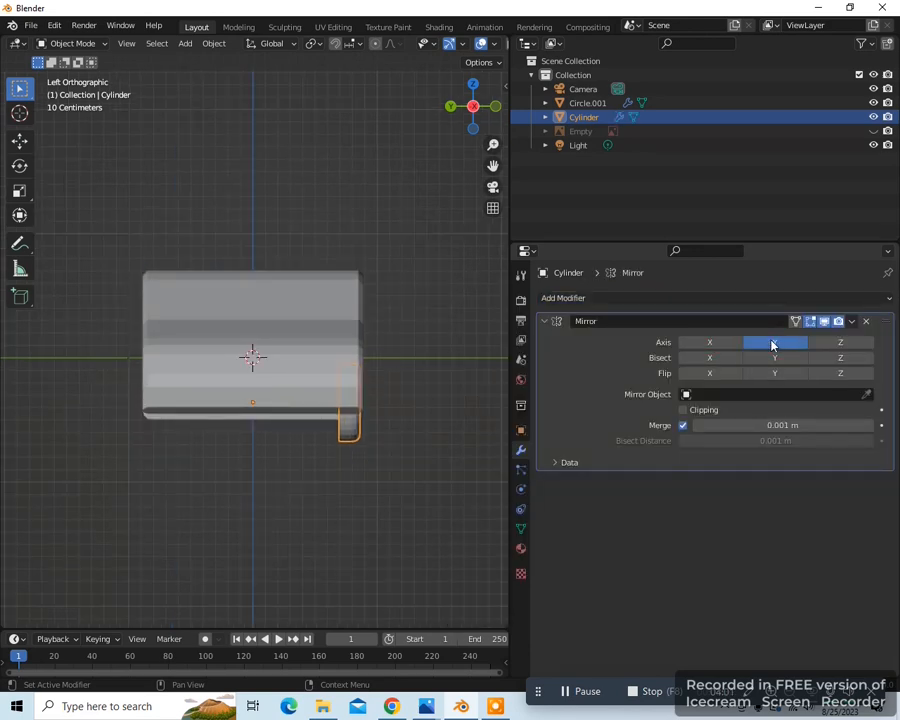
{"action": "left_click", "coordinate": [866, 394]}
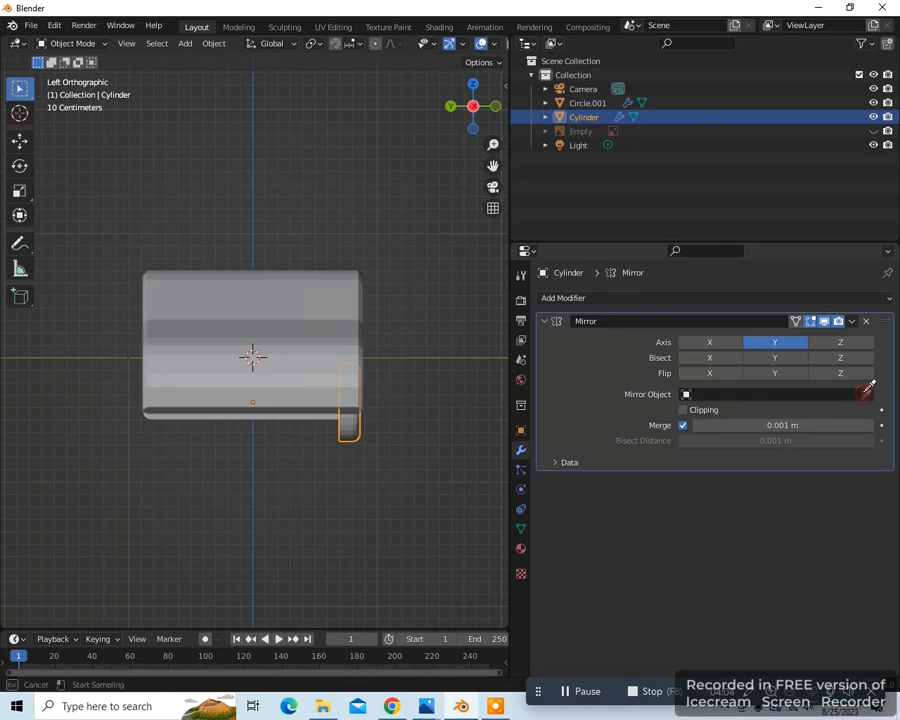
{"action": "left_click", "coordinate": [317, 384]}
{"action": "middle_click_drag", "start_coordinate": [317, 398], "coordinate": [193, 460]}
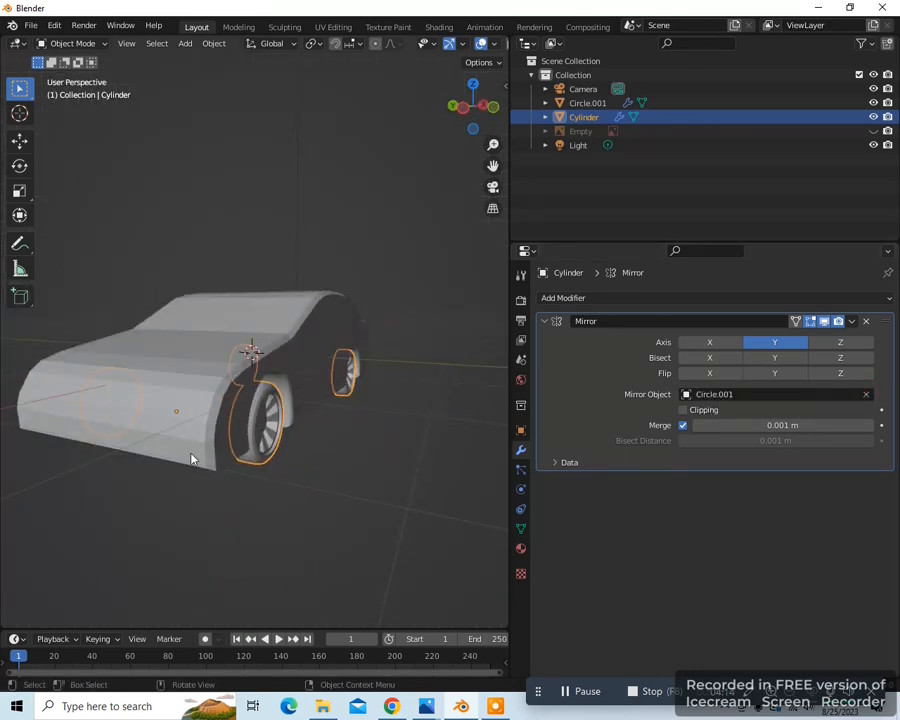
In Material Preview shading, edit the car body and knife-cut a line across the nose, rising from the lower centre to the outer edge.
{"action": "key", "text": "z"}
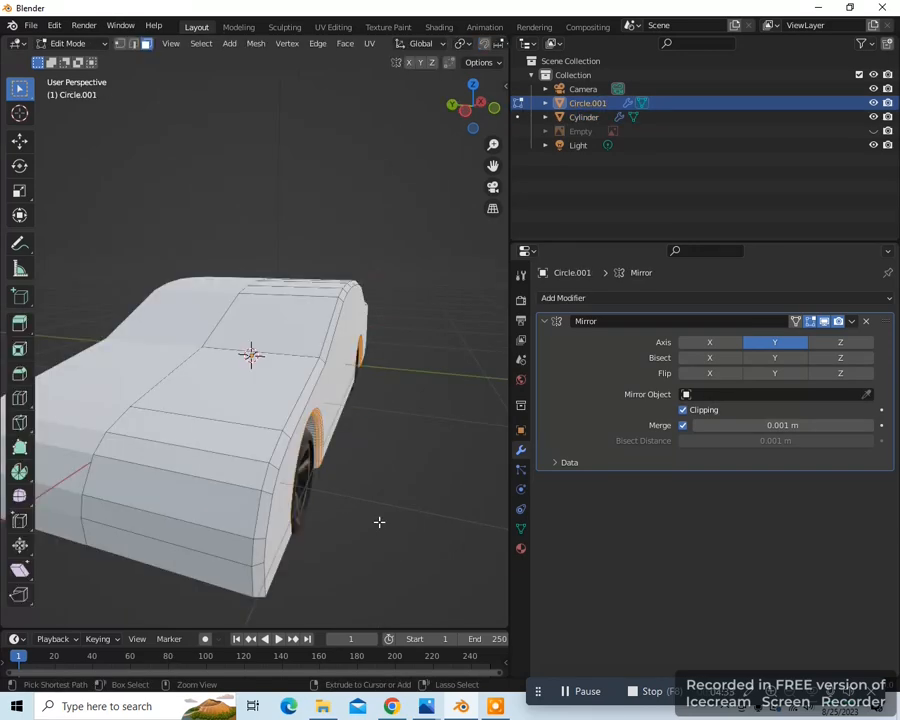
{"action": "key", "text": "ctrl+KP_3"}
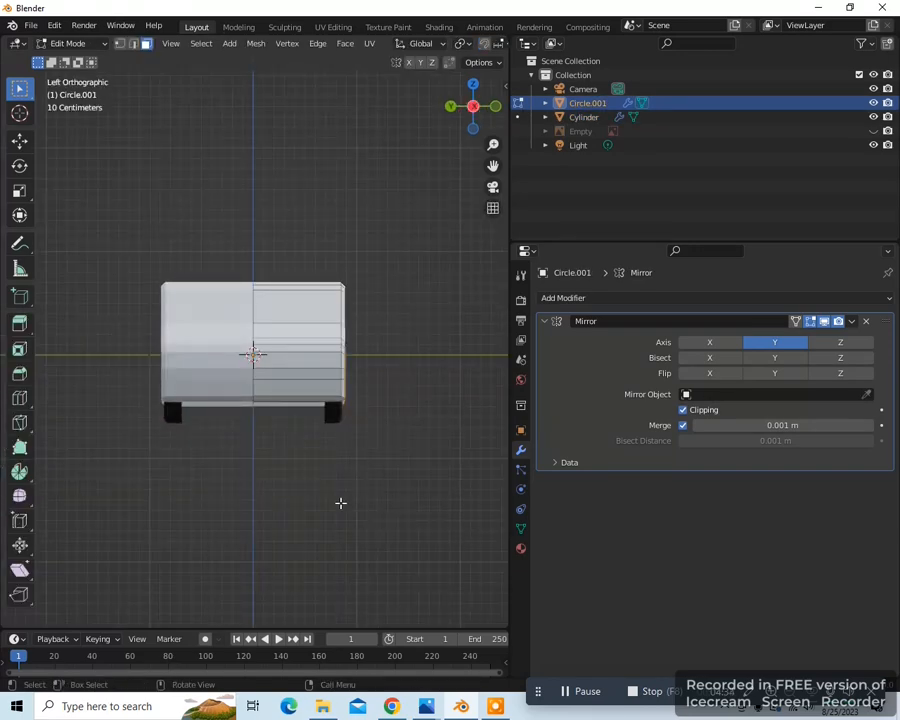
{"action": "scroll", "coordinate": [341, 502], "scroll_direction": "up", "scroll_amount": 5}
{"action": "left_click_drag", "start_coordinate": [493, 166], "coordinate": [460, 166]}
{"action": "scroll", "coordinate": [256, 419], "scroll_direction": "up", "scroll_amount": 1}
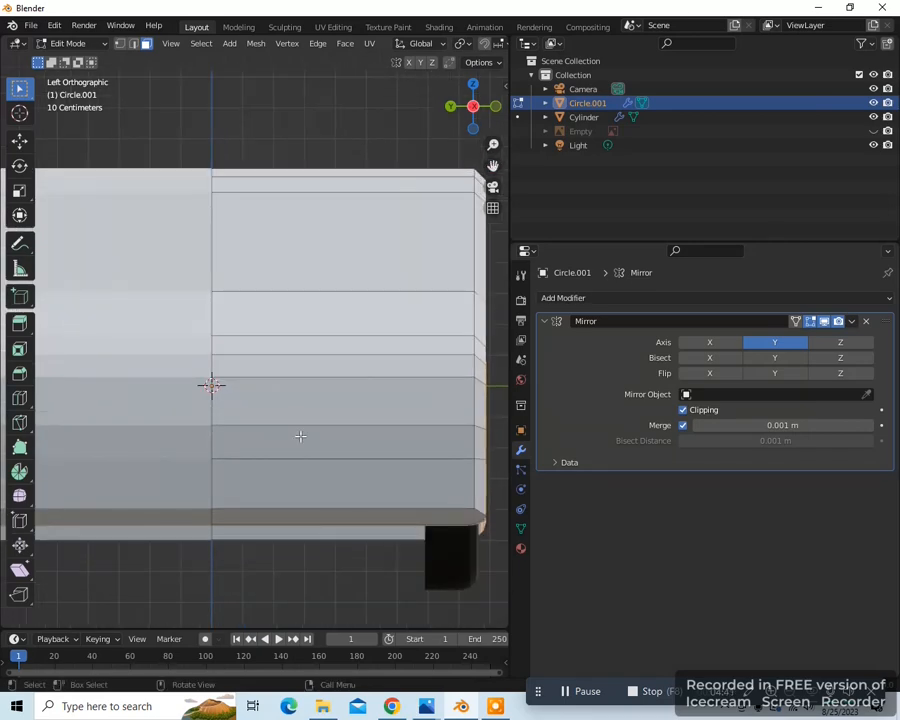
{"action": "key", "text": "k"}
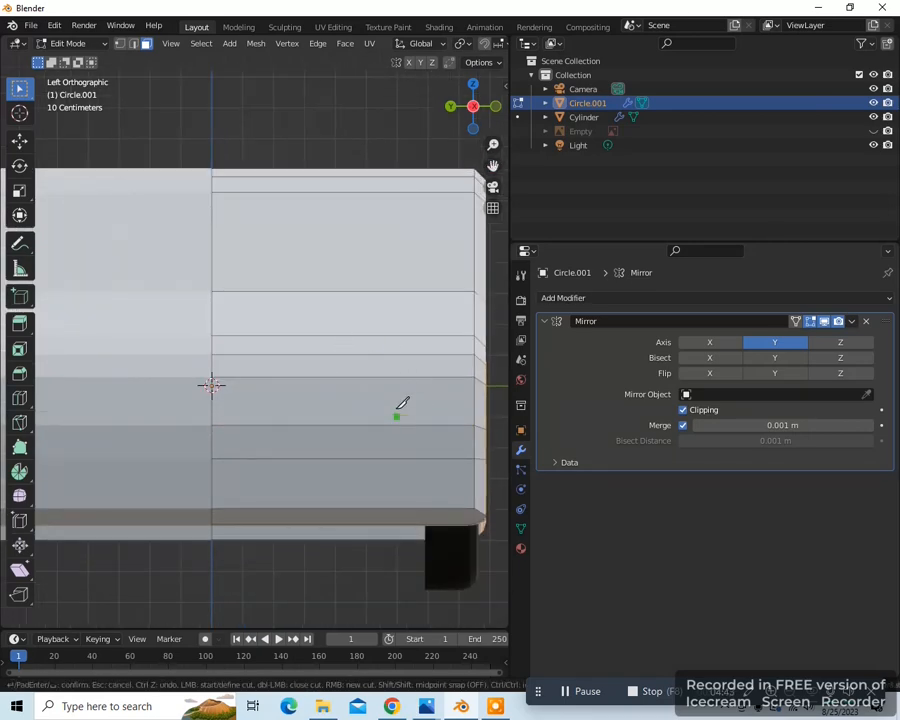
{"action": "left_click", "coordinate": [211, 458]}
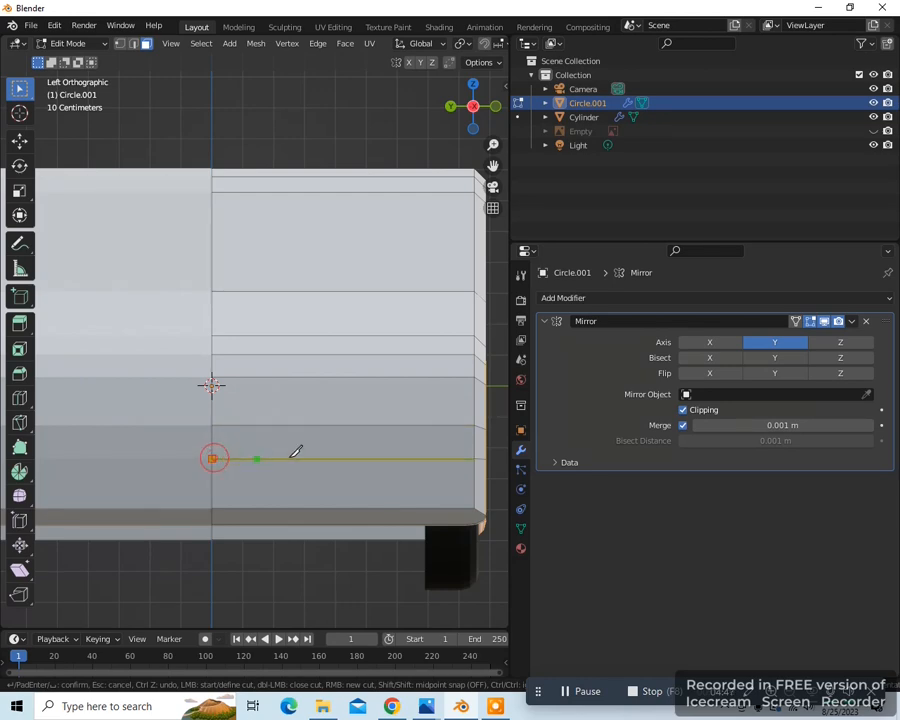
{"action": "left_click", "coordinate": [474, 407]}
{"action": "key", "text": "Return"}
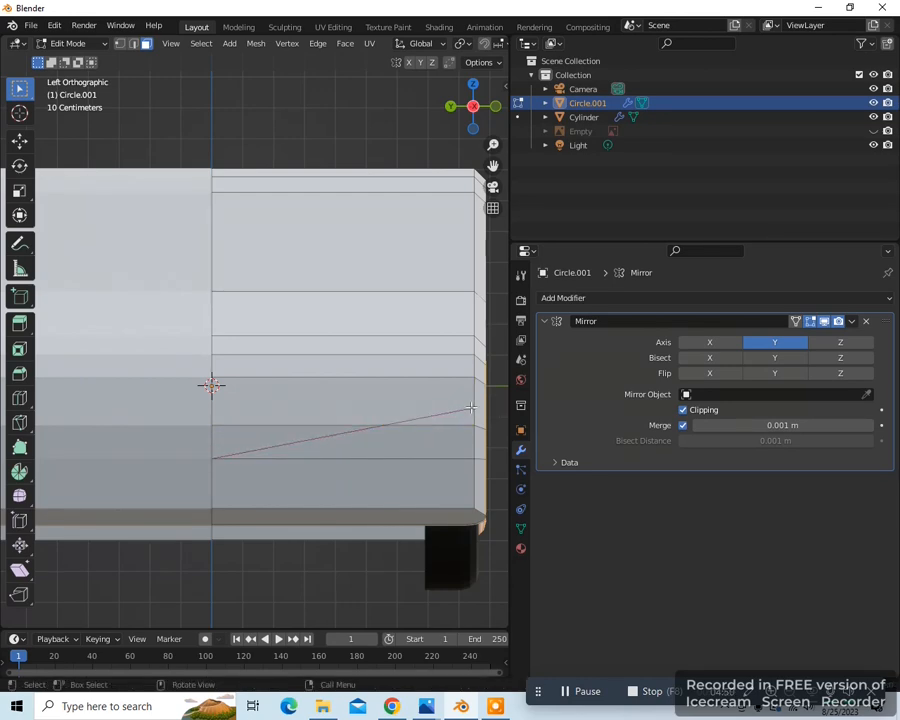
Knife-cut an upper line from the nose's centre to its outer edge and a short slanted line connecting it to the lower cut.
{"action": "key", "text": "k"}
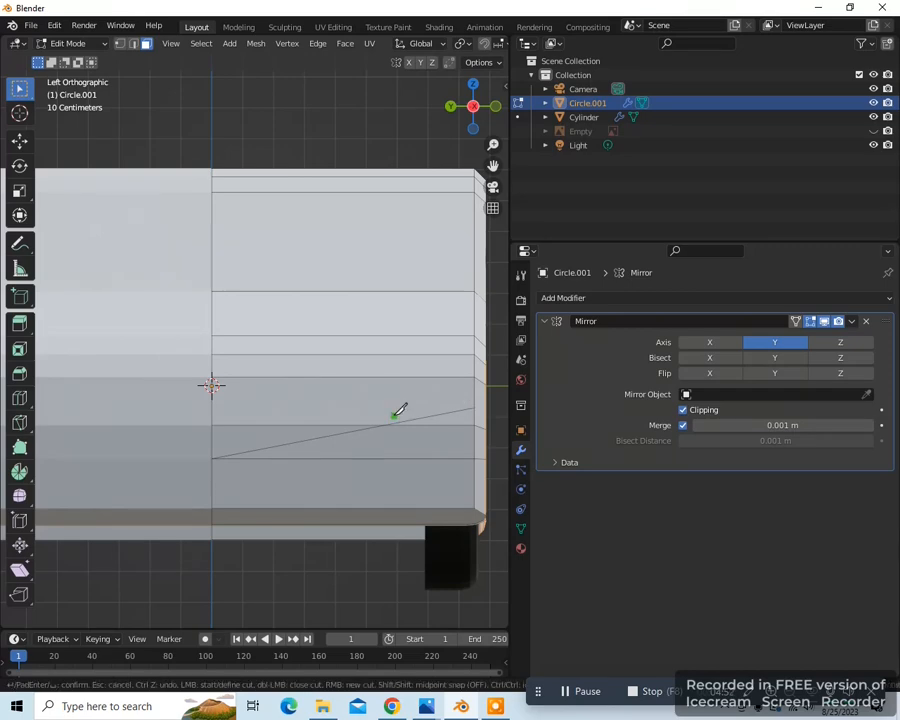
{"action": "left_click", "coordinate": [211, 385]}
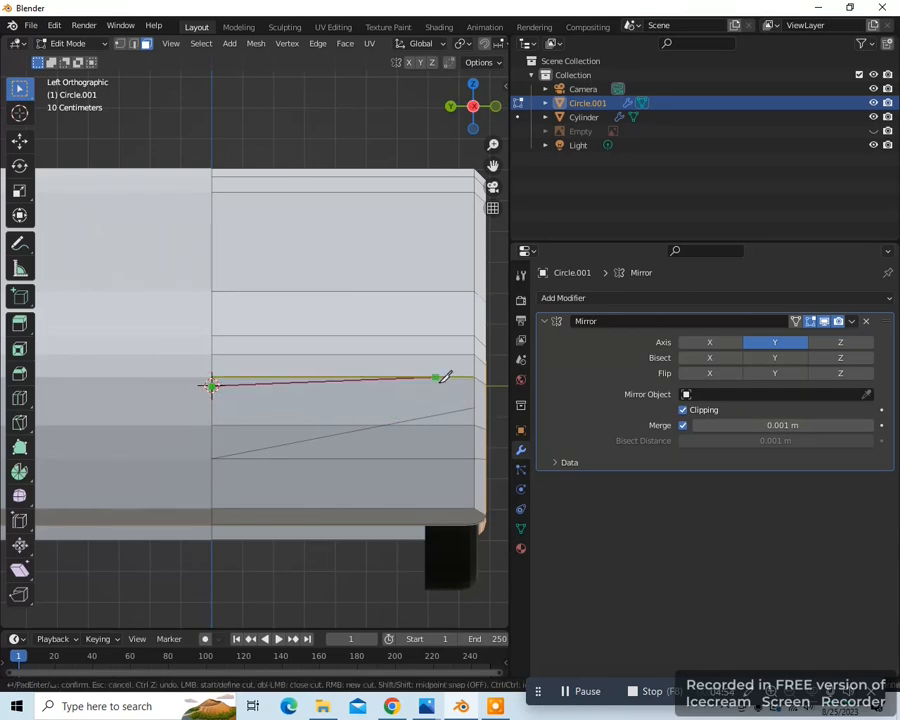
{"action": "left_click", "coordinate": [474, 376]}
{"action": "key", "text": "Return"}
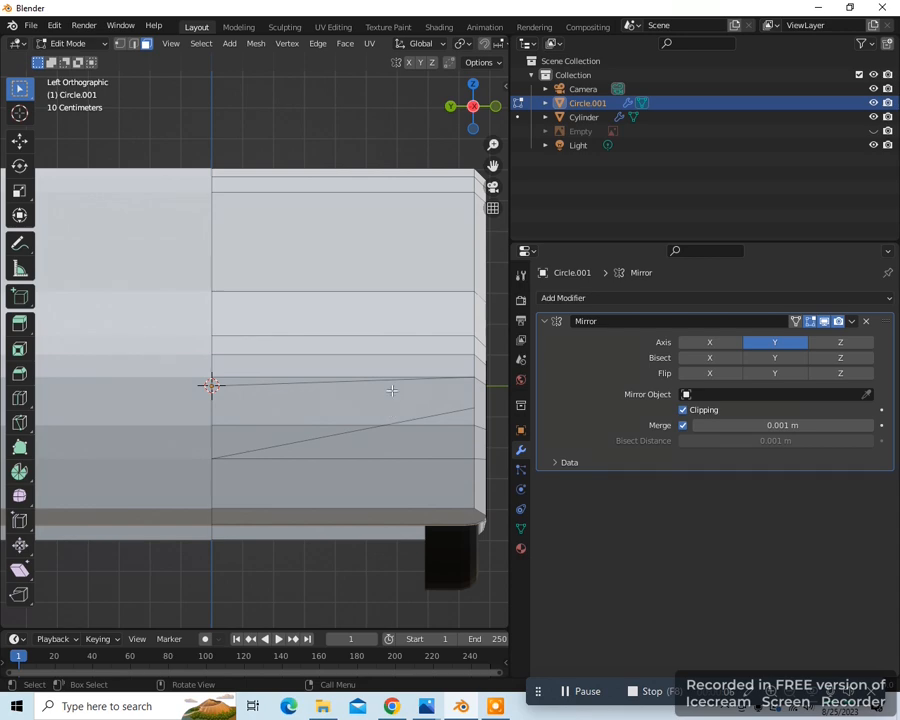
{"action": "key", "text": "k"}
{"action": "left_click", "coordinate": [384, 425]}
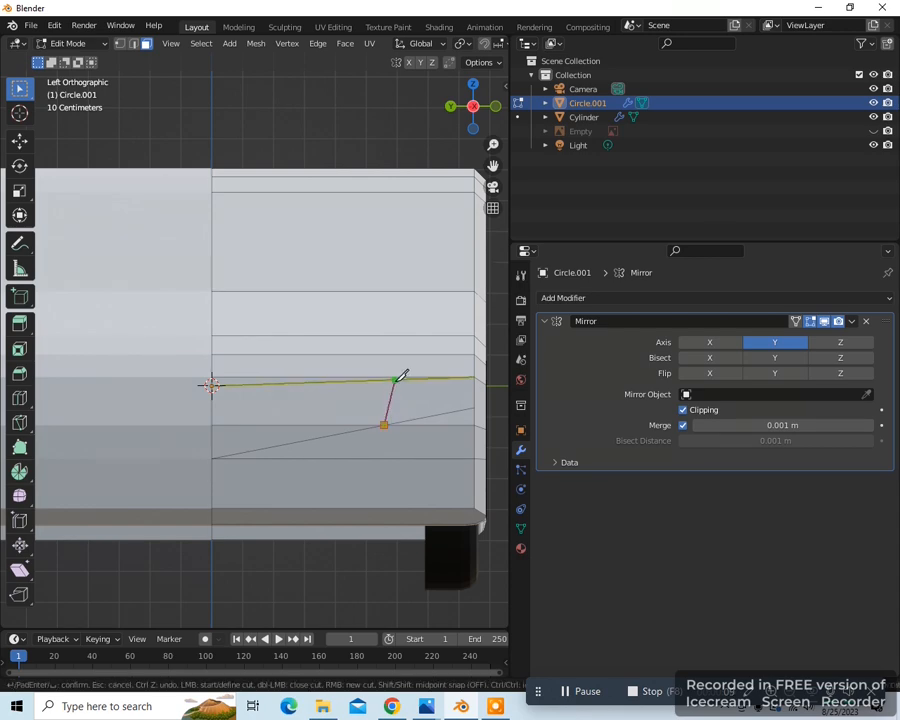
{"action": "left_click", "coordinate": [397, 378]}
{"action": "key", "text": "Return"}
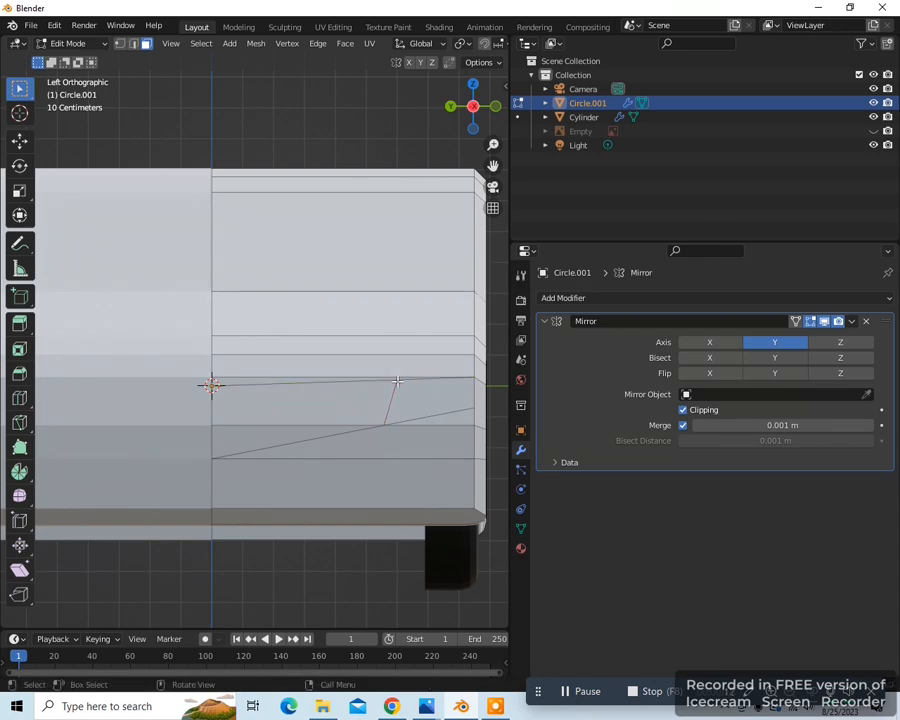
Knife-cut an inner outline parallel to the grille's lower, slanted and upper edges, starting and ending on the centre line.
{"action": "key", "text": "k"}
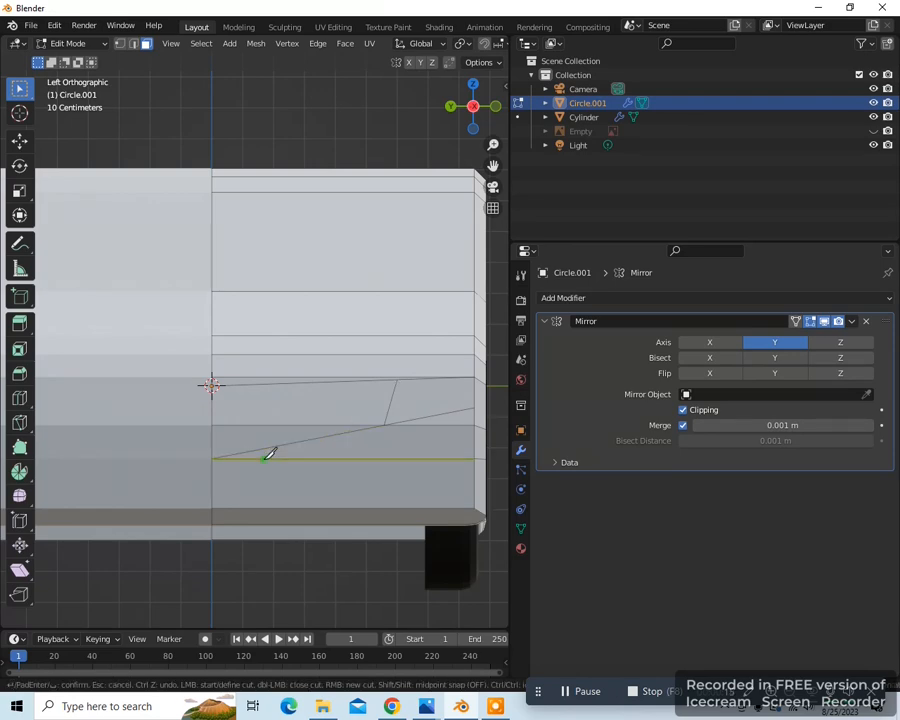
{"action": "left_click", "coordinate": [212, 449]}
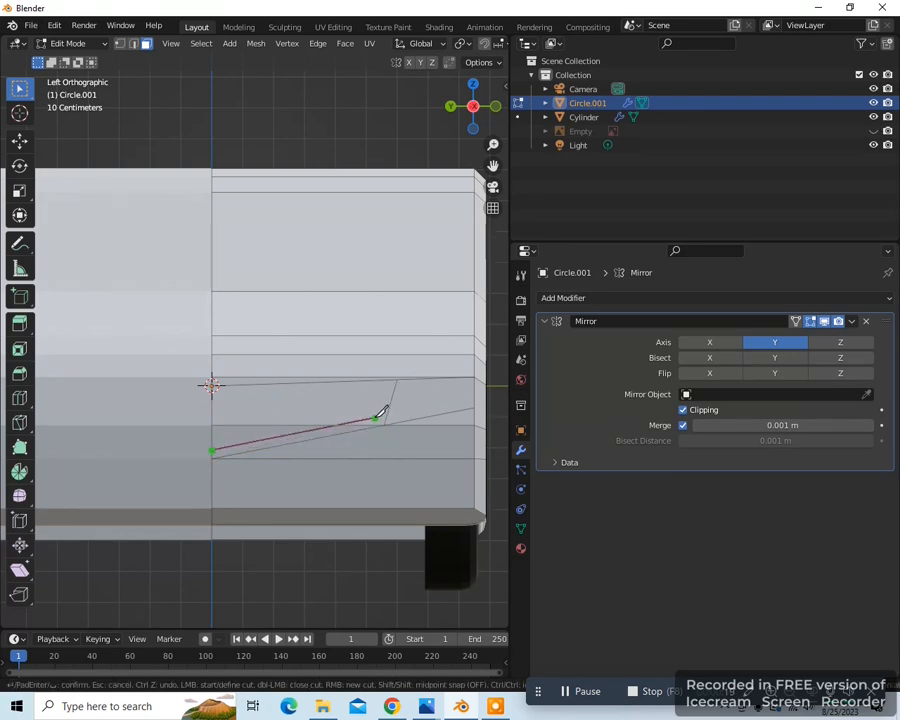
{"action": "left_click", "coordinate": [375, 418]}
{"action": "left_click", "coordinate": [385, 388]}
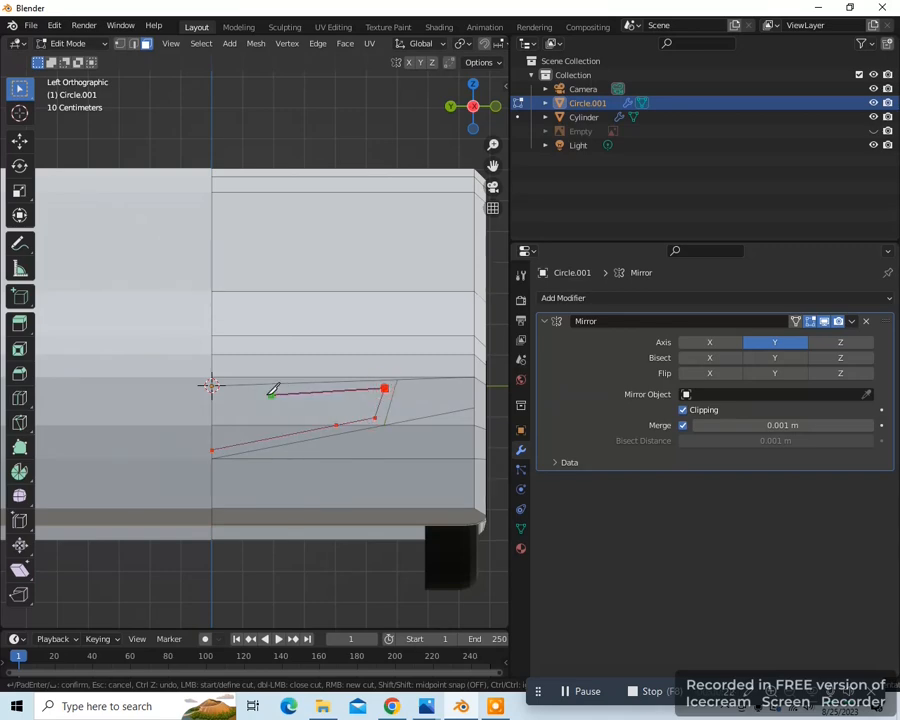
{"action": "left_click", "coordinate": [212, 393]}
{"action": "key", "text": "Return"}
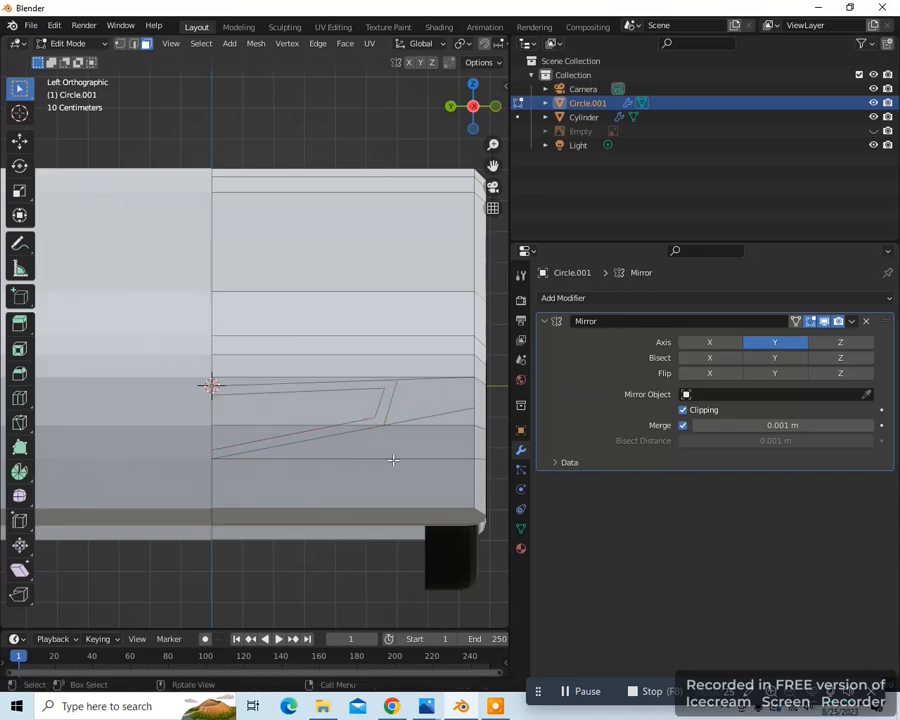
Knife-cut a slightly rising dividing line inside the grille, from the centre line to the inner outline's slanted edge.
{"action": "scroll", "coordinate": [210, 380], "scroll_direction": "up", "scroll_amount": 2}
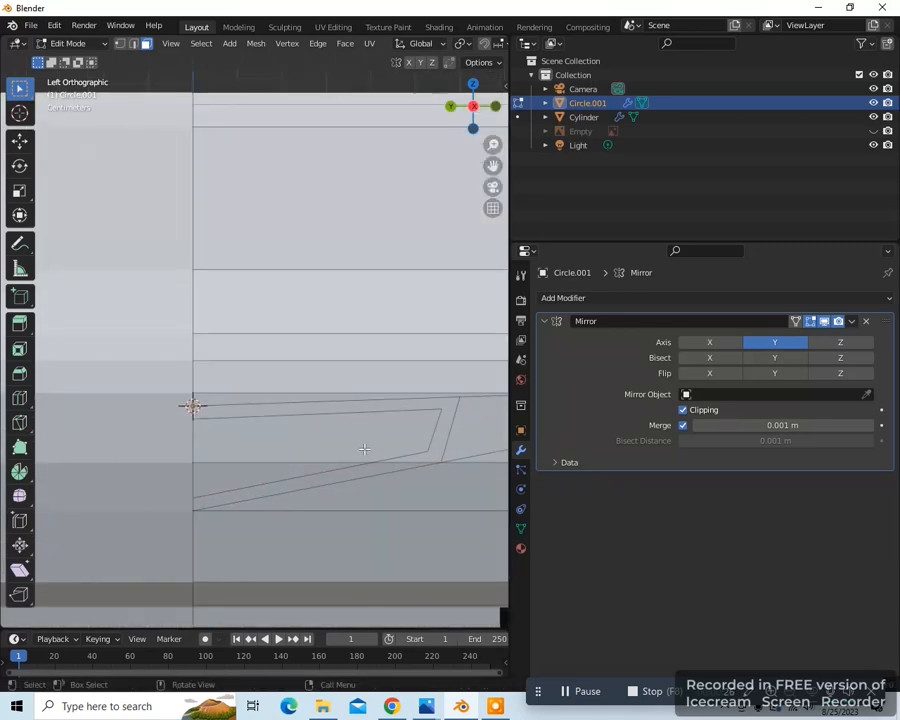
{"action": "left_click", "coordinate": [193, 450]}
{"action": "left_click", "coordinate": [434, 426]}
{"action": "key", "text": "Return"}
Knife-cut the headlight's side outline from the nose cuts around the corner onto the front fender, ahead of the wheel arch.
{"action": "mouse_move", "coordinate": [434, 426]}
{"action": "middle_mouse_down"}
{"action": "mouse_move", "coordinate": [381, 426]}
{"action": "mouse_move", "coordinate": [424, 438]}
{"action": "middle_mouse_up"}
{"action": "scroll", "coordinate": [381, 426], "scroll_direction": "down", "scroll_amount": 6}
{"action": "middle_click_drag", "start_coordinate": [160, 484], "coordinate": [267, 490], "text": "shift"}
{"action": "scroll", "coordinate": [267, 490], "scroll_direction": "up", "scroll_amount": 3}
{"action": "key", "text": "k"}
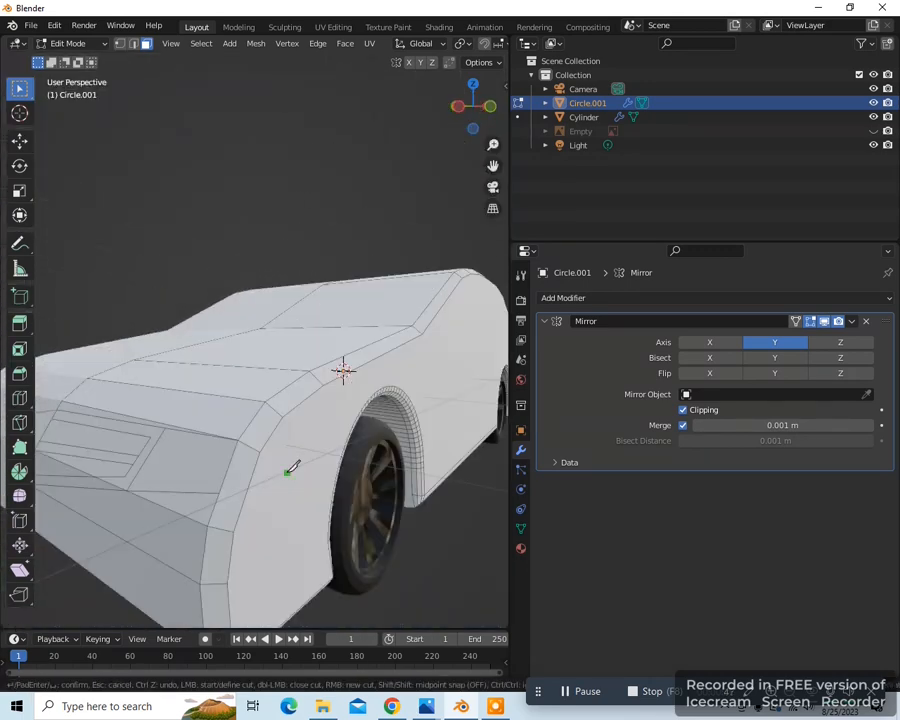
{"action": "left_click", "coordinate": [218, 492]}
{"action": "left_click", "coordinate": [302, 456]}
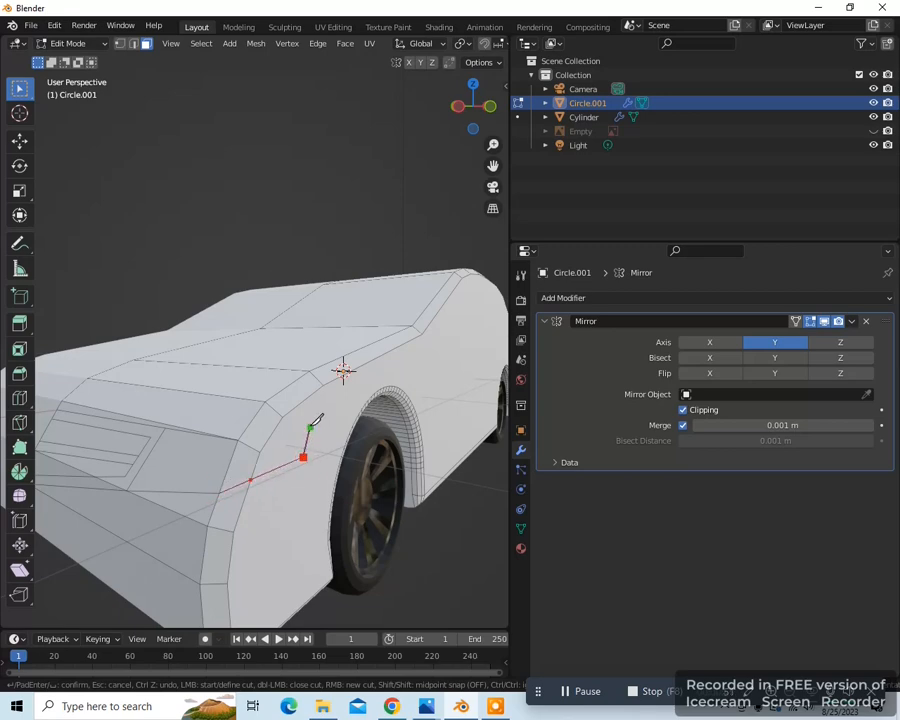
{"action": "left_click", "coordinate": [312, 419]}
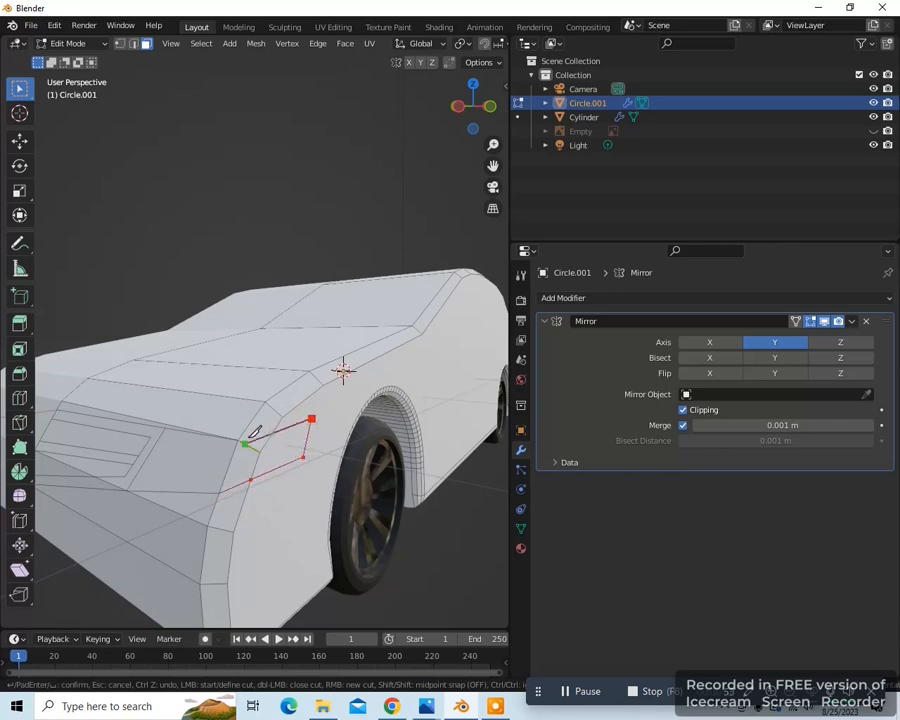
{"action": "key", "text": "Return"}
{"action": "scroll", "coordinate": [336, 515], "scroll_direction": "down", "scroll_amount": 5}
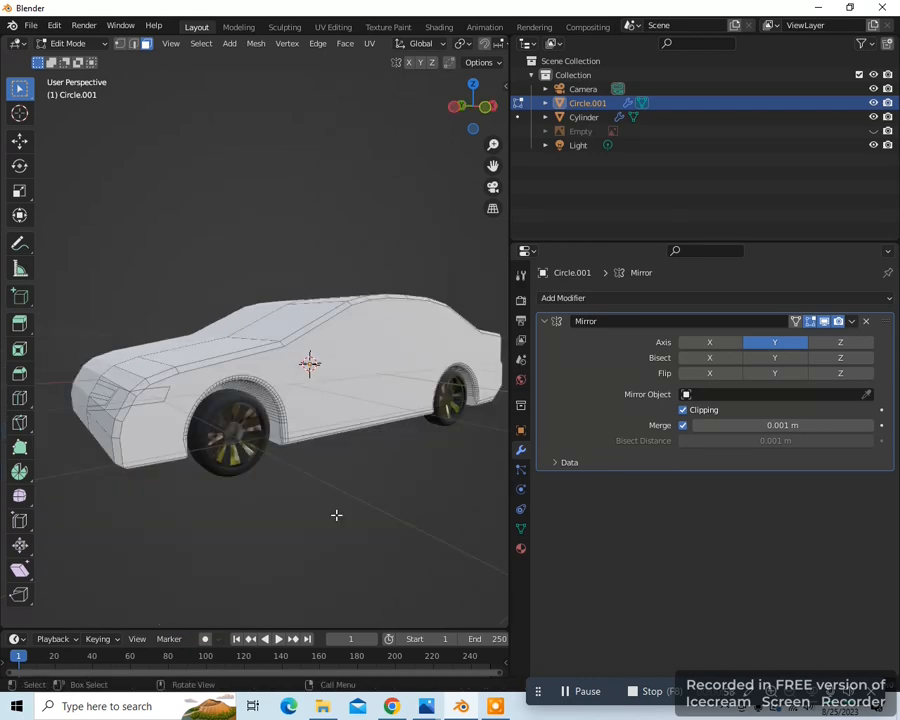
Show the car in front orthographic wireframe view and unhide the side reference photo.
{"action": "key", "text": "KP_1"}
{"action": "scroll", "coordinate": [336, 515], "scroll_direction": "up", "scroll_amount": 2}
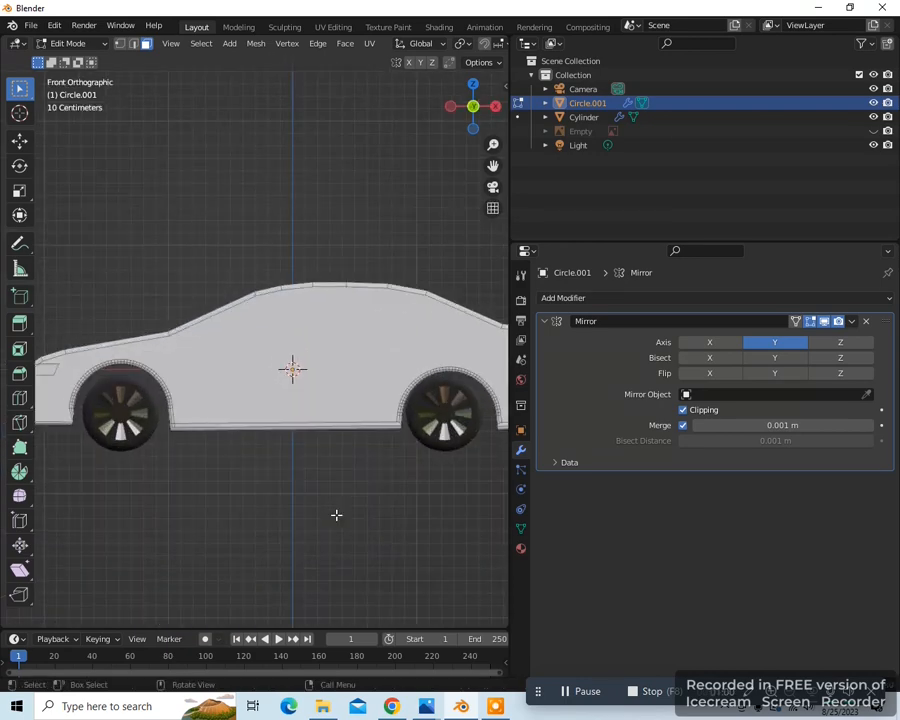
{"action": "left_click_drag", "start_coordinate": [493, 166], "coordinate": [499, 276]}
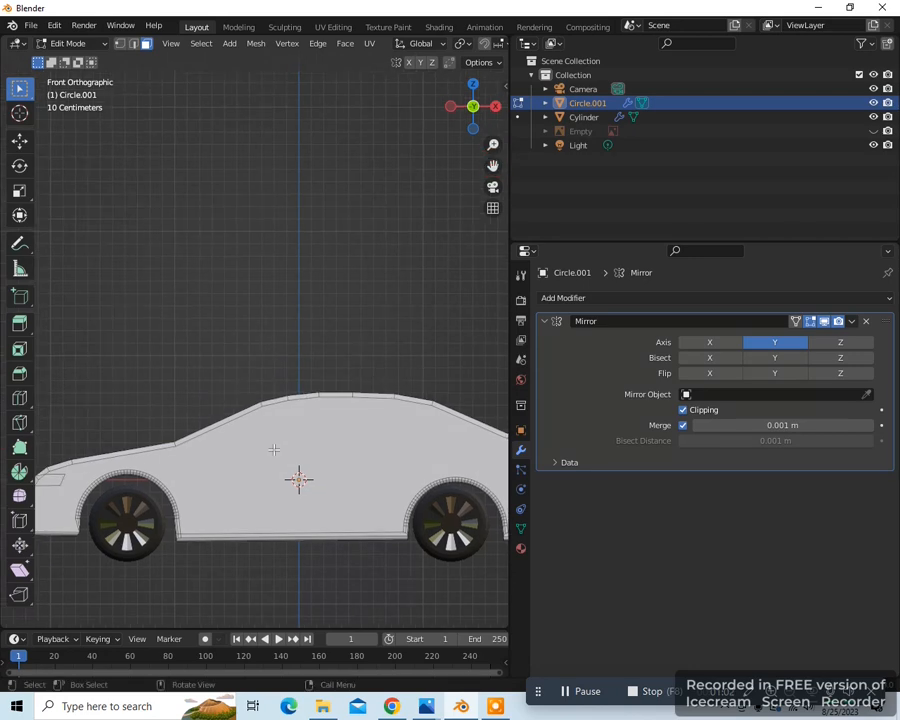
{"action": "key", "text": "z"}
{"action": "key", "text": "4"}
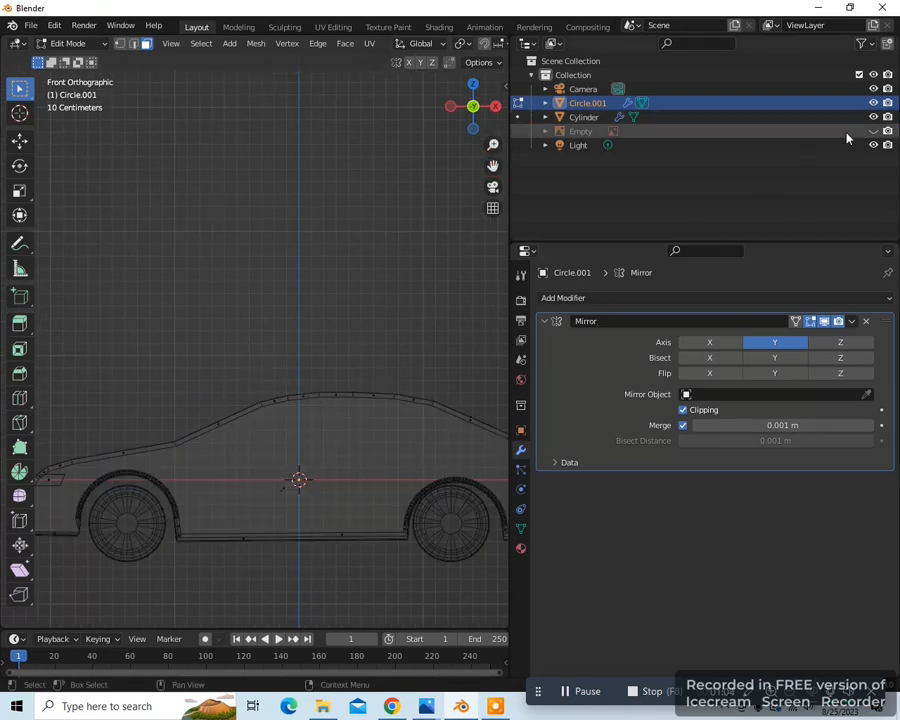
{"action": "left_click", "coordinate": [873, 131]}
Widen the 3D viewport and knife-cut the front and rear side window outlines along the reference photo, leaving the pillar between them.
{"action": "scroll", "coordinate": [279, 416], "scroll_direction": "up", "scroll_amount": 6}
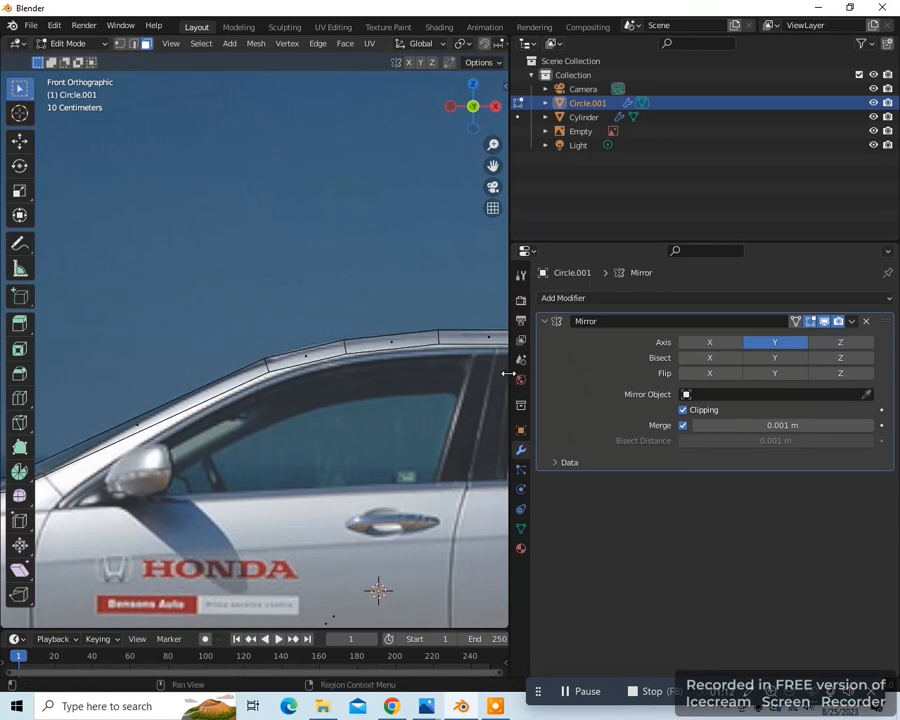
{"action": "left_click_drag", "start_coordinate": [507, 369], "coordinate": [762, 370]}
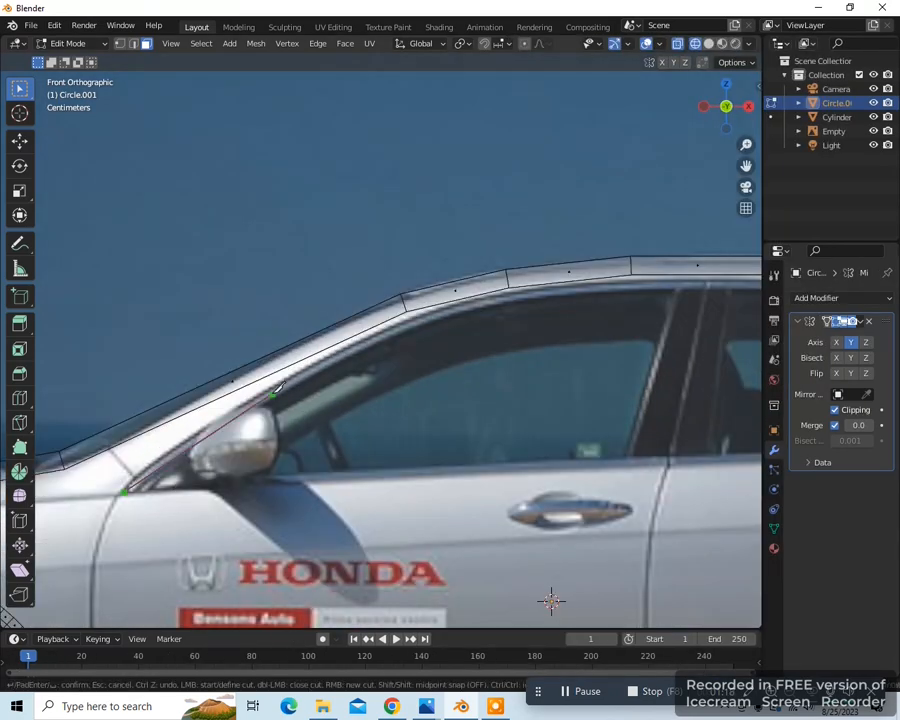
{"action": "scroll", "coordinate": [175, 488], "scroll_direction": "down", "scroll_amount": 5}
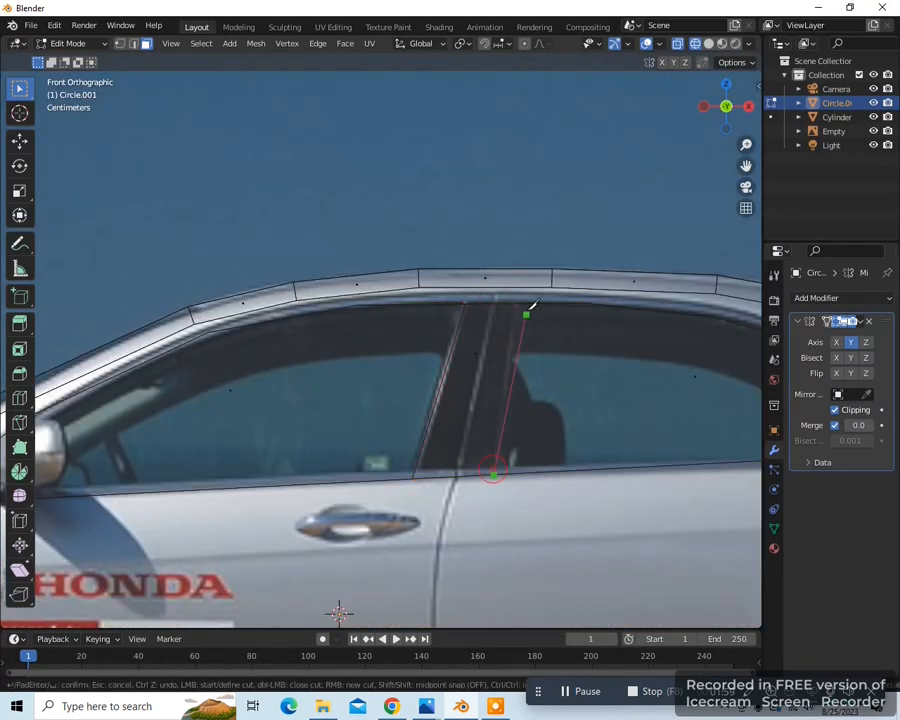
{"action": "scroll", "coordinate": [486, 418], "scroll_direction": "down", "scroll_amount": 3}
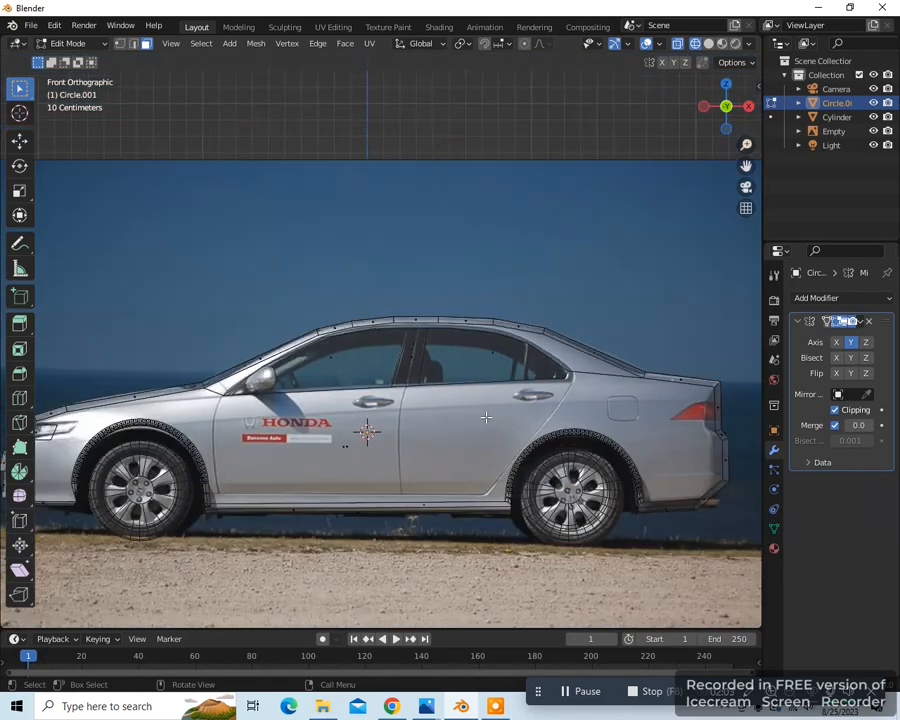
Hide the reference photo and switch the viewport to Solid shading.
{"action": "mouse_move", "coordinate": [486, 418]}
{"action": "middle_mouse_down"}
{"action": "mouse_move", "coordinate": [535, 428]}
{"action": "mouse_move", "coordinate": [559, 458]}
{"action": "middle_mouse_up"}
{"action": "key", "text": "z"}
{"action": "left_click", "coordinate": [630, 424]}
Knife-cut a short slanted line across the lower bumper face, from its bottom edge to the horizontal edge above.
{"action": "key", "text": "ctrl+KP_3"}
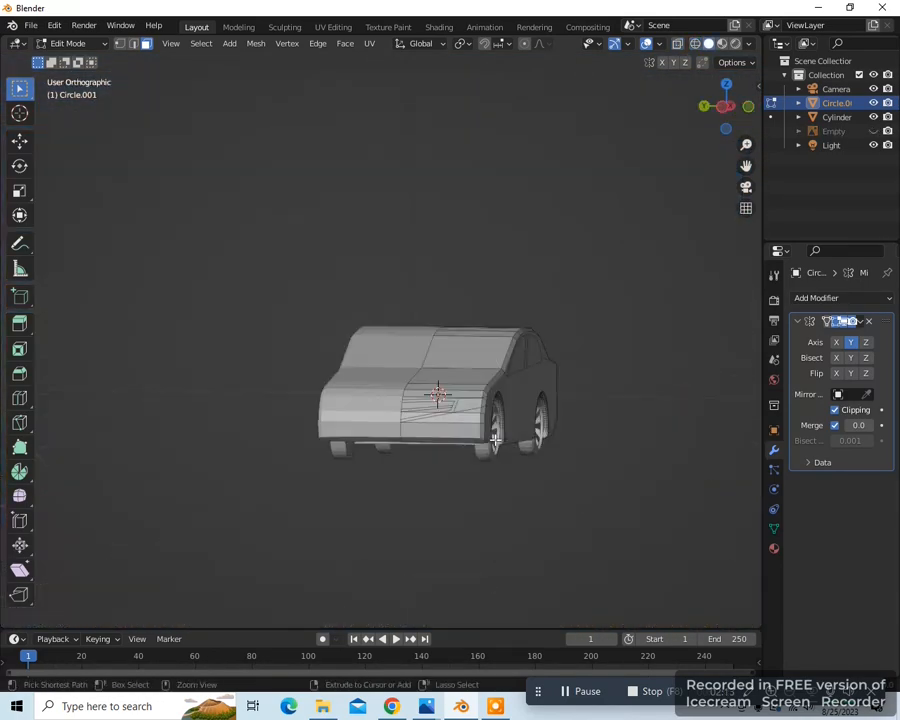
{"action": "scroll", "coordinate": [494, 439], "scroll_direction": "up", "scroll_amount": 3}
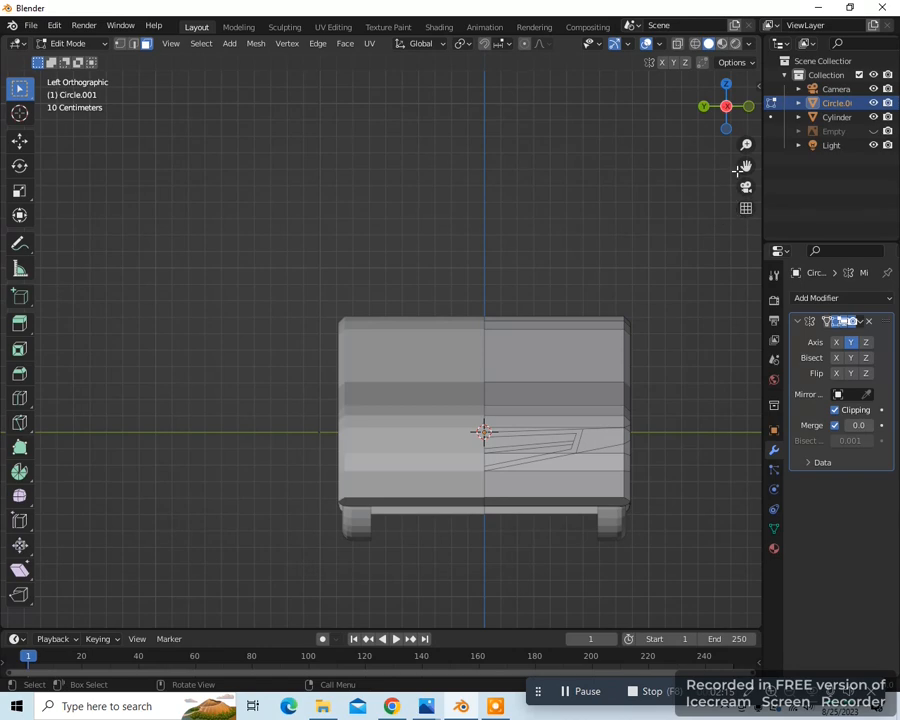
{"action": "left_click_drag", "start_coordinate": [746, 166], "coordinate": [613, 145]}
{"action": "scroll", "coordinate": [552, 480], "scroll_direction": "up", "scroll_amount": 2}
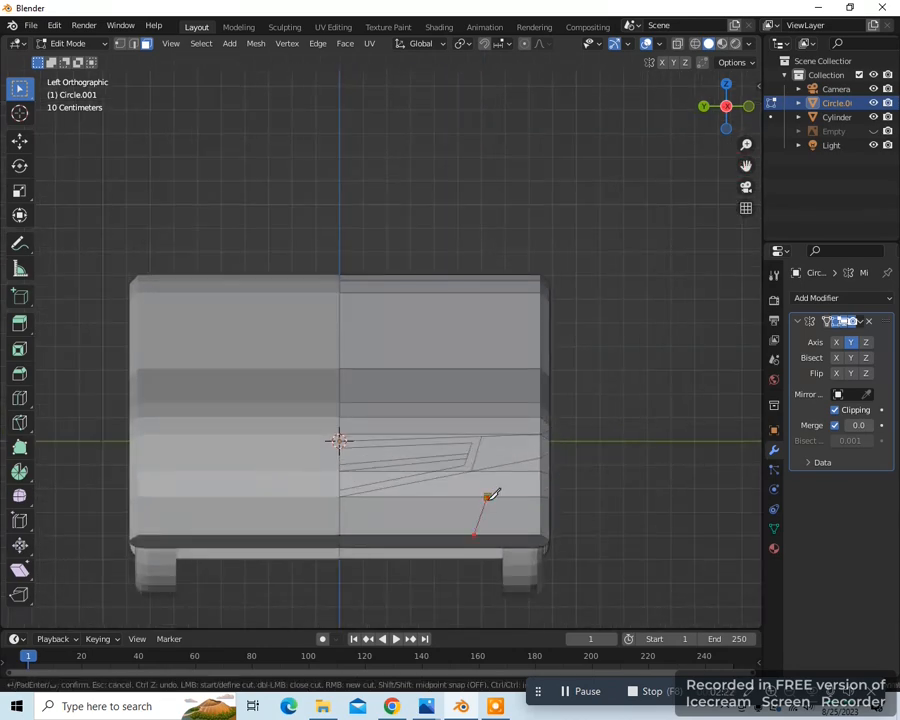
{"action": "middle_click_drag", "start_coordinate": [488, 490], "coordinate": [515, 542]}
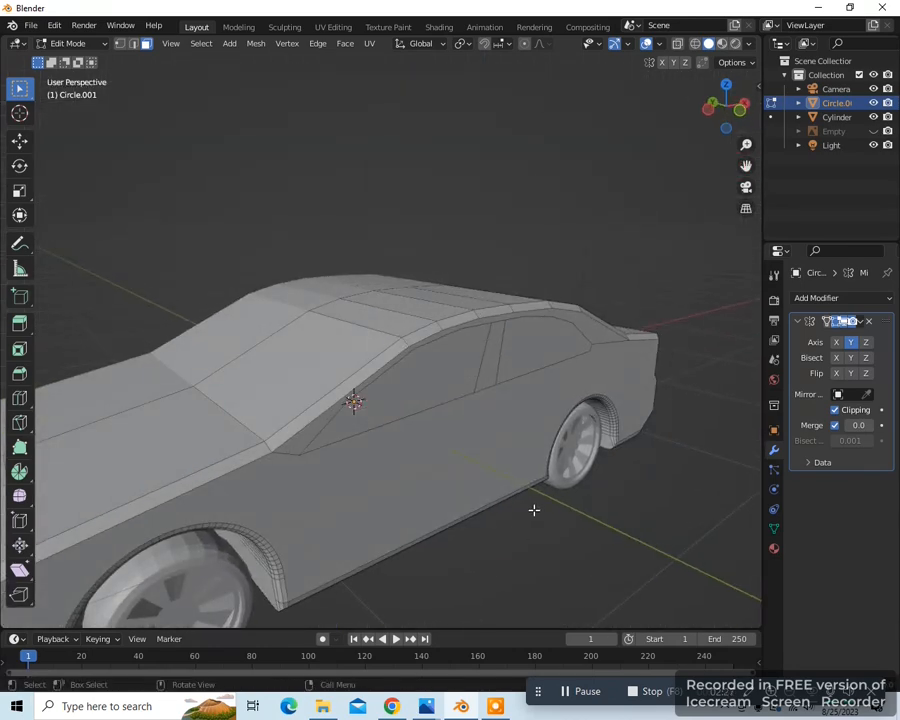
Select the windshield, side window and rear window faces and separate them into their own object.
{"action": "left_click", "coordinate": [306, 370]}
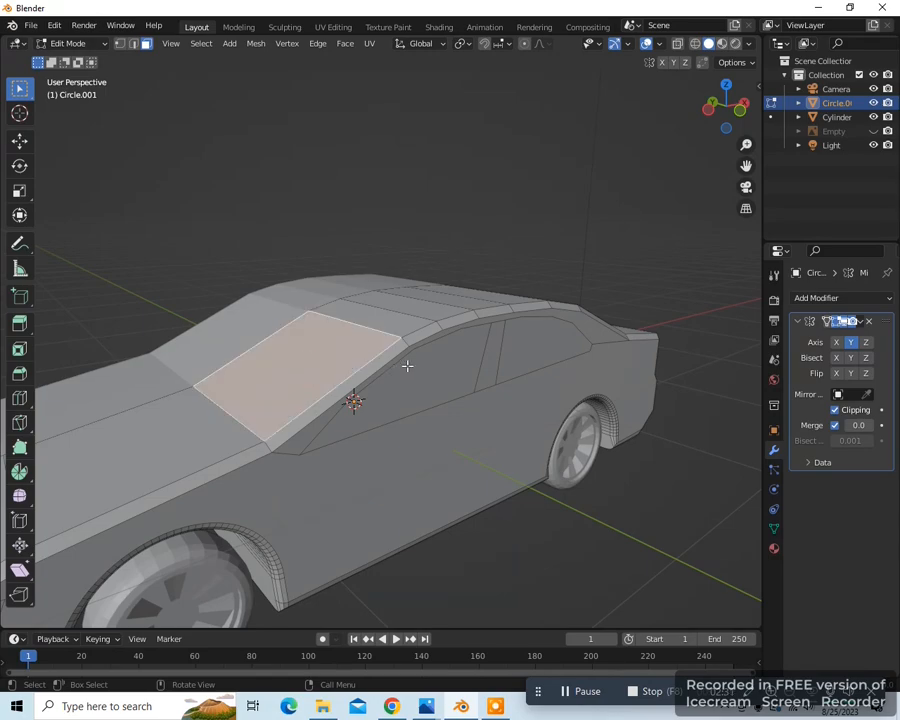
{"action": "left_click", "coordinate": [422, 364], "text": "shift"}
{"action": "left_click", "coordinate": [534, 346], "text": "shift"}
{"action": "middle_click_drag", "start_coordinate": [601, 376], "coordinate": [190, 457]}
{"action": "key", "text": "p"}
{"action": "left_click", "coordinate": [489, 487]}
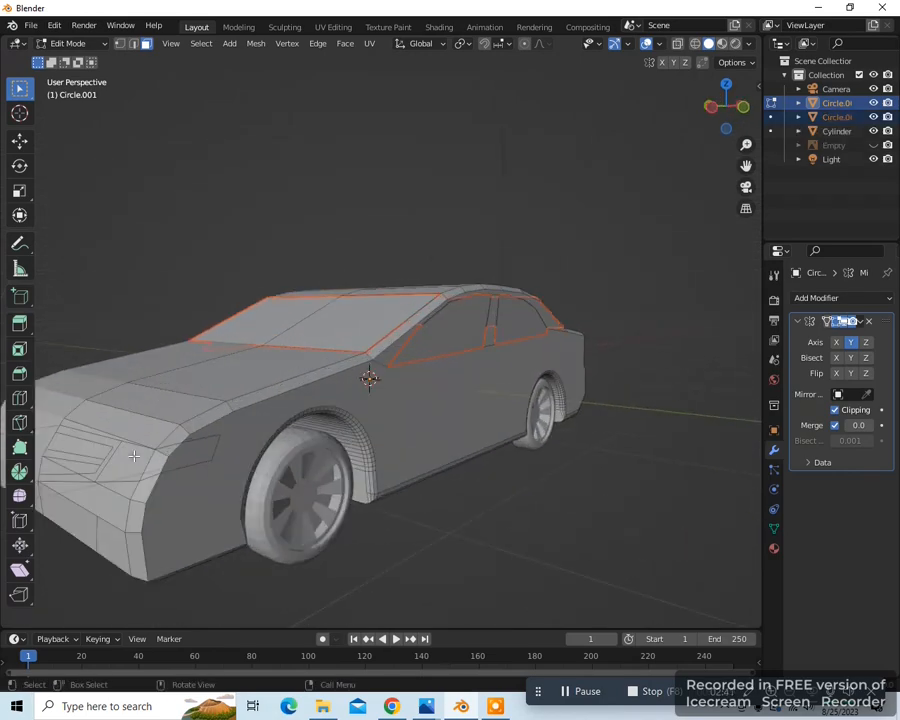
Separate the headlight faces on the nose and fender into their own object.
{"action": "left_click", "coordinate": [165, 452]}
{"action": "key", "text": "p"}
{"action": "left_click", "coordinate": [170, 452]}
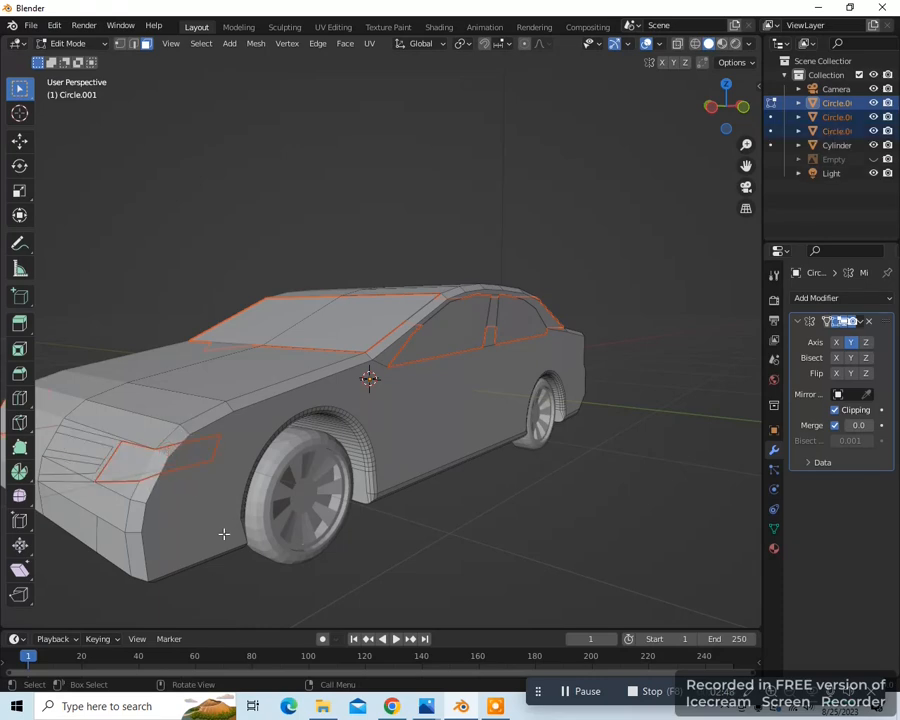
Select the grille's outer frame faces and its middle bar, and separate them into their own object.
{"action": "middle_click_drag", "start_coordinate": [225, 532], "coordinate": [285, 532]}
{"action": "left_click", "coordinate": [169, 529], "text": "shift"}
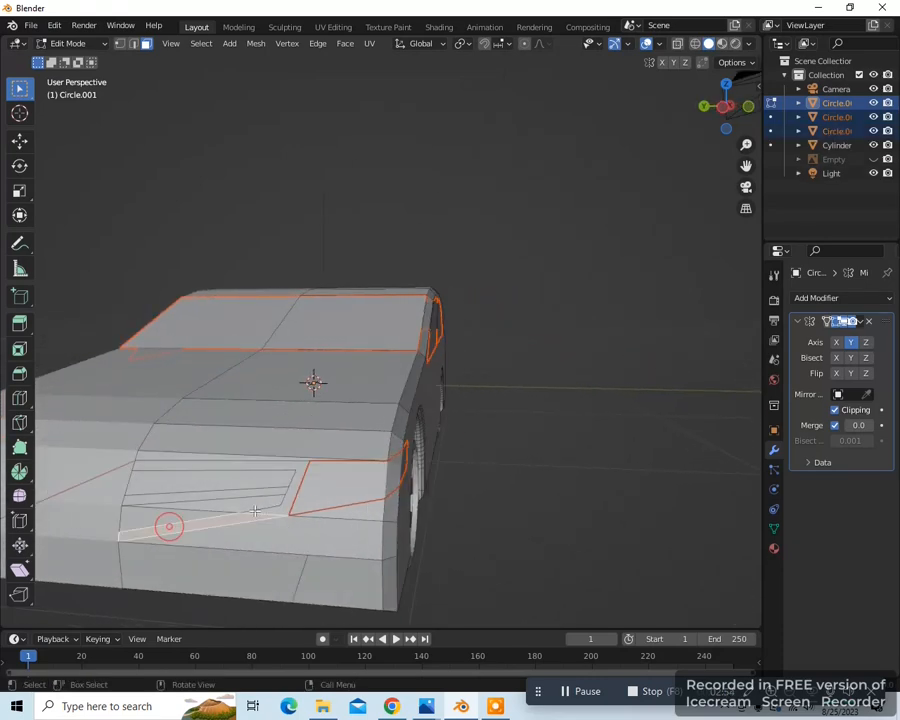
{"action": "left_click", "coordinate": [287, 505], "text": "shift"}
{"action": "left_click", "coordinate": [272, 492], "text": "shift"}
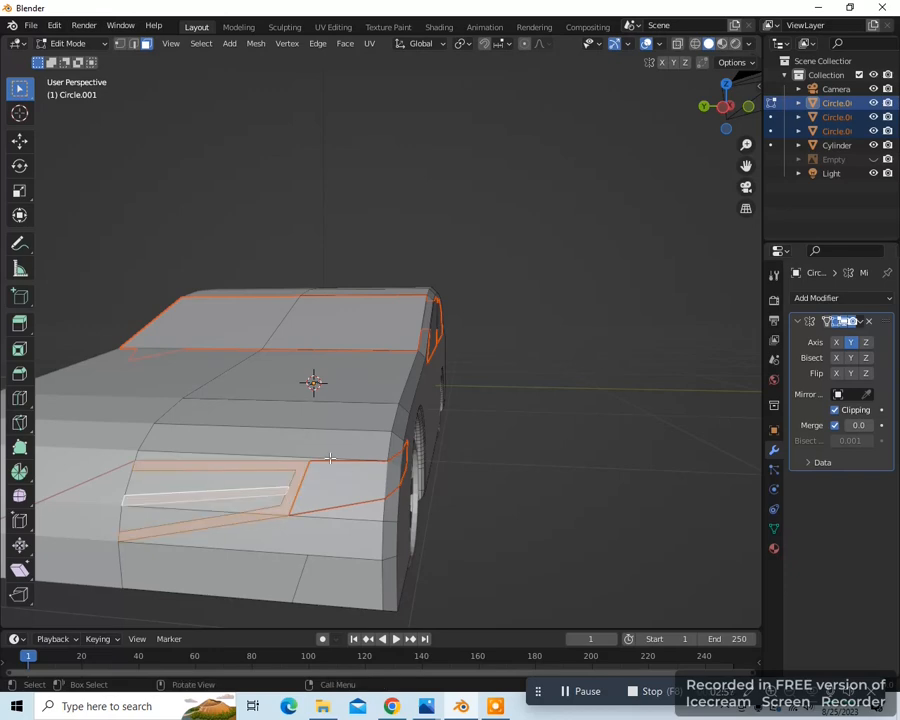
{"action": "key", "text": "p"}
{"action": "left_click", "coordinate": [331, 462]}
Return to Object Mode, select the separated window object and switch to Material Preview shading.
{"action": "middle_click_drag", "start_coordinate": [331, 462], "coordinate": [457, 550]}
{"action": "key", "text": "Tab"}
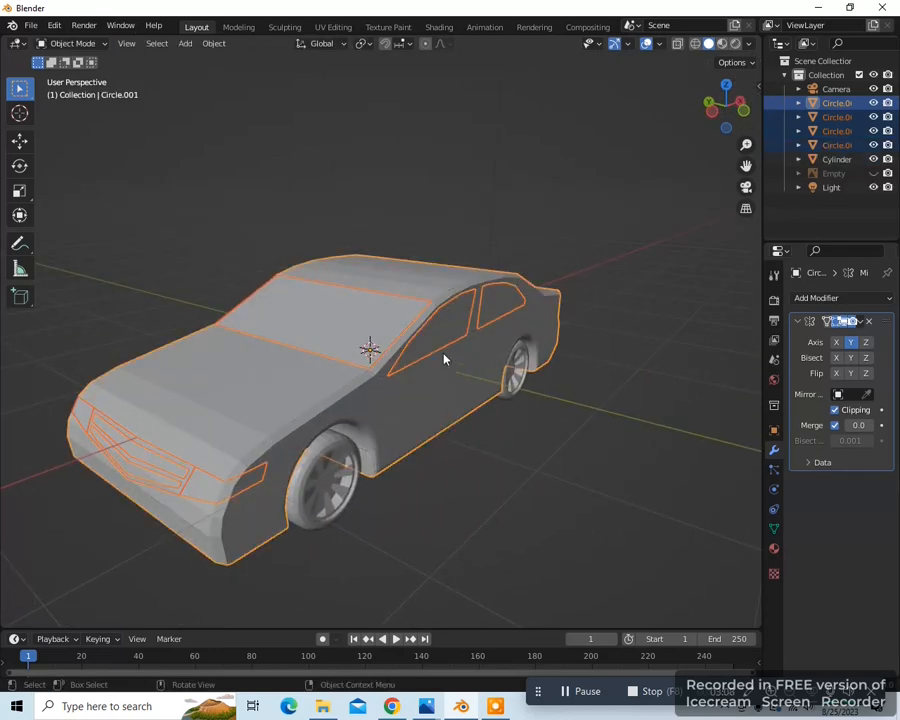
{"action": "left_click", "coordinate": [820, 117]}
{"action": "left_click_drag", "start_coordinate": [748, 166], "coordinate": [691, 209]}
{"action": "key", "text": "z"}
{"action": "left_click", "coordinate": [541, 435]}
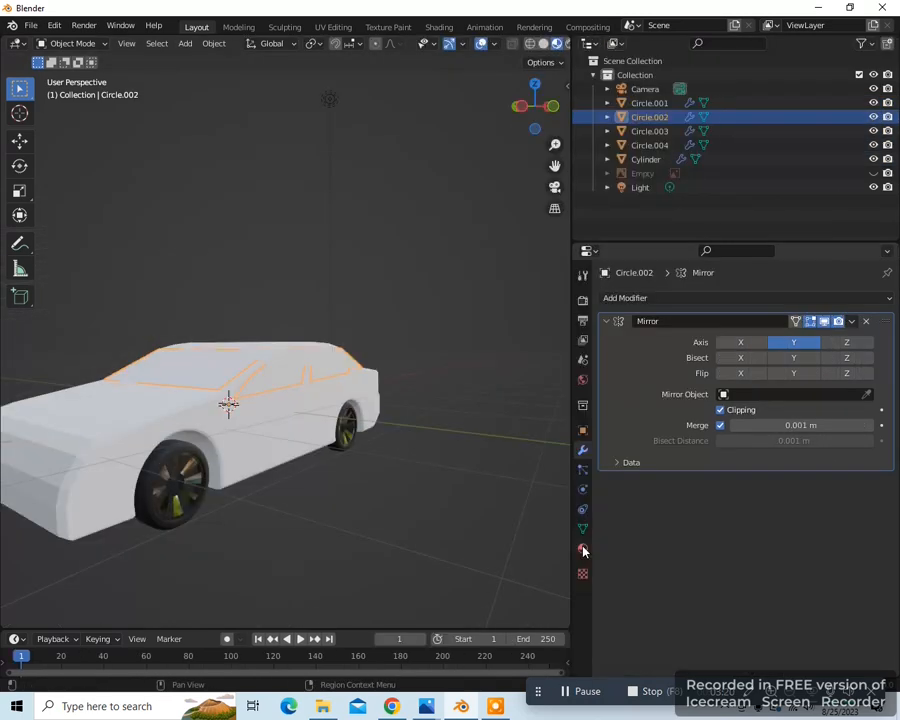
Create a new material for the windows and set its surface shader to Glass BSDF.
{"action": "left_click", "coordinate": [583, 548]}
{"action": "left_click", "coordinate": [766, 360]}
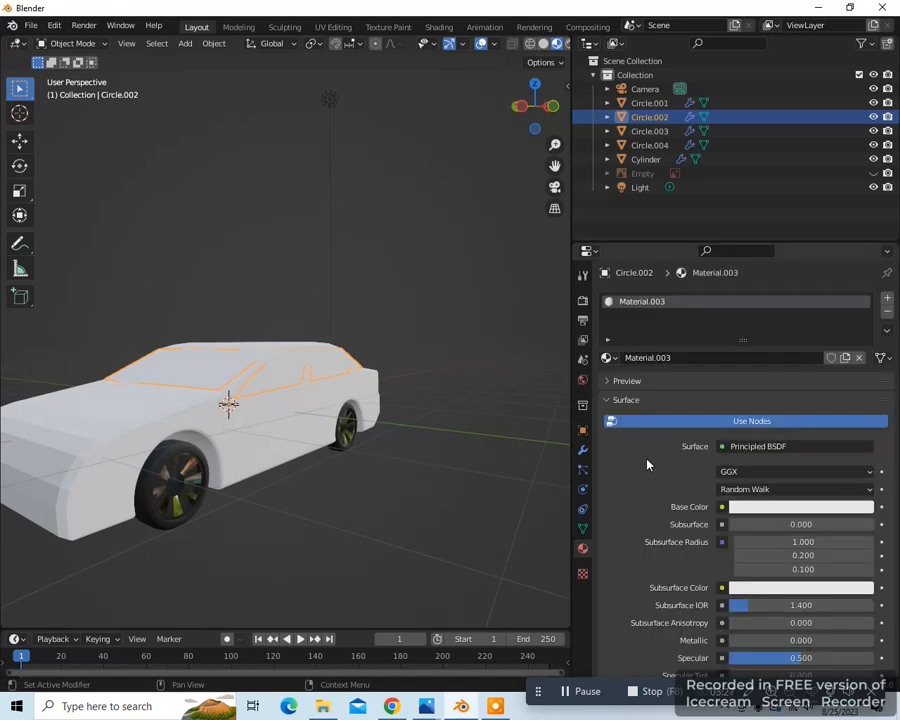
{"action": "left_click", "coordinate": [723, 448]}
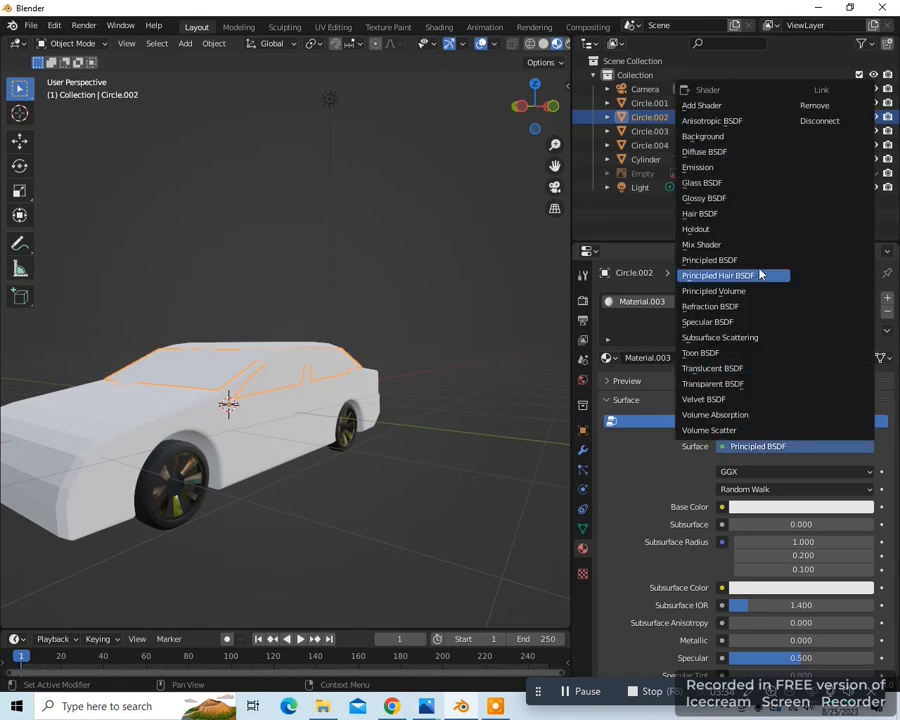
{"action": "left_click", "coordinate": [736, 184]}
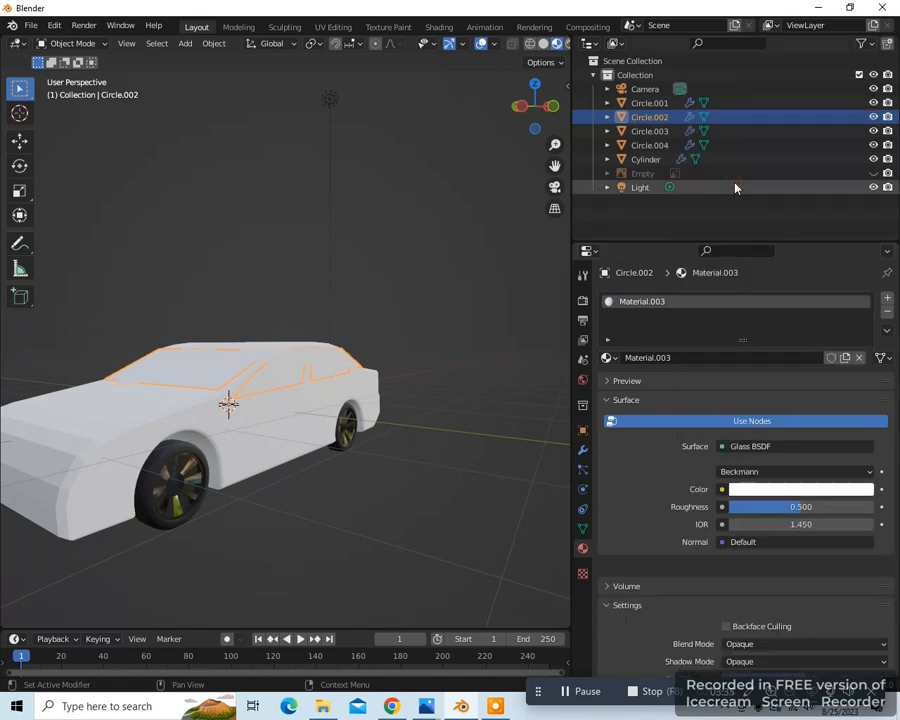
Set the window glass's roughness to 0 and its IOR to 1.030.
{"action": "left_click", "coordinate": [768, 507]}
{"action": "type", "text": "0"}
{"action": "key", "text": "Return"}
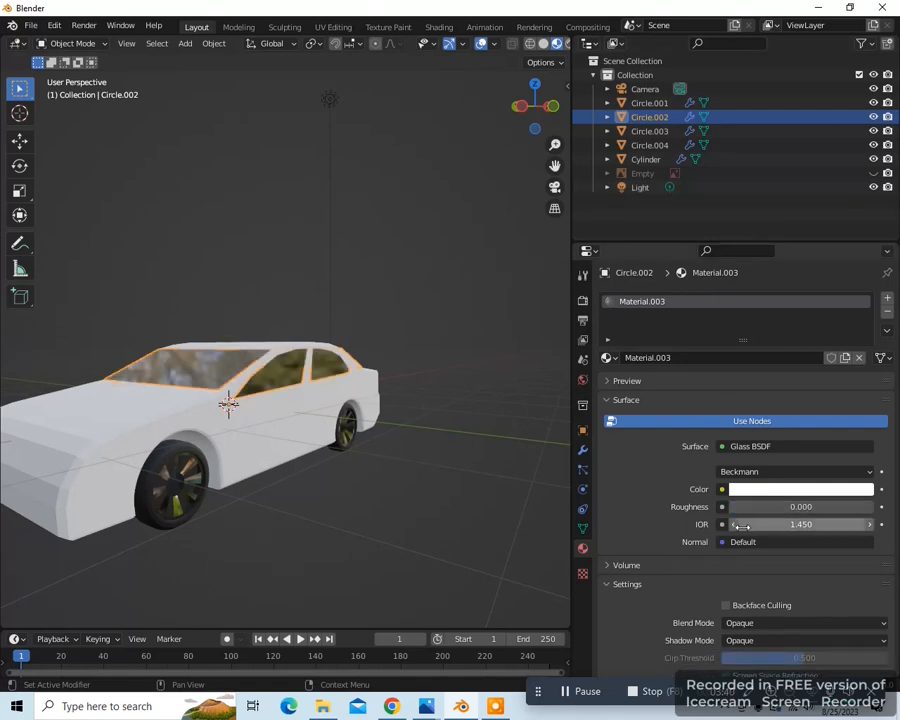
{"action": "left_click", "coordinate": [778, 524]}
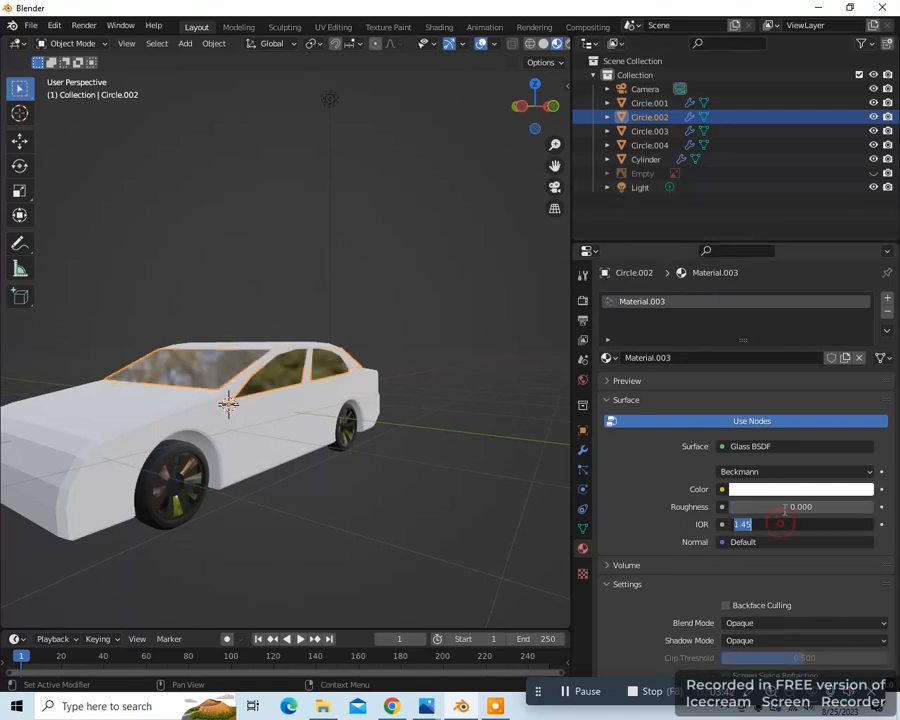
{"action": "type", "text": "1.030"}
{"action": "key", "text": "Return"}
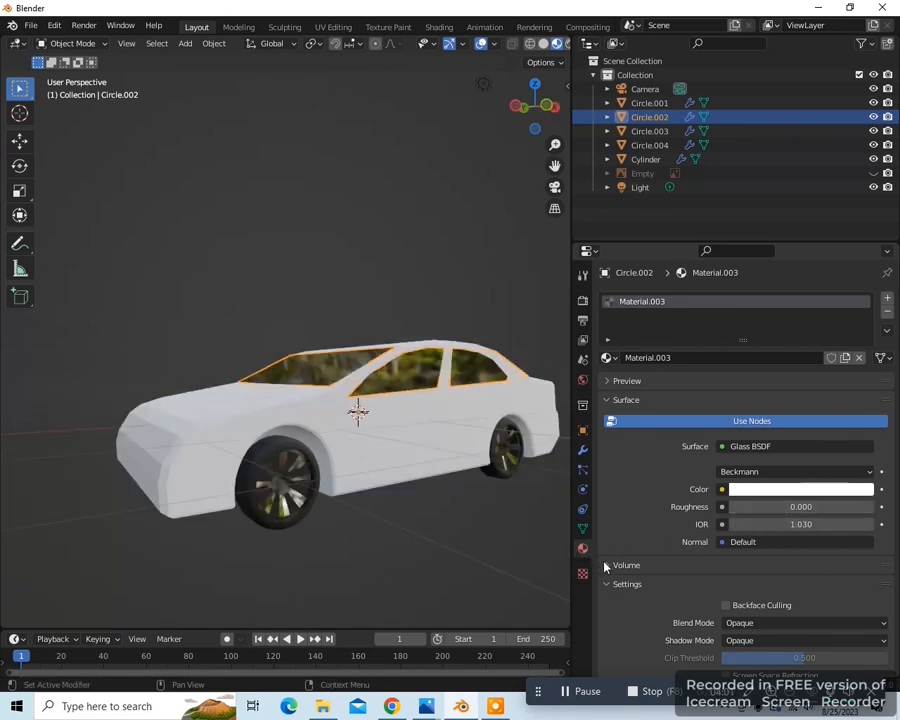
Set the window material's volume shader to Glass BSDF.
{"action": "left_click", "coordinate": [604, 566]}
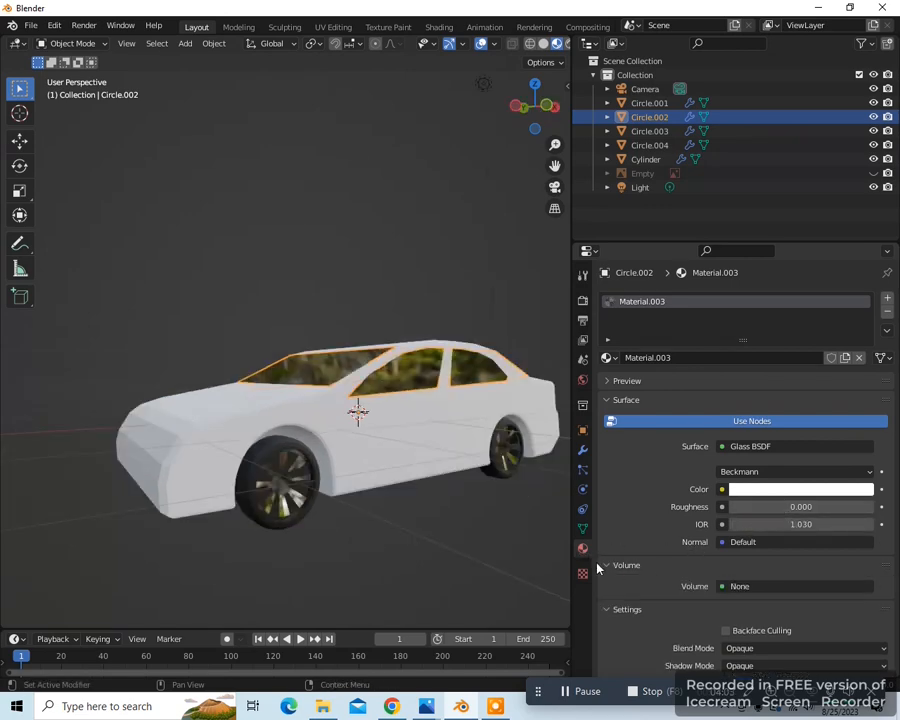
{"action": "left_click", "coordinate": [735, 586]}
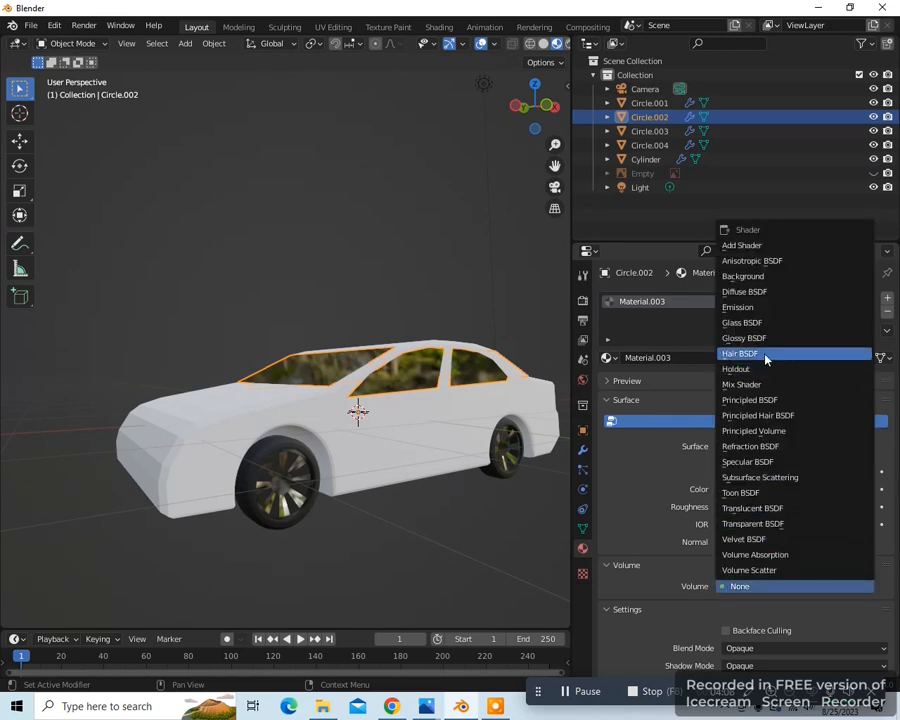
{"action": "left_click", "coordinate": [752, 323]}
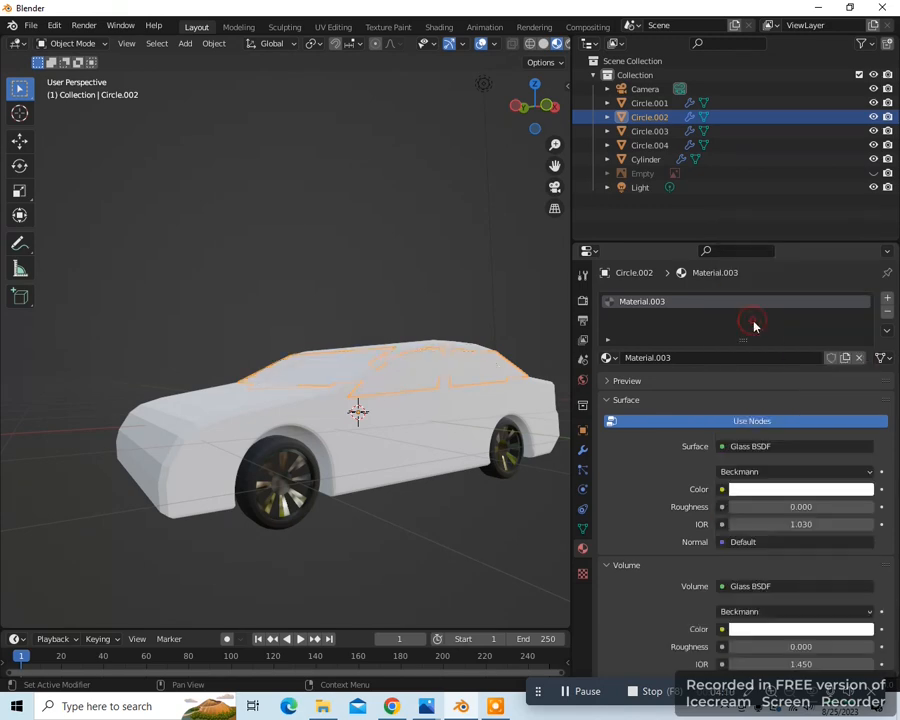
Select the headlight object and assign the existing glass material, Material.003, to it.
{"action": "middle_click_drag", "start_coordinate": [361, 560], "coordinate": [282, 479]}
{"action": "left_click", "coordinate": [293, 456]}
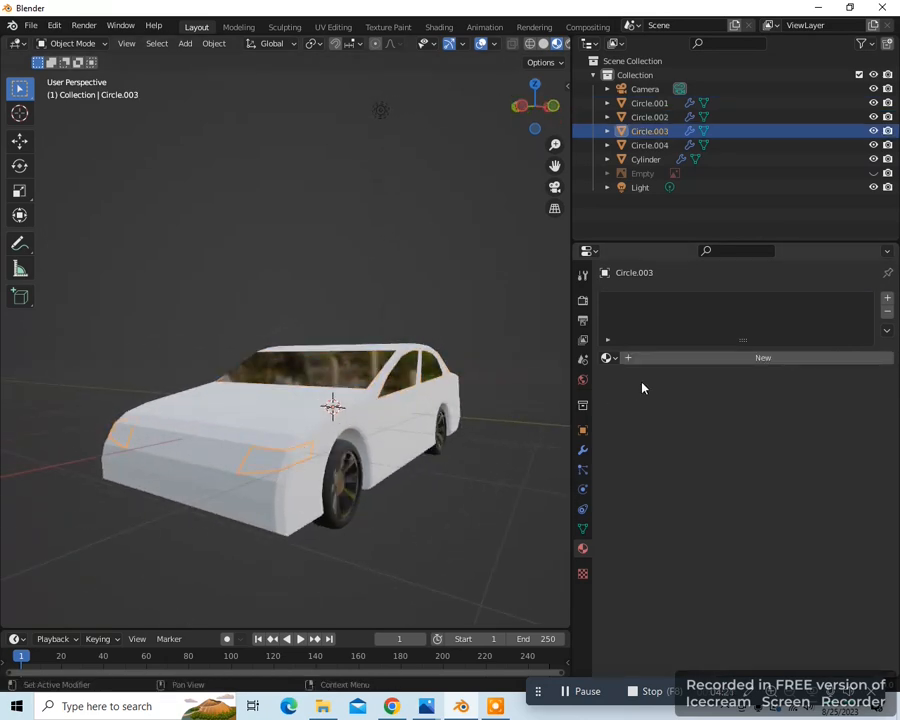
{"action": "left_click", "coordinate": [616, 360]}
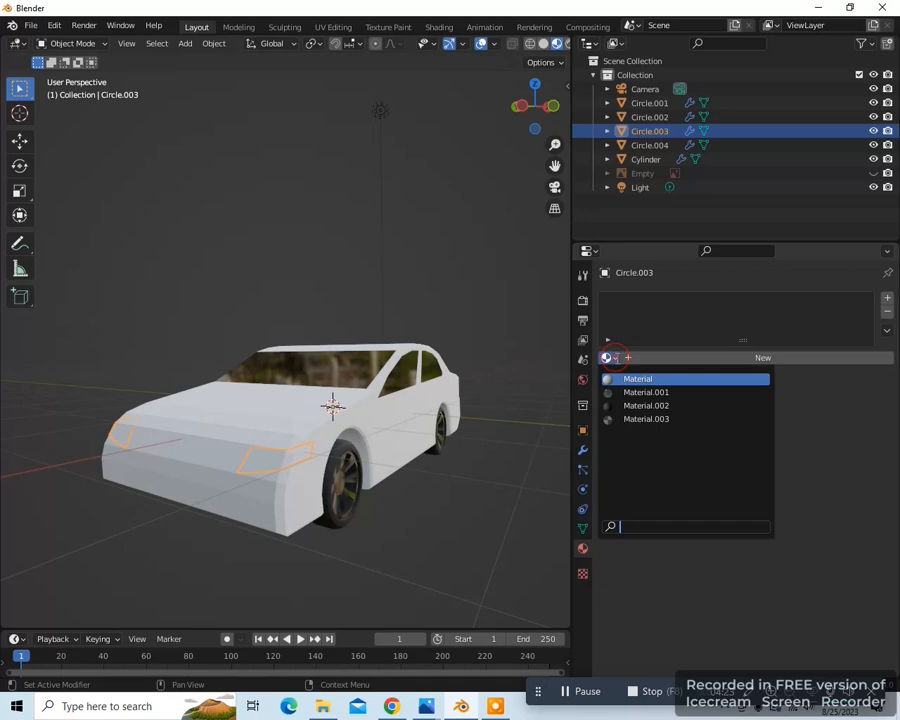
{"action": "left_click", "coordinate": [640, 418]}
{"action": "middle_click_drag", "start_coordinate": [410, 528], "coordinate": [358, 464]}
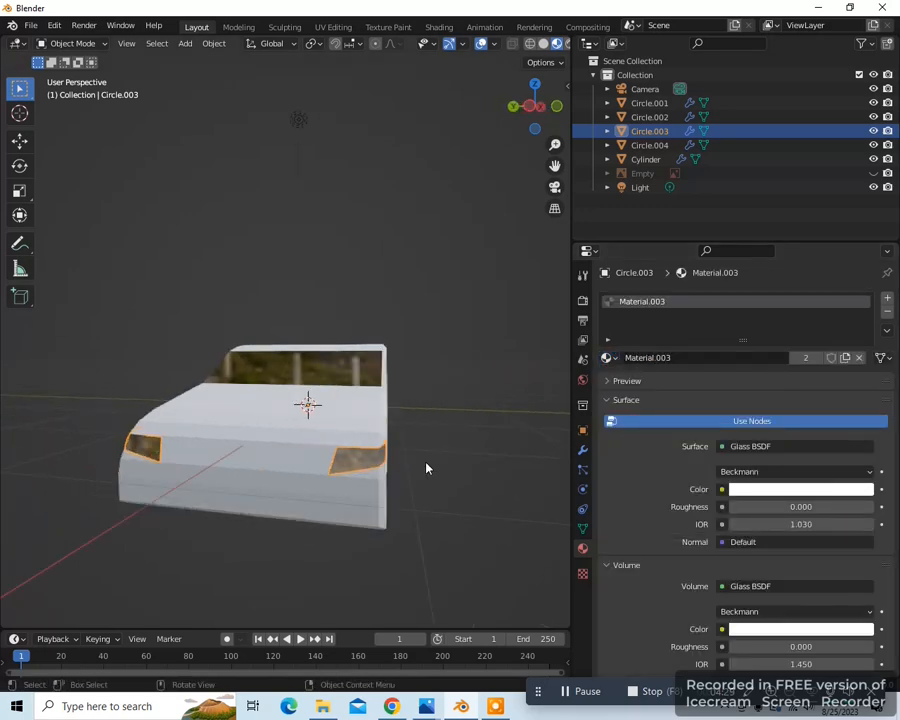
Duplicate the headlight object in top view and scale the copy down to about 0.964 so it sits inside the originals.
{"action": "key", "text": "KP_7"}
{"action": "scroll", "coordinate": [378, 428], "scroll_direction": "up", "scroll_amount": 2}
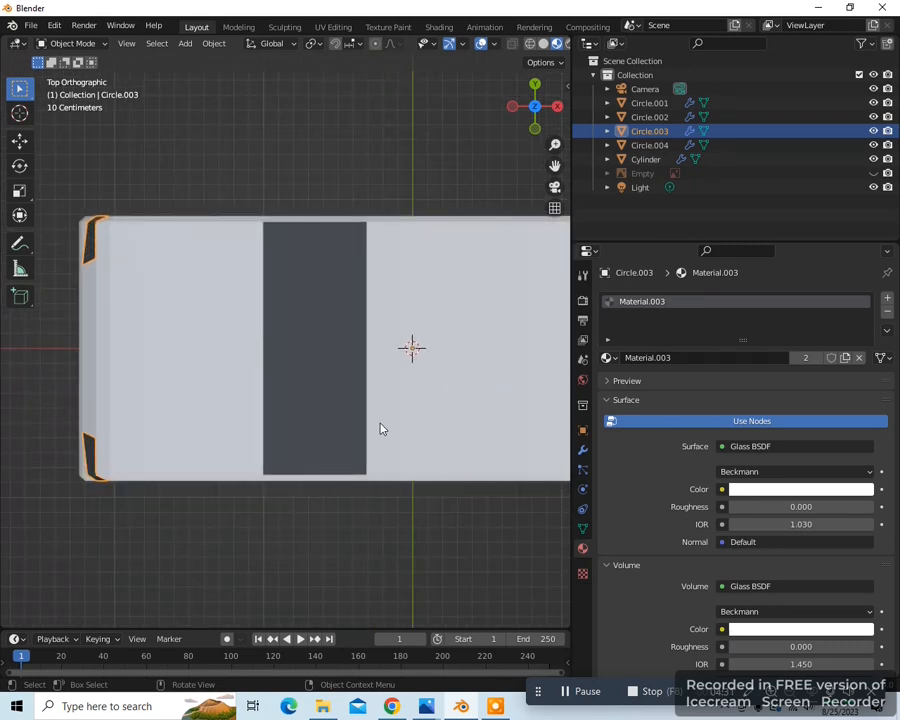
{"action": "key", "text": "shift+d"}
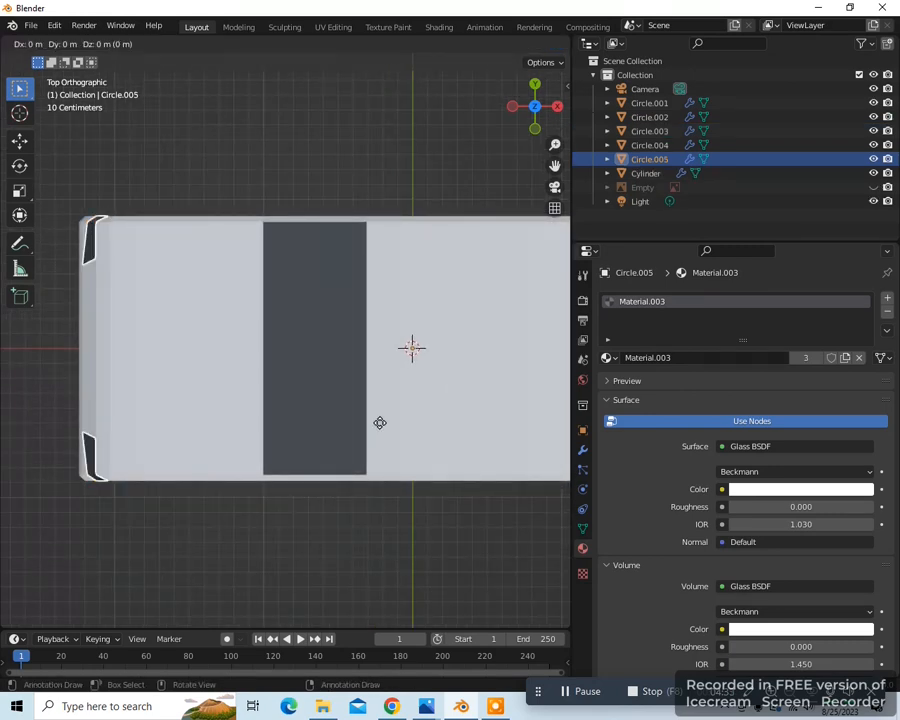
{"action": "key", "text": "s"}
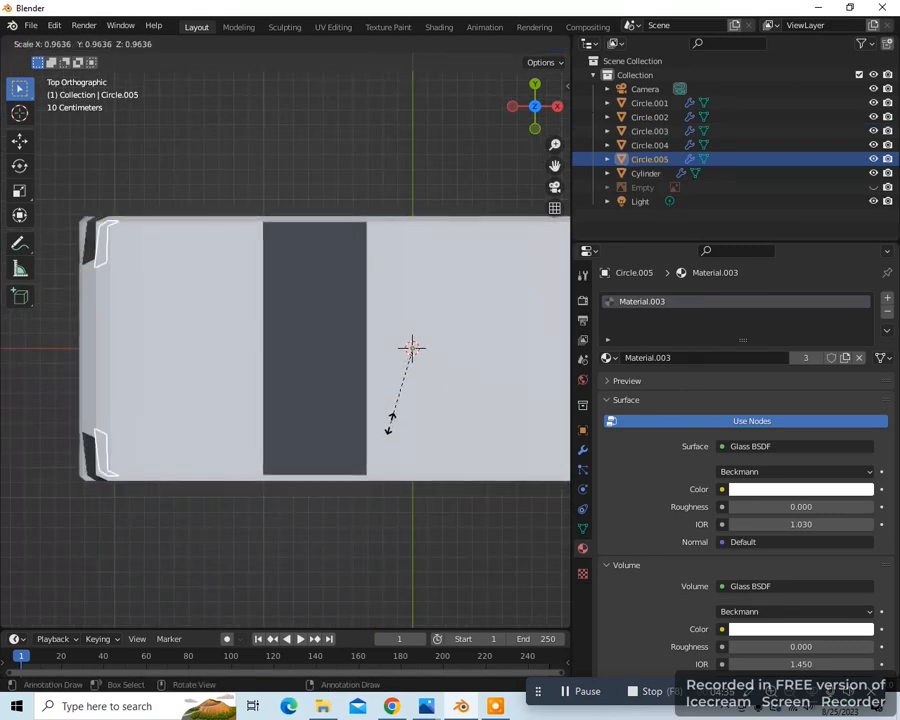
{"action": "left_click", "coordinate": [390, 428]}
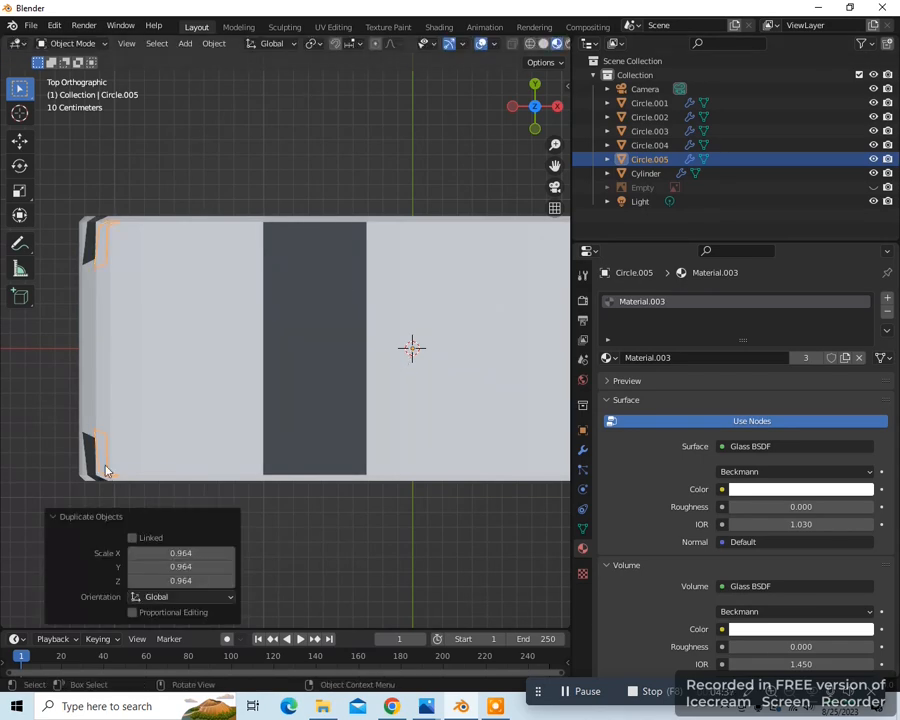
Add a second, new material to the duplicated headlights and set its emission colour to light yellow at value 1.000.
{"action": "middle_click_drag", "start_coordinate": [104, 466], "coordinate": [394, 431]}
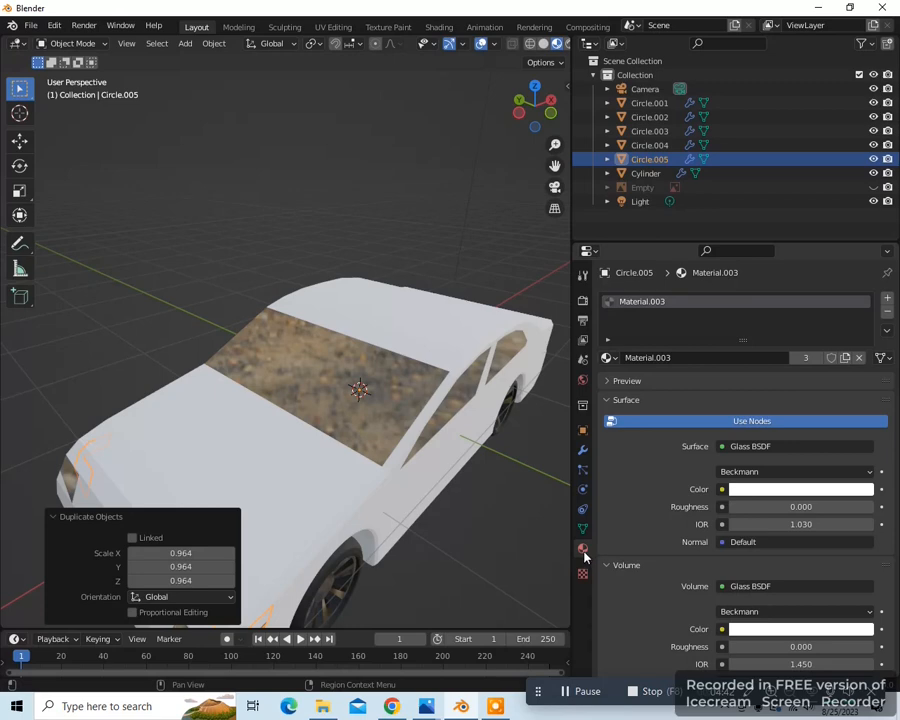
{"action": "left_click", "coordinate": [887, 297]}
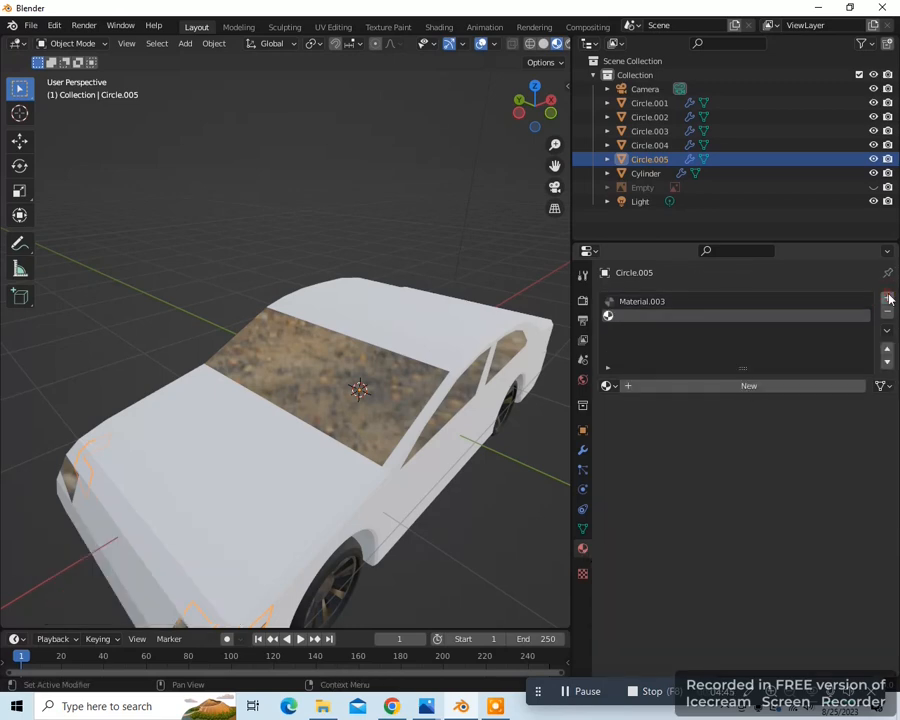
{"action": "left_click", "coordinate": [744, 387]}
{"action": "scroll", "coordinate": [785, 545], "scroll_direction": "down", "scroll_amount": 12}
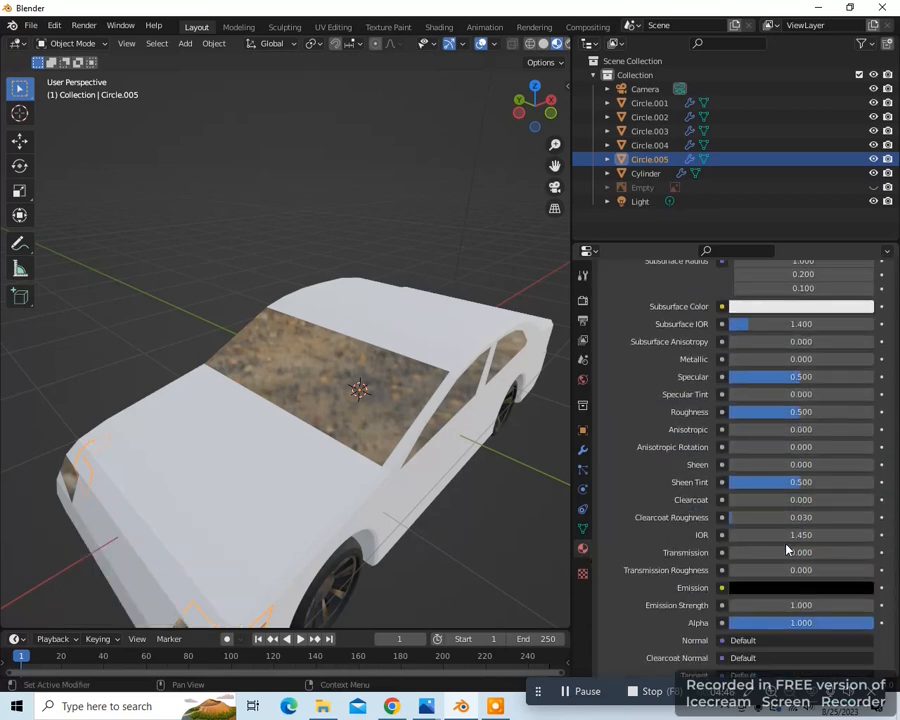
{"action": "left_click", "coordinate": [780, 532]}
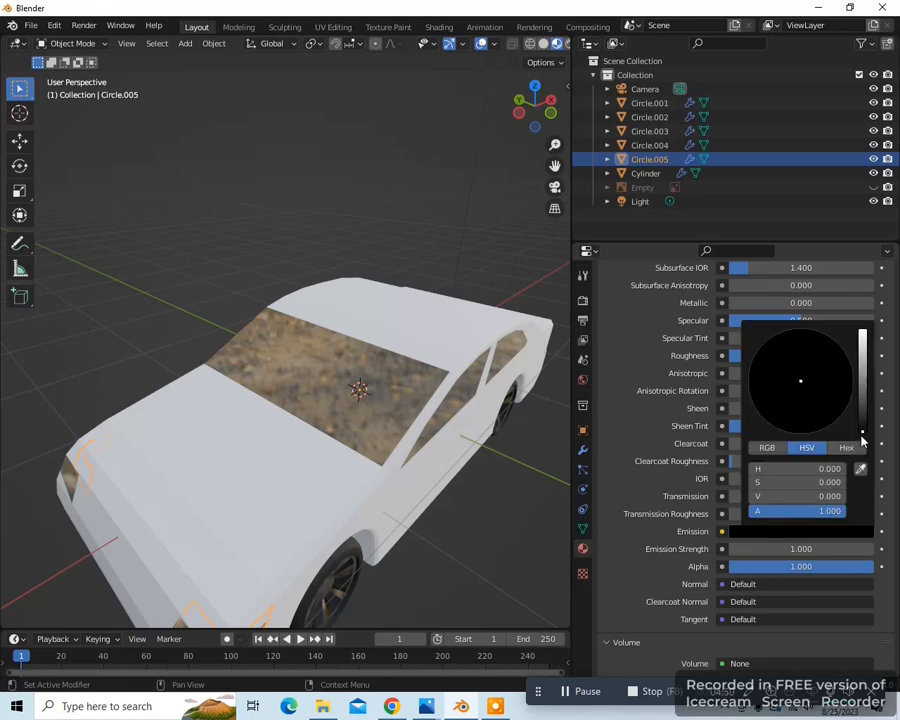
{"action": "left_click_drag", "start_coordinate": [864, 436], "coordinate": [862, 331]}
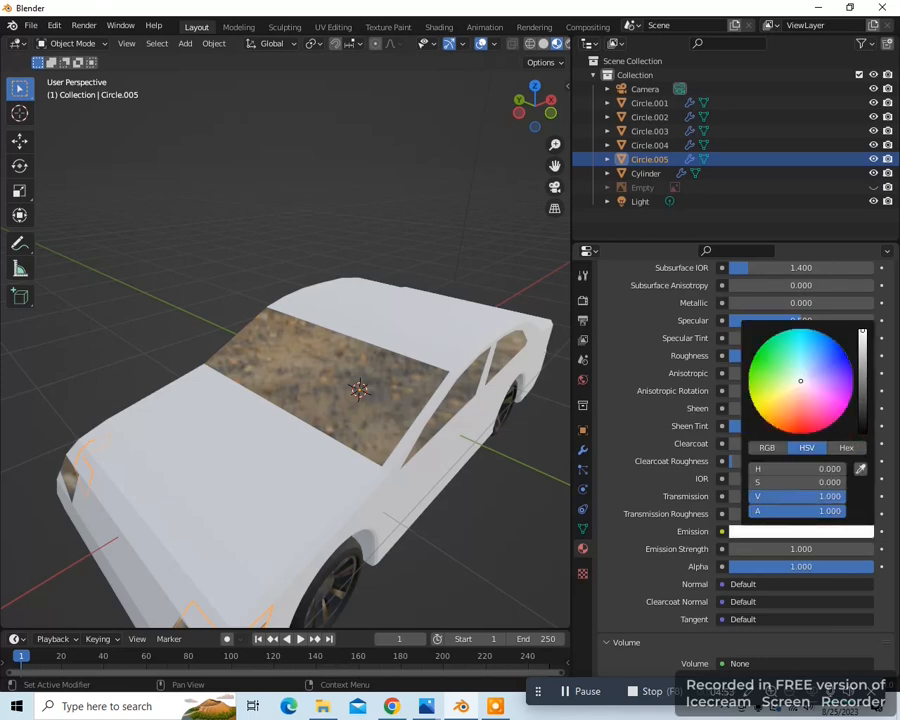
{"action": "left_click", "coordinate": [787, 394]}
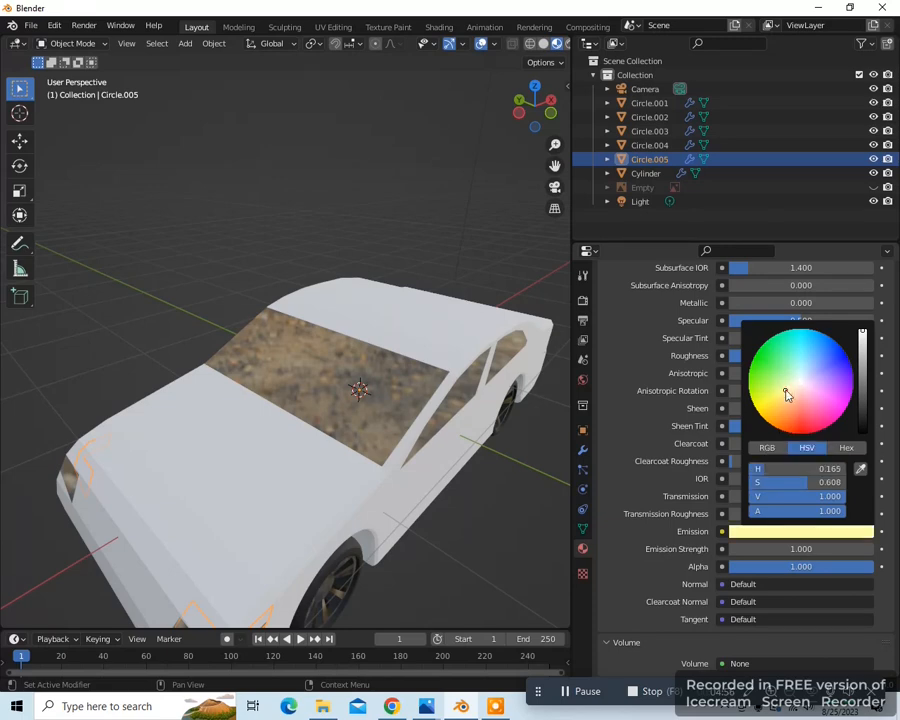
Isolate the duplicated headlights in Edit Mode and assign the emissive Material.004 to their faces.
{"action": "middle_click_drag", "start_coordinate": [470, 580], "coordinate": [445, 532]}
{"action": "key", "text": "Tab"}
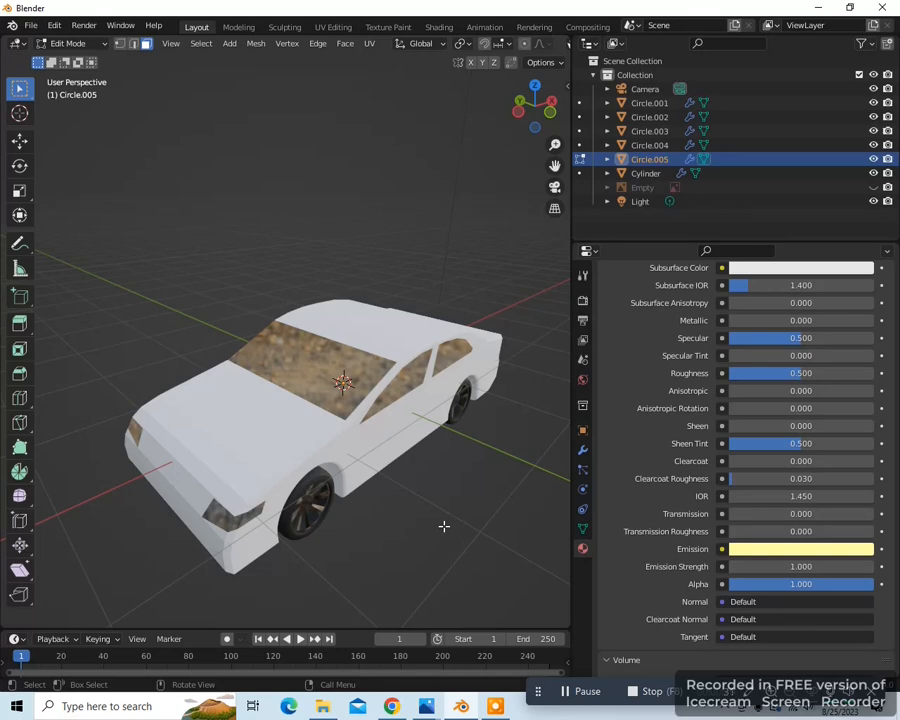
{"action": "key", "text": "KP_Divide"}
{"action": "scroll", "coordinate": [444, 526], "scroll_direction": "down", "scroll_amount": 1}
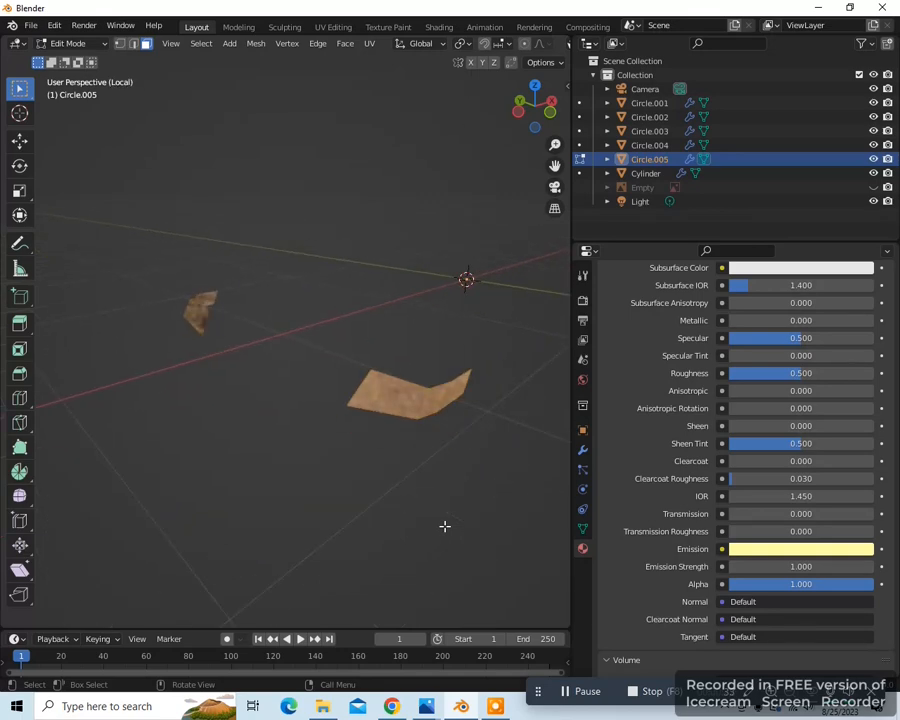
{"action": "middle_click_drag", "start_coordinate": [470, 506], "coordinate": [408, 442]}
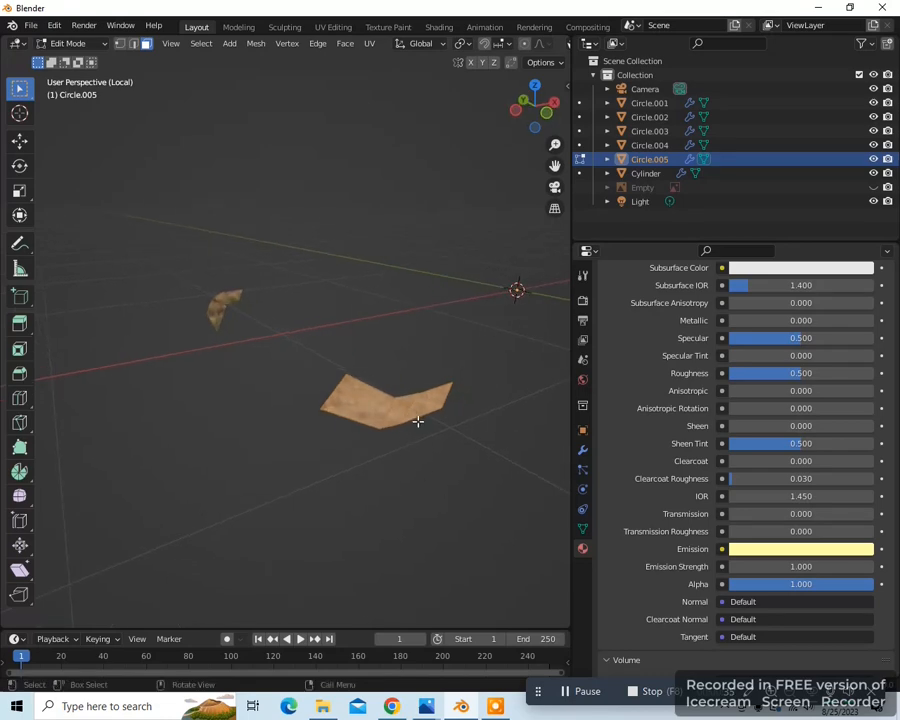
{"action": "scroll", "coordinate": [629, 497], "scroll_direction": "up", "scroll_amount": 8}
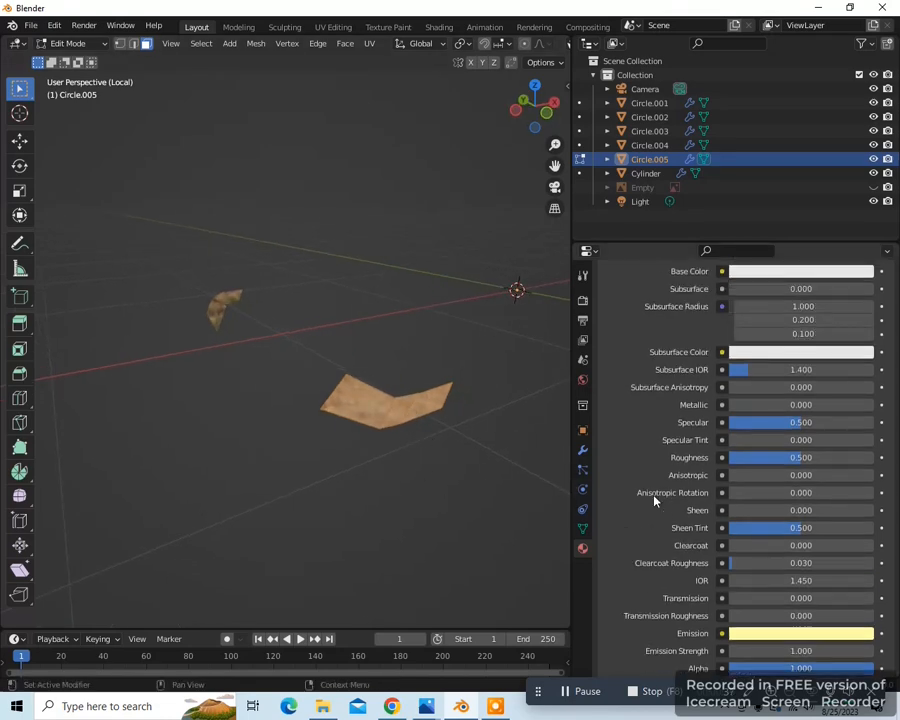
{"action": "left_click", "coordinate": [649, 376]}
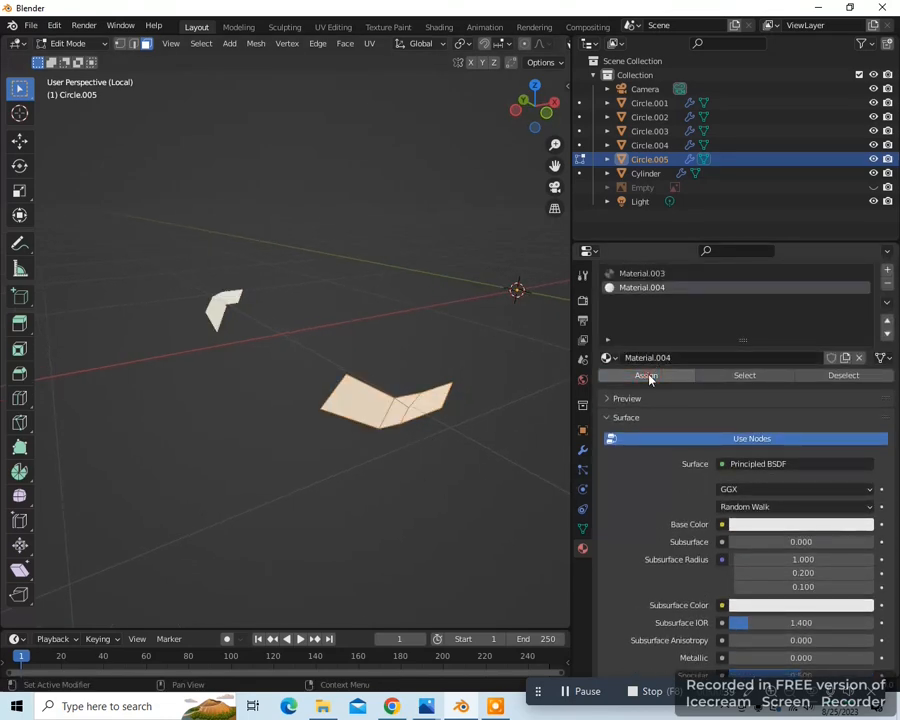
Leave local view to show the whole car again and return to Object Mode.
{"action": "middle_click_drag", "start_coordinate": [390, 490], "coordinate": [390, 491]}
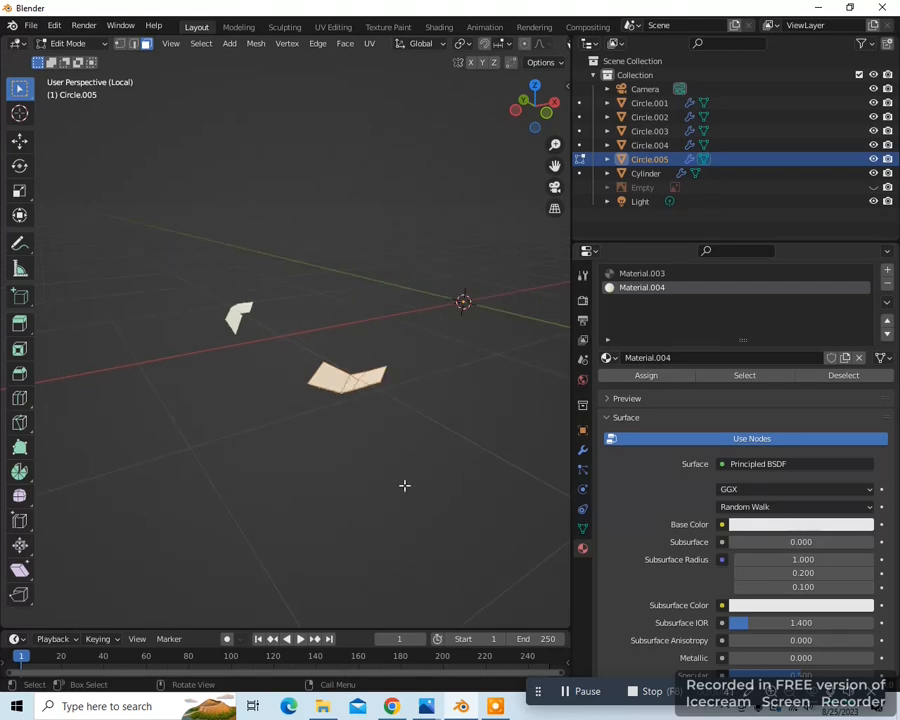
{"action": "scroll", "coordinate": [404, 485], "scroll_direction": "up", "scroll_amount": 2}
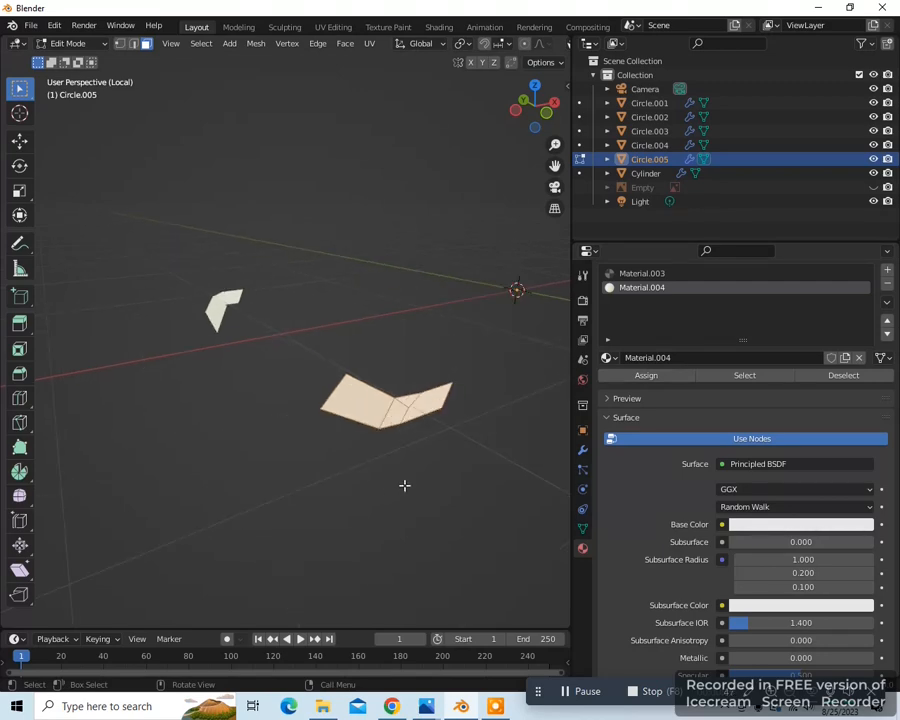
{"action": "key", "text": "slash"}
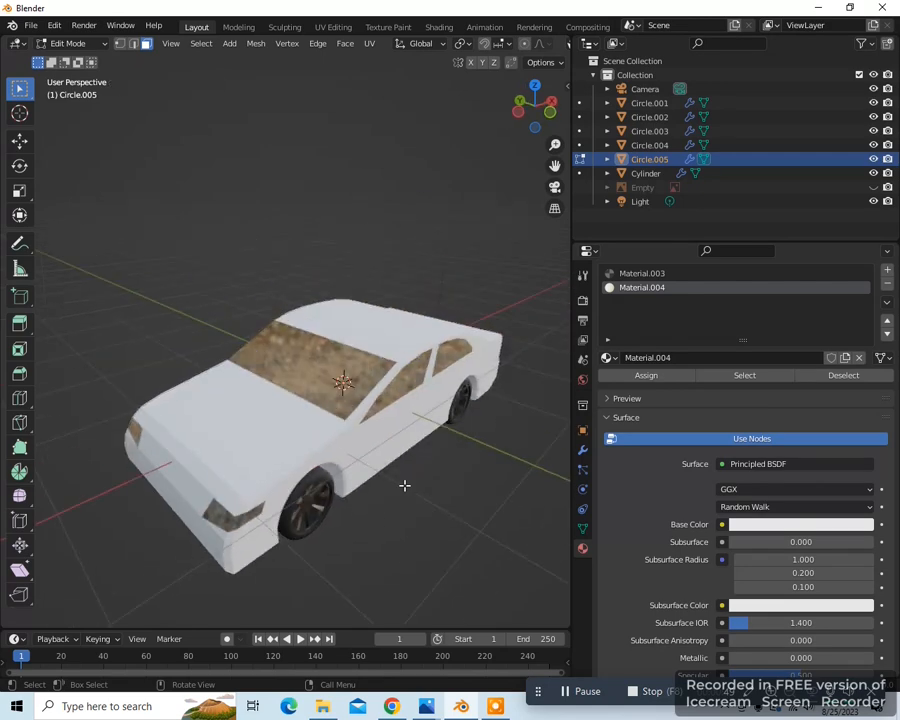
{"action": "scroll", "coordinate": [404, 485], "scroll_direction": "down", "scroll_amount": 3}
{"action": "mouse_move", "coordinate": [404, 485]}
{"action": "middle_mouse_down"}
{"action": "mouse_move", "coordinate": [388, 507]}
{"action": "mouse_move", "coordinate": [410, 509]}
{"action": "middle_mouse_up"}
{"action": "scroll", "coordinate": [410, 509], "scroll_direction": "up", "scroll_amount": 3}
{"action": "key", "text": "Tab"}
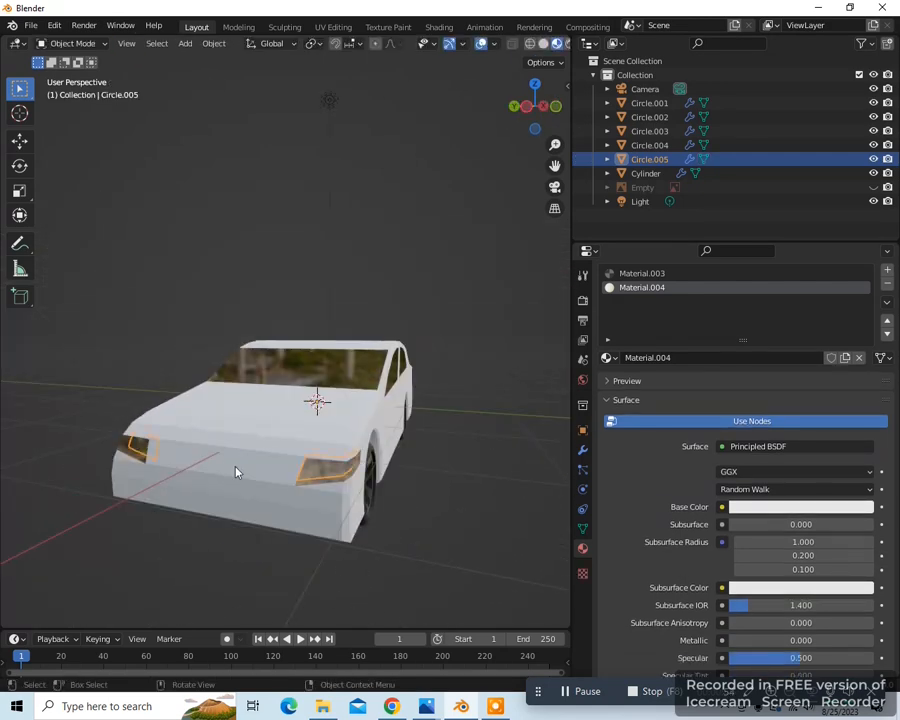
Select the front grille object and assign the existing Material.001 to it.
{"action": "left_click", "coordinate": [281, 483]}
{"action": "middle_click_drag", "start_coordinate": [283, 487], "coordinate": [297, 491]}
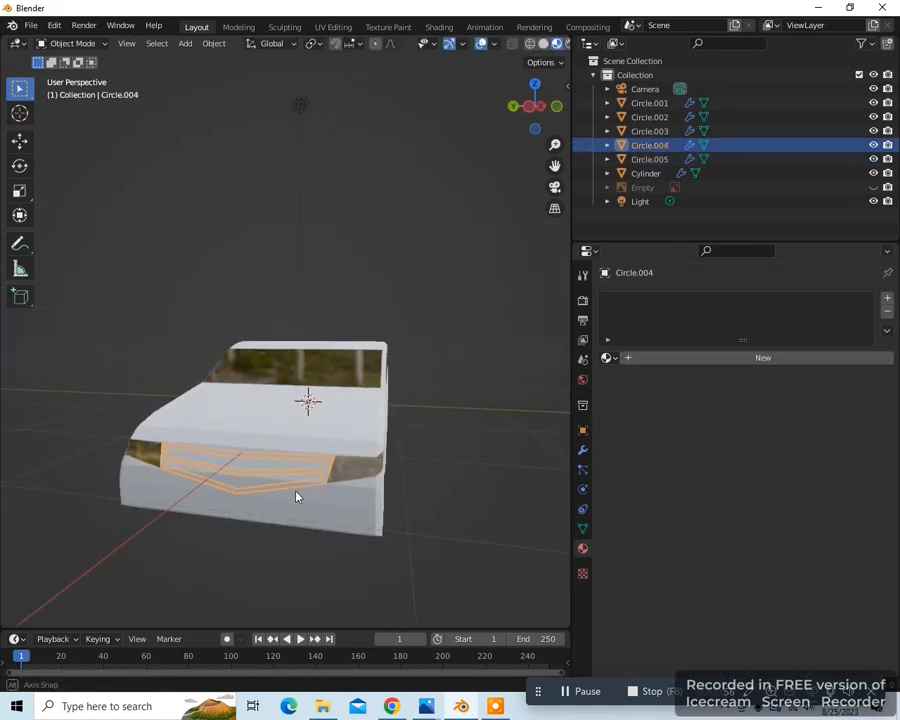
{"action": "middle_click_drag", "start_coordinate": [487, 555], "coordinate": [486, 522]}
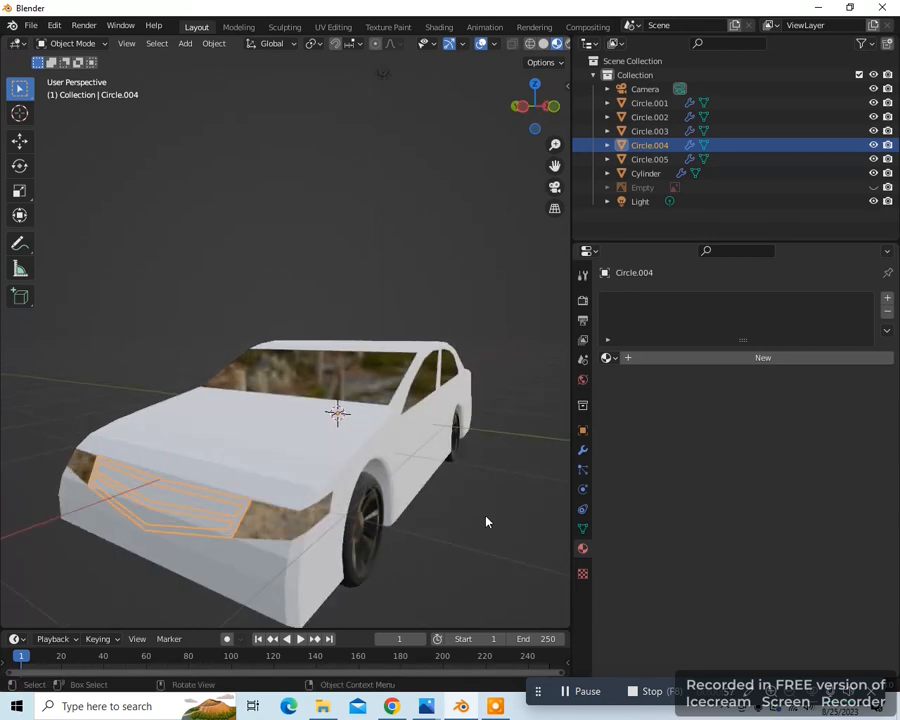
{"action": "left_click", "coordinate": [612, 359]}
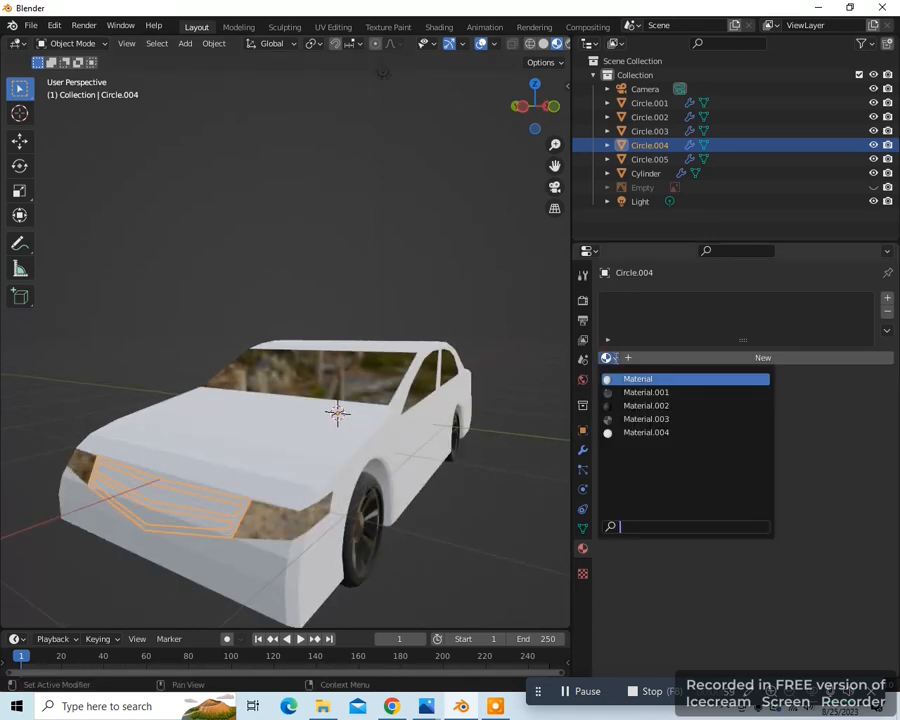
{"action": "left_click", "coordinate": [639, 392]}
Enter Edit Mode on the car body and select the central lower face of the front bumper.
{"action": "middle_click_drag", "start_coordinate": [385, 560], "coordinate": [464, 577]}
{"action": "left_click", "coordinate": [331, 573]}
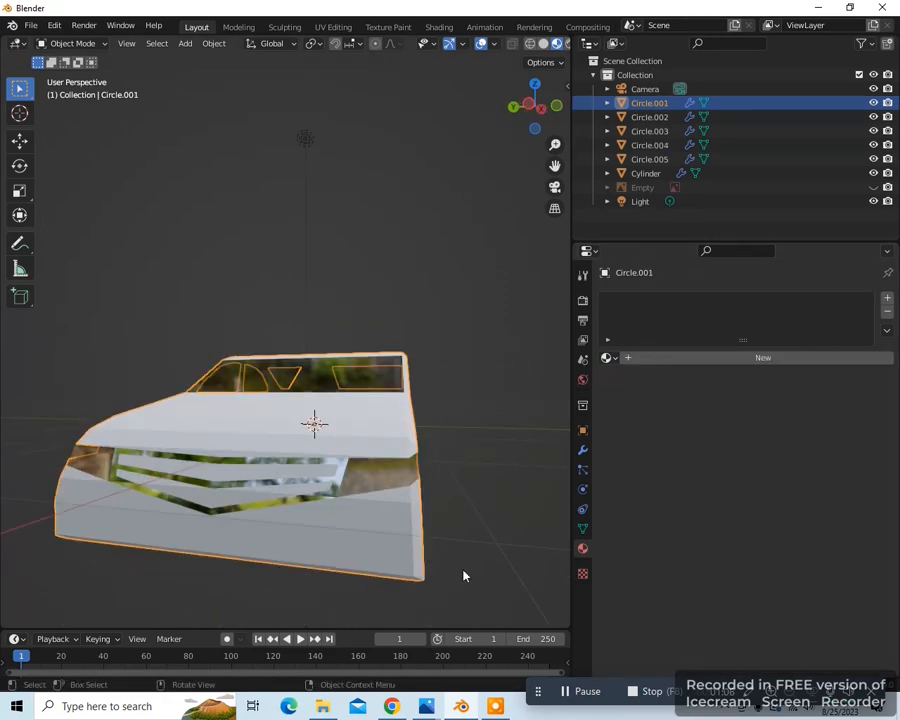
{"action": "key", "text": "Tab"}
{"action": "mouse_move", "coordinate": [394, 581]}
{"action": "middle_mouse_down"}
{"action": "mouse_move", "coordinate": [413, 576]}
{"action": "mouse_move", "coordinate": [384, 575]}
{"action": "middle_mouse_up"}
{"action": "left_click", "coordinate": [376, 528]}
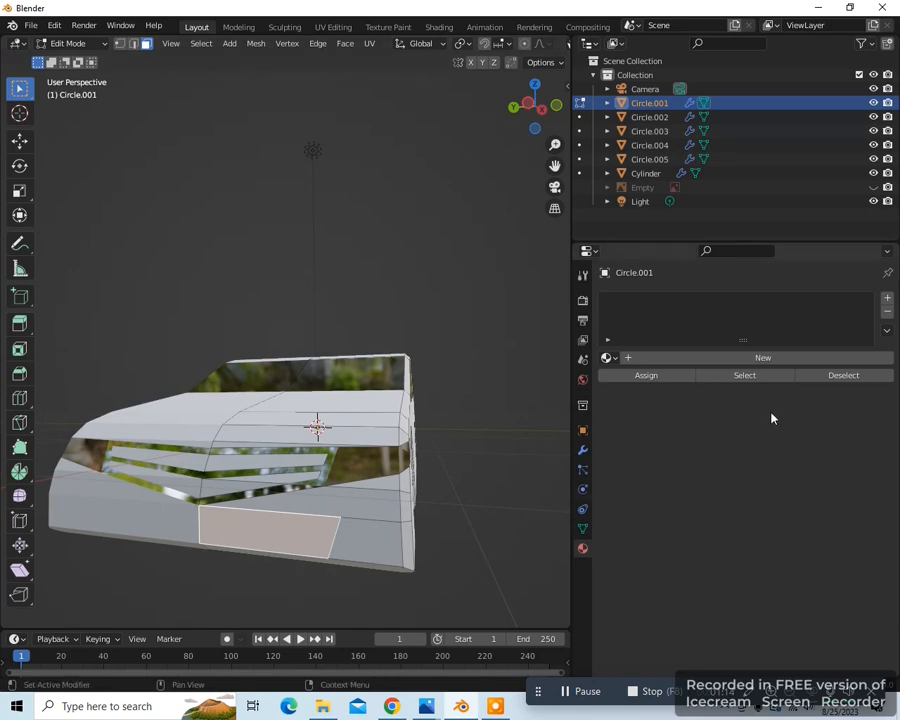
Create a new material for the body with a black base colour and a roughness of 1.000.
{"action": "left_click", "coordinate": [760, 358]}
{"action": "left_click", "coordinate": [753, 526]}
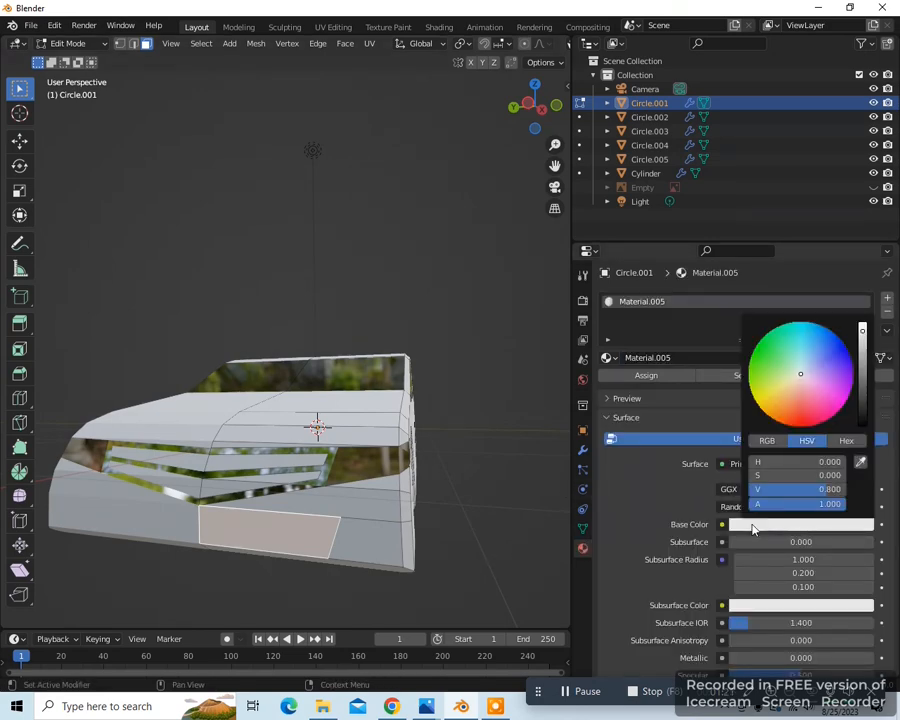
{"action": "left_click_drag", "start_coordinate": [863, 331], "coordinate": [863, 425]}
{"action": "scroll", "coordinate": [828, 596], "scroll_direction": "down", "scroll_amount": 4}
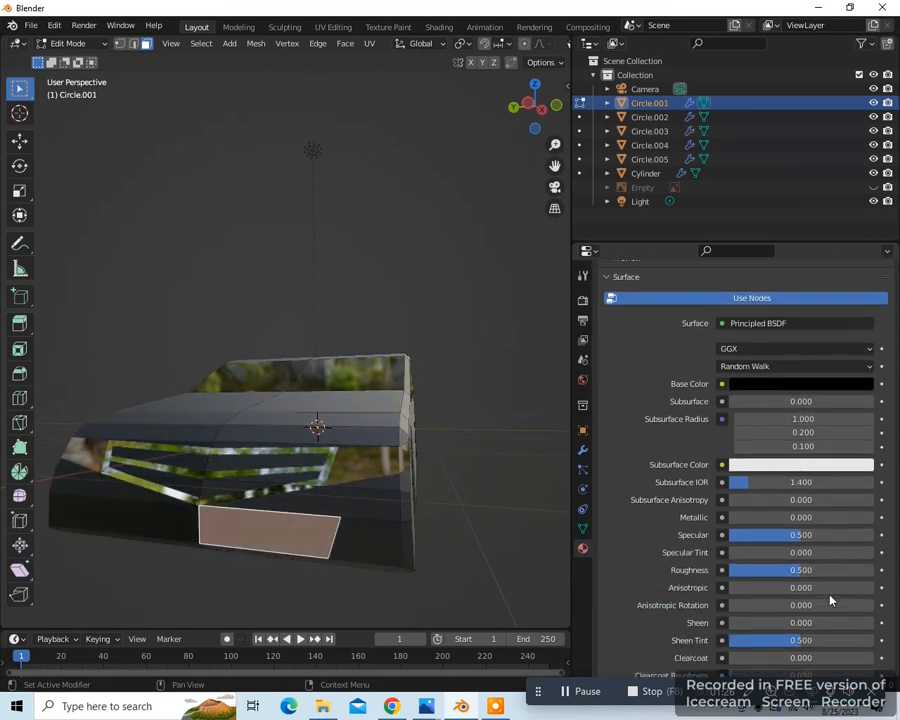
{"action": "left_click_drag", "start_coordinate": [791, 572], "coordinate": [872, 572]}
Invert the face selection to select every body face except the lower bumper face.
{"action": "middle_click_drag", "start_coordinate": [270, 548], "coordinate": [274, 584]}
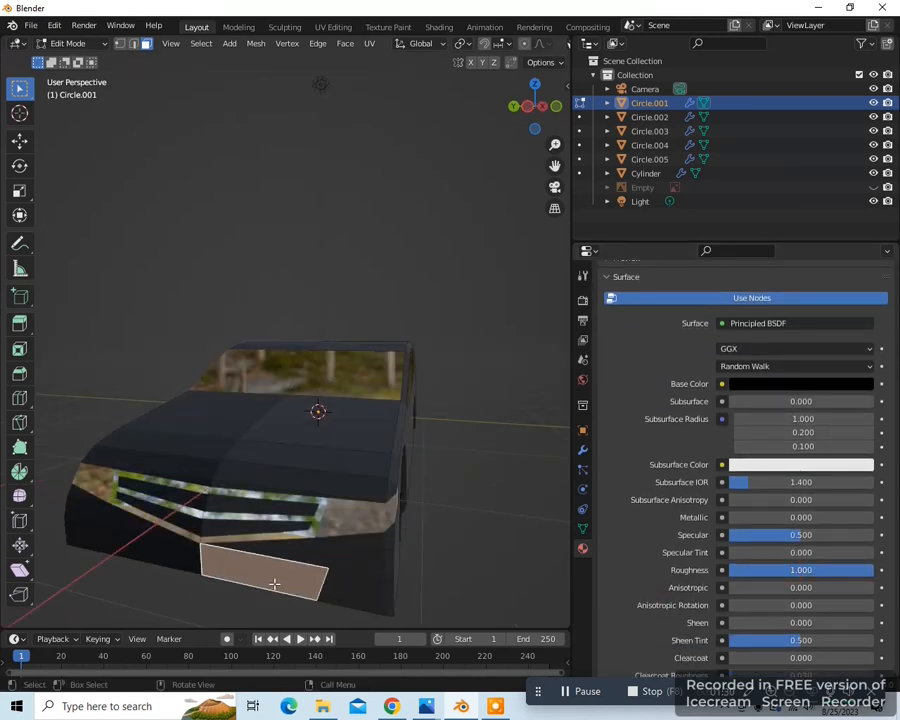
{"action": "left_click", "coordinate": [201, 43]}
{"action": "left_click", "coordinate": [214, 87]}
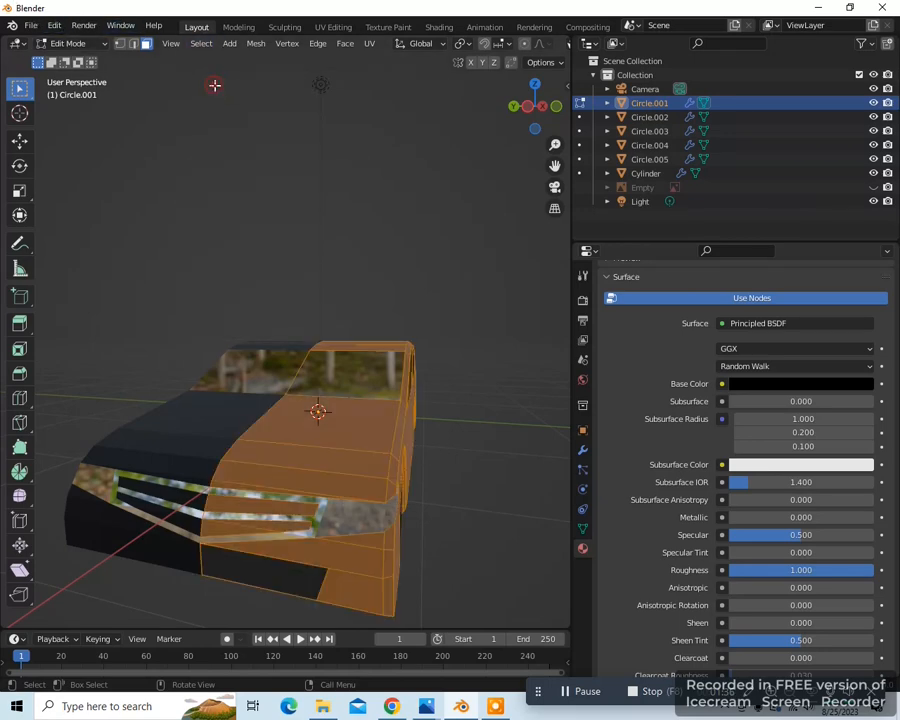
{"action": "middle_click_drag", "start_coordinate": [436, 536], "coordinate": [546, 538]}
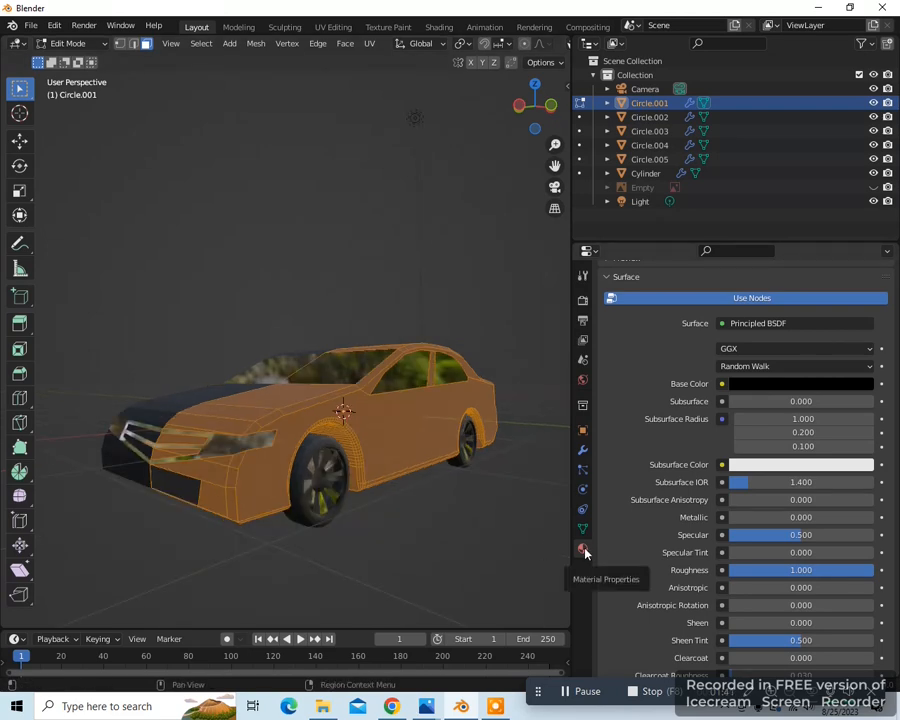
Add a second body material with a red base colour and roughness 0.273, and assign it to the selected faces.
{"action": "scroll", "coordinate": [672, 535], "scroll_direction": "up", "scroll_amount": 4}
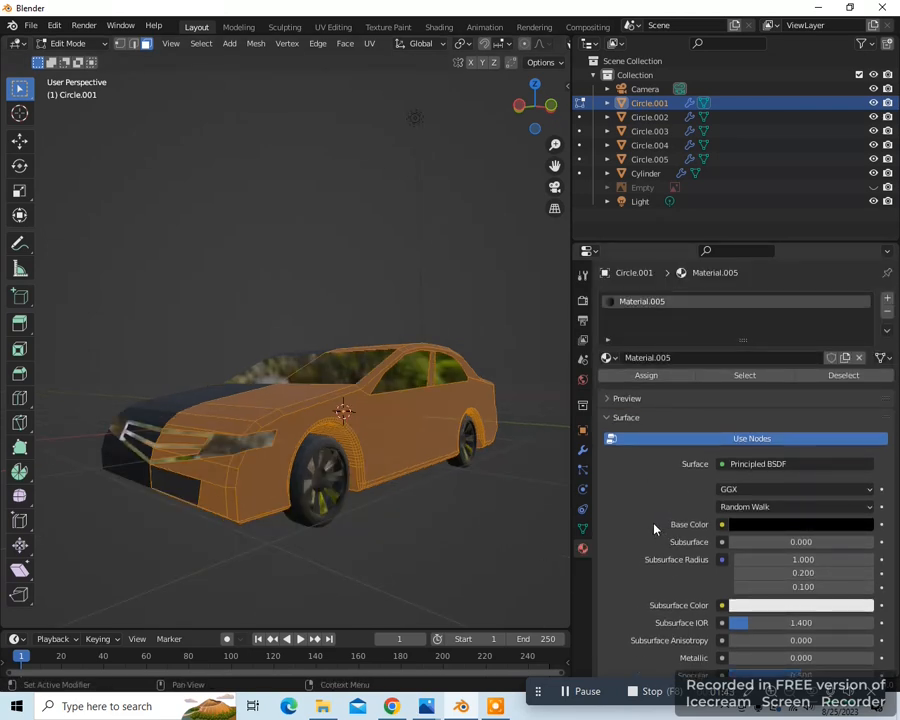
{"action": "left_click", "coordinate": [888, 300]}
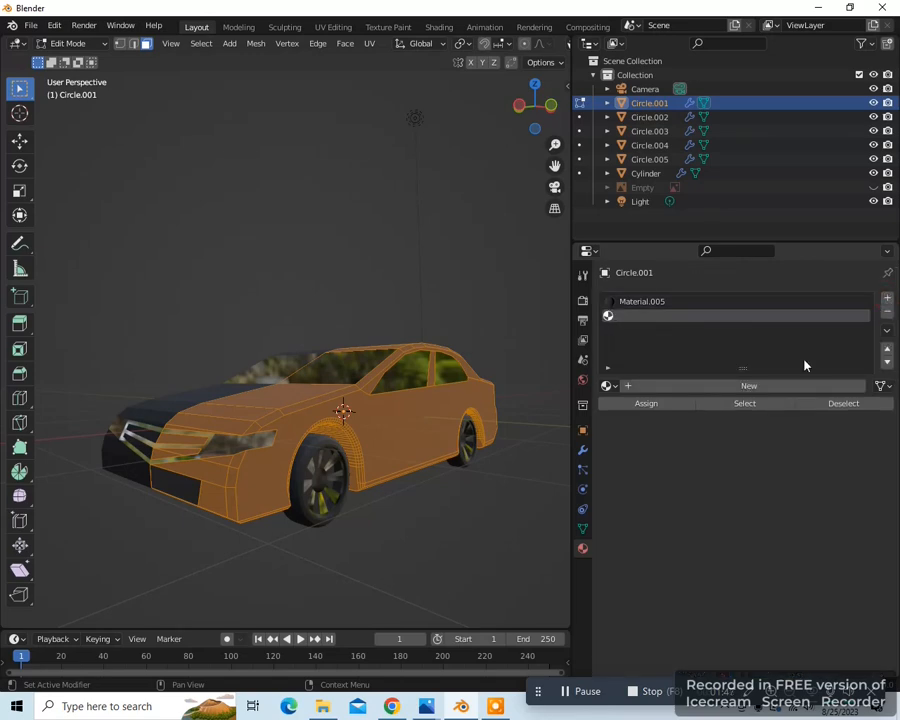
{"action": "left_click", "coordinate": [745, 386]}
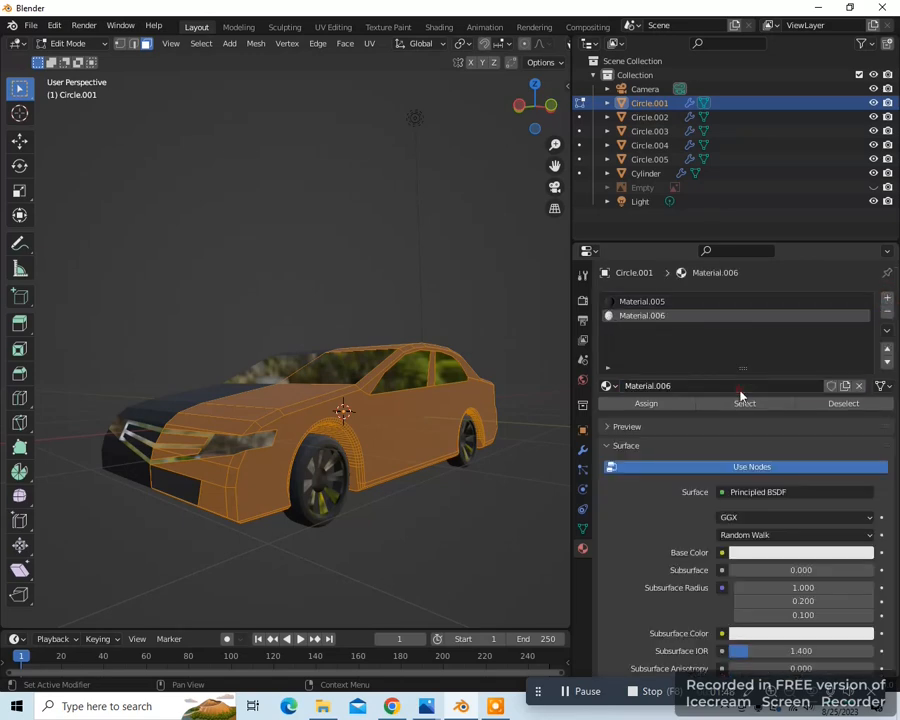
{"action": "left_click", "coordinate": [770, 552]}
{"action": "left_click", "coordinate": [794, 453]}
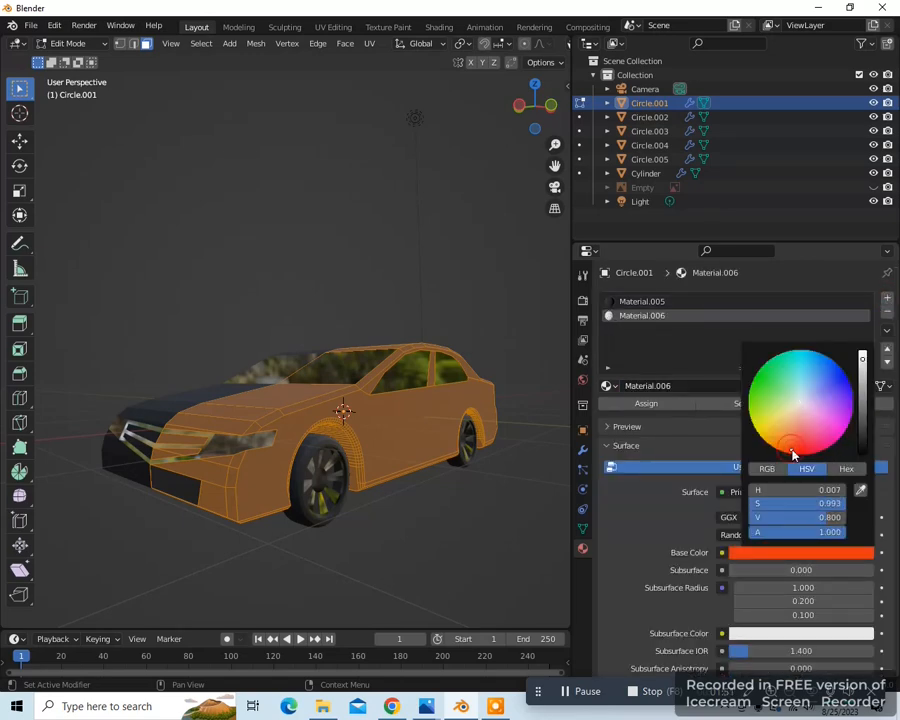
{"action": "scroll", "coordinate": [804, 598], "scroll_direction": "down", "scroll_amount": 5}
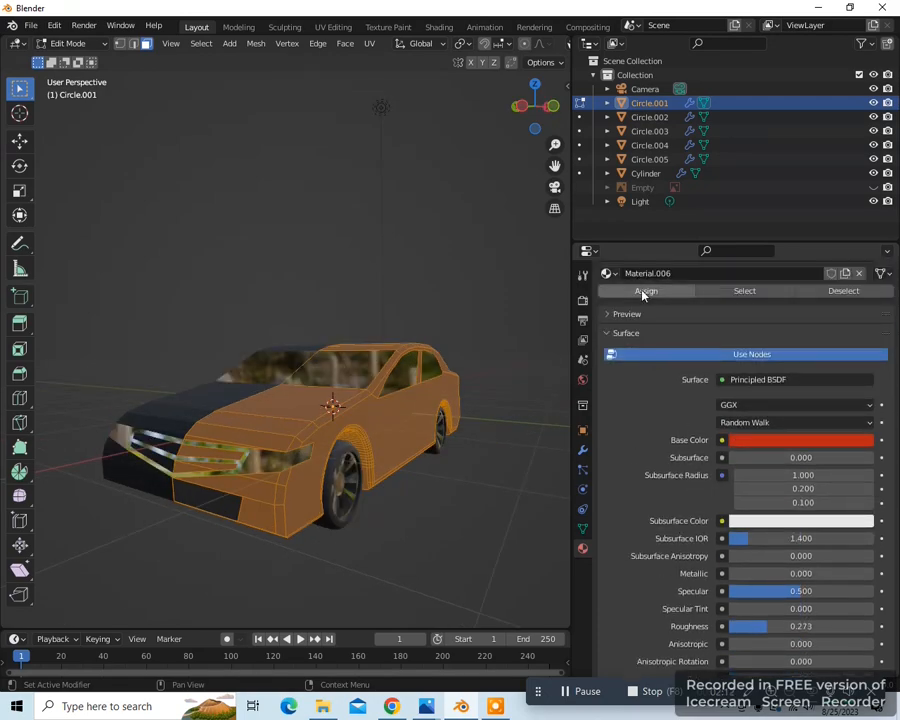
{"action": "left_click", "coordinate": [643, 293]}
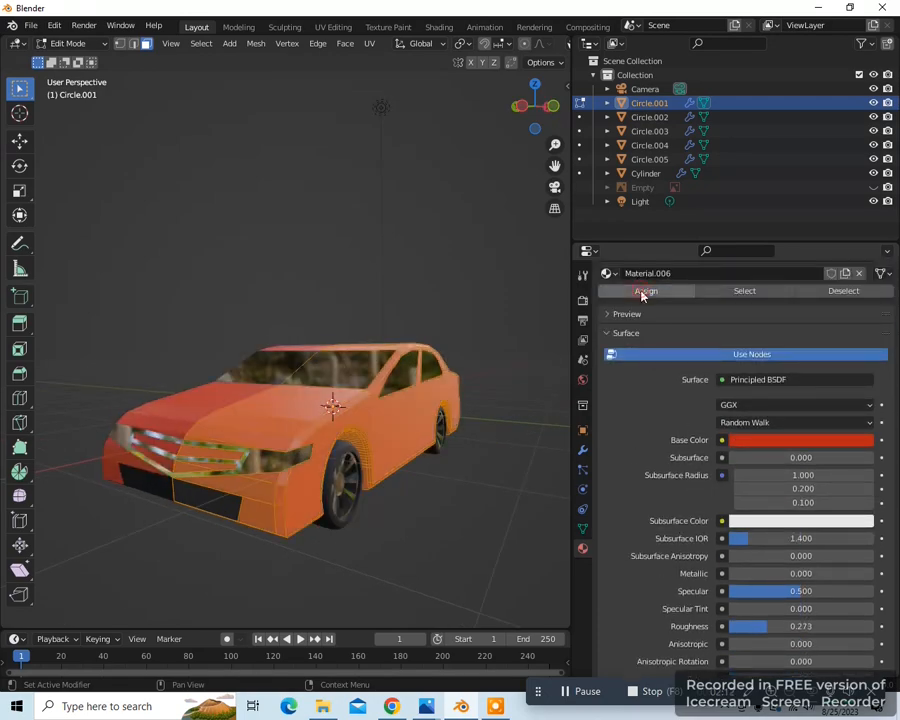
Extrude the selected lower bumper face inward along the global X axis by about 0.04 m to form a recess.
{"action": "middle_click_drag", "start_coordinate": [510, 500], "coordinate": [428, 512]}
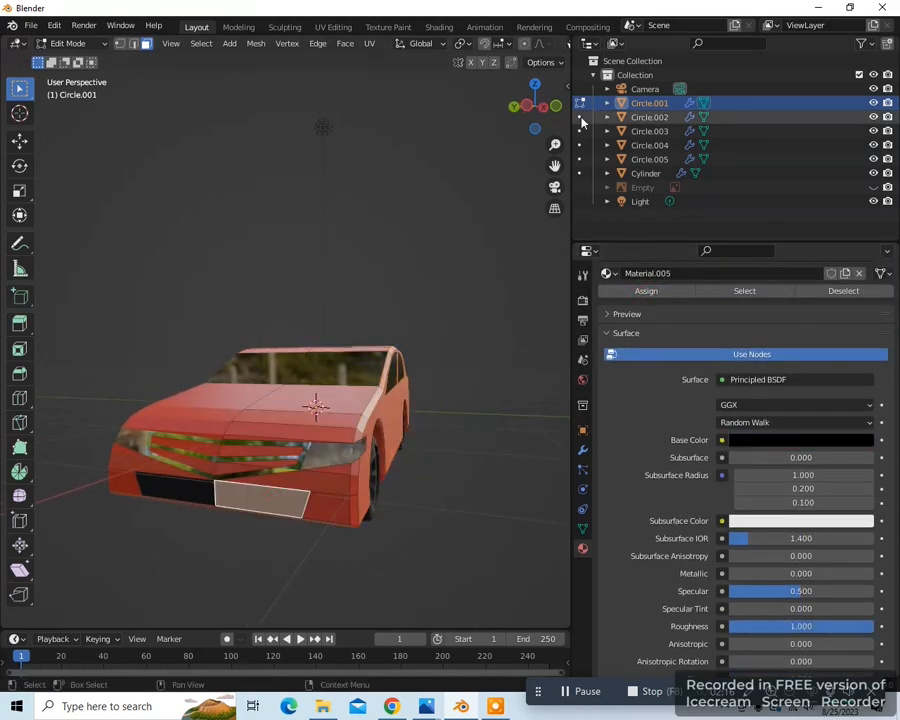
{"action": "middle_click_drag", "start_coordinate": [500, 220], "coordinate": [422, 518]}
{"action": "scroll", "coordinate": [422, 518], "scroll_direction": "up", "scroll_amount": 2}
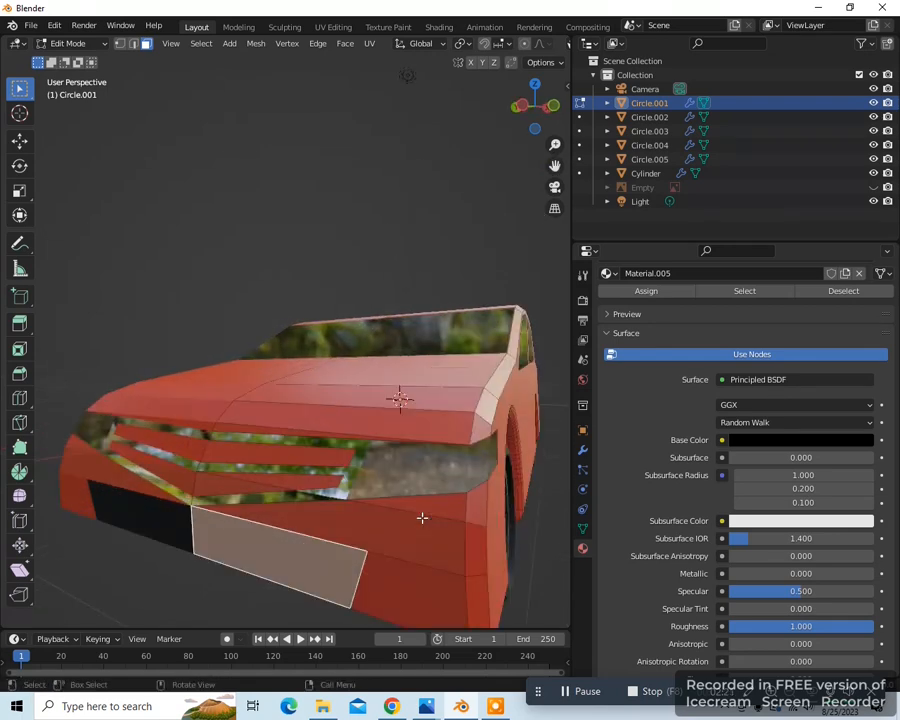
{"action": "key", "text": "e"}
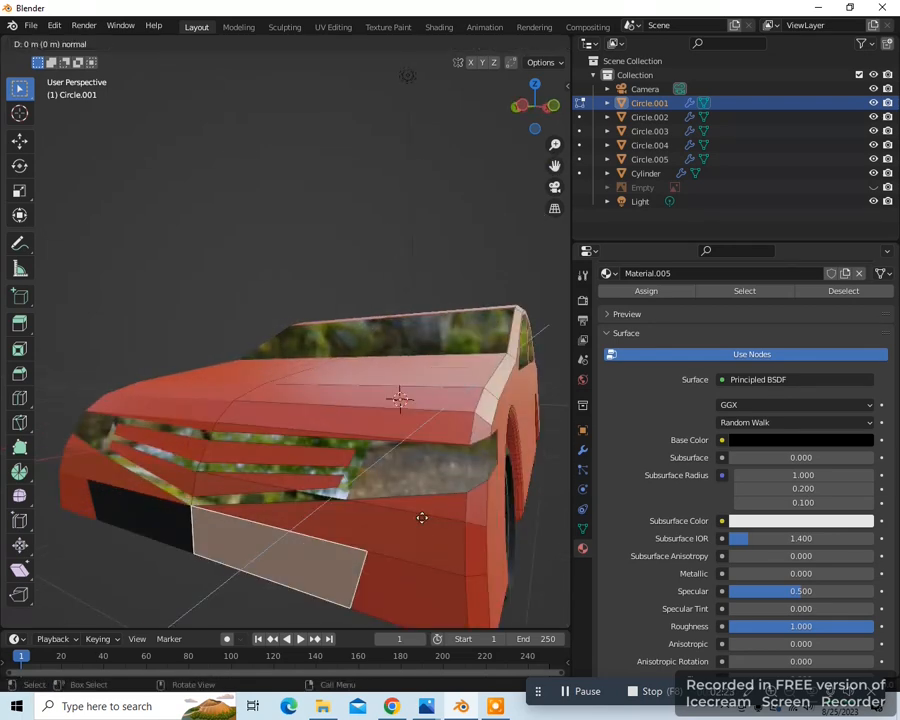
{"action": "key", "text": "x"}
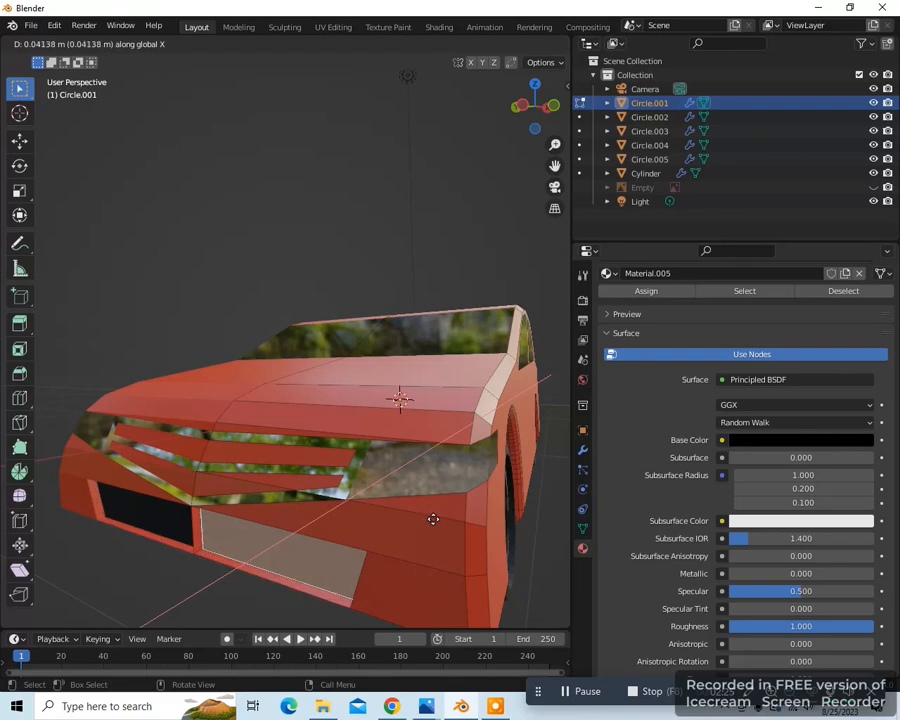
{"action": "left_click", "coordinate": [430, 518]}
Delete the narrow inner face at the car's centre line between the two halves of the bumper recess.
{"action": "middle_click_drag", "start_coordinate": [430, 518], "coordinate": [230, 464]}
{"action": "left_click", "coordinate": [216, 461]}
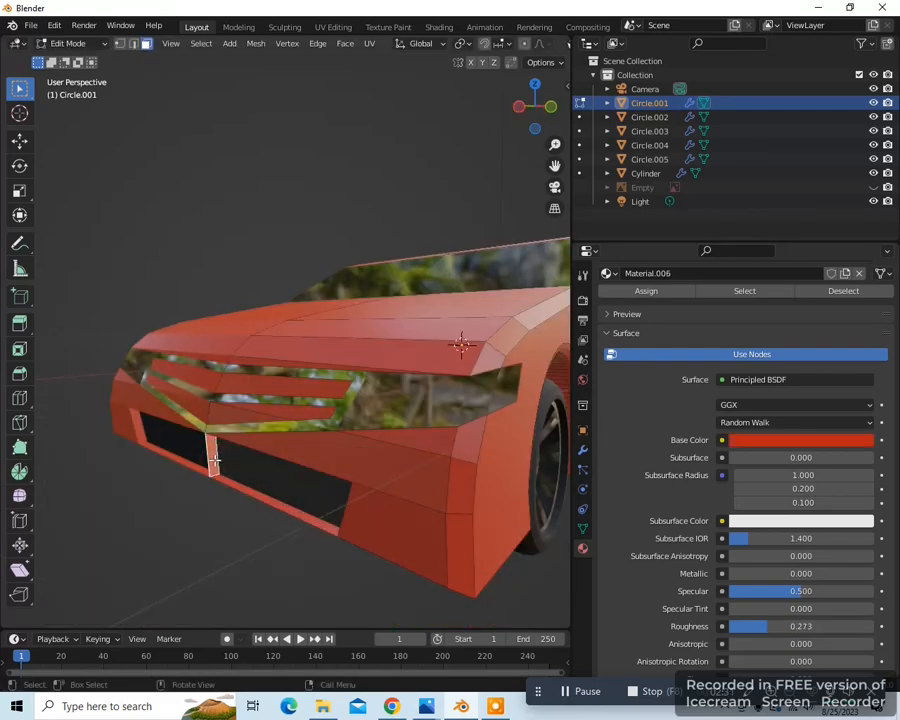
{"action": "key", "text": "x"}
{"action": "left_click", "coordinate": [214, 461]}
{"action": "key", "text": "ctrl+r"}
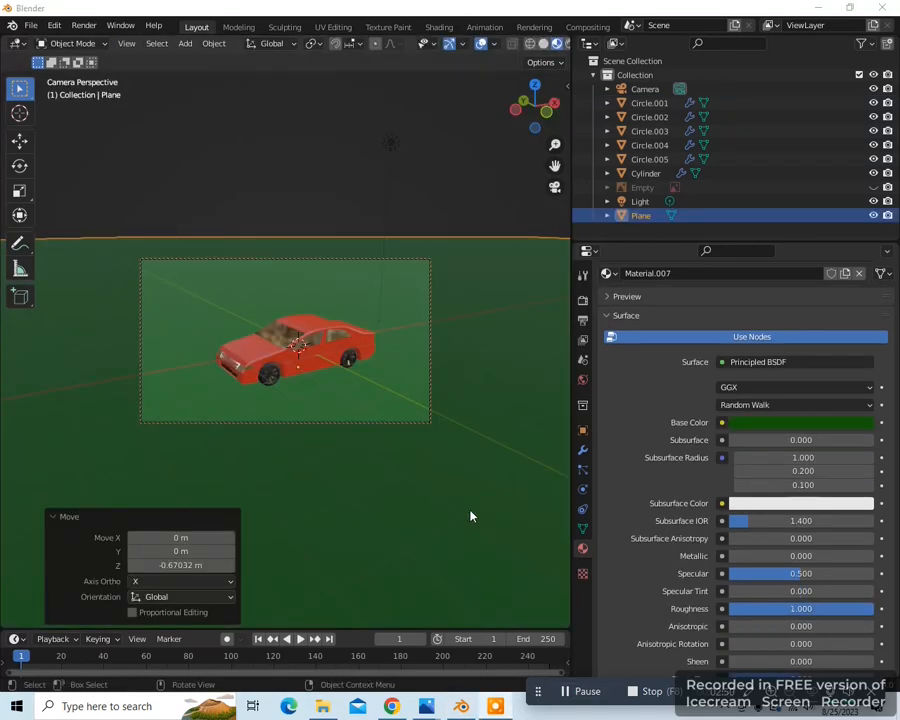
Switch the scene's render engine to Cycles.
{"action": "left_click", "coordinate": [583, 301]}
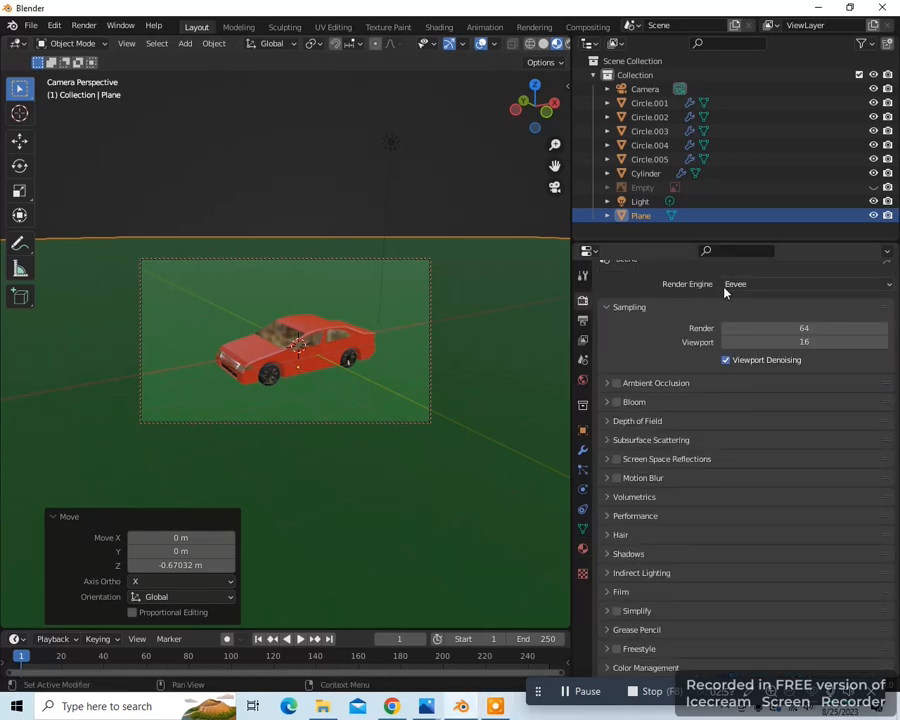
{"action": "left_click", "coordinate": [886, 286]}
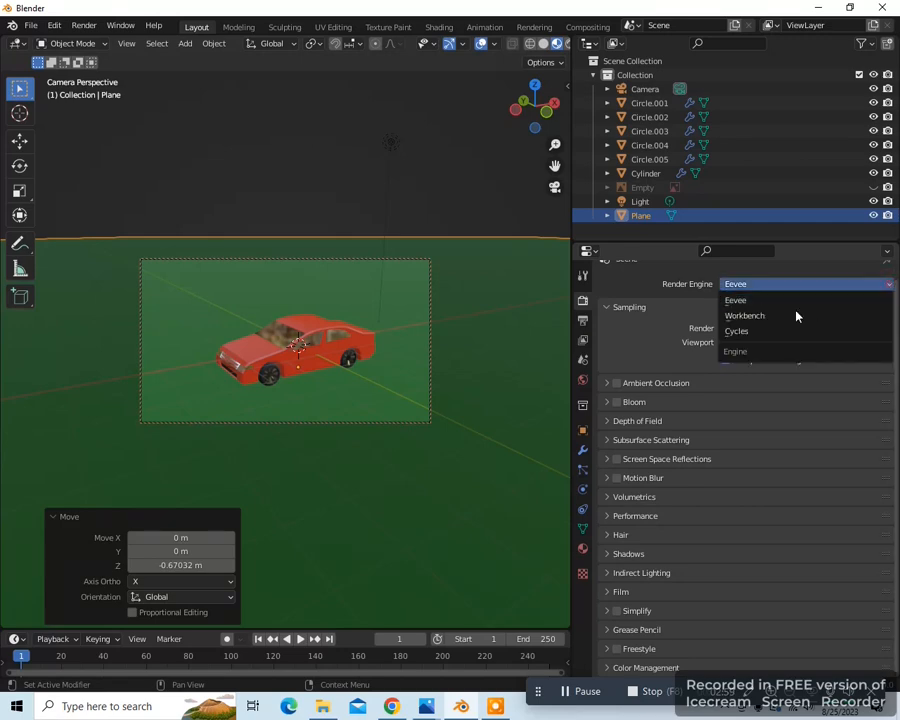
{"action": "left_click", "coordinate": [761, 334]}
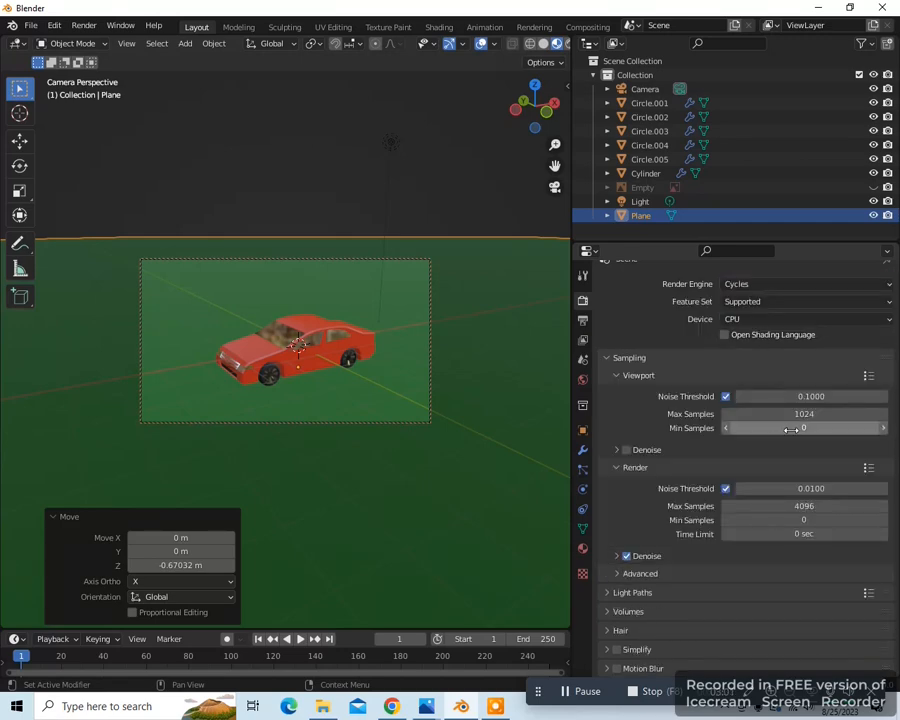
Set the maximum samples to 10 for the viewport and 20 for the final render.
{"action": "left_click", "coordinate": [798, 414]}
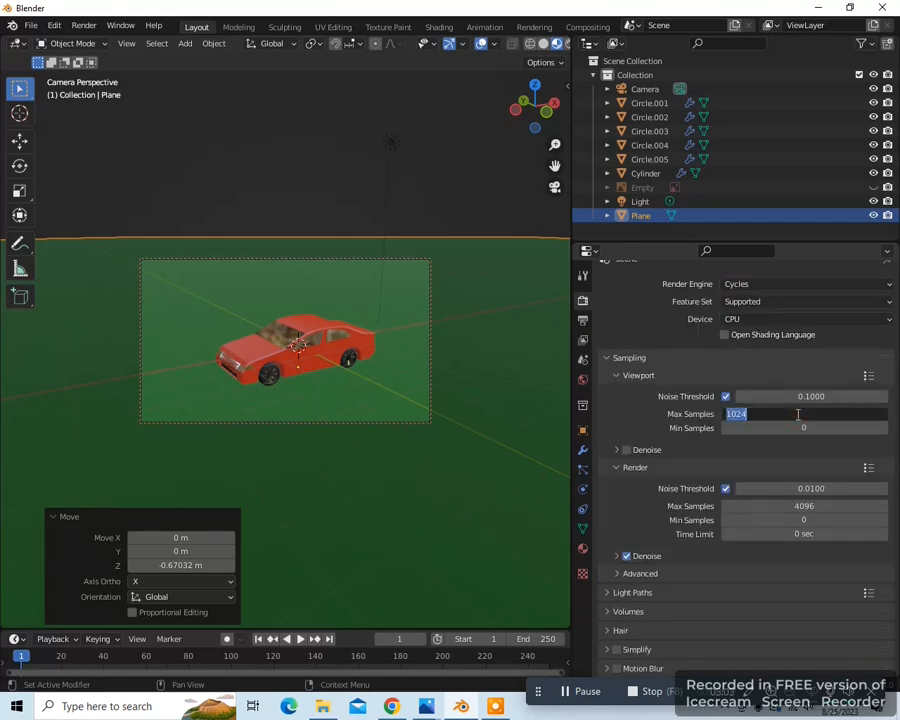
{"action": "type", "text": "1"}
{"action": "key", "text": "Return"}
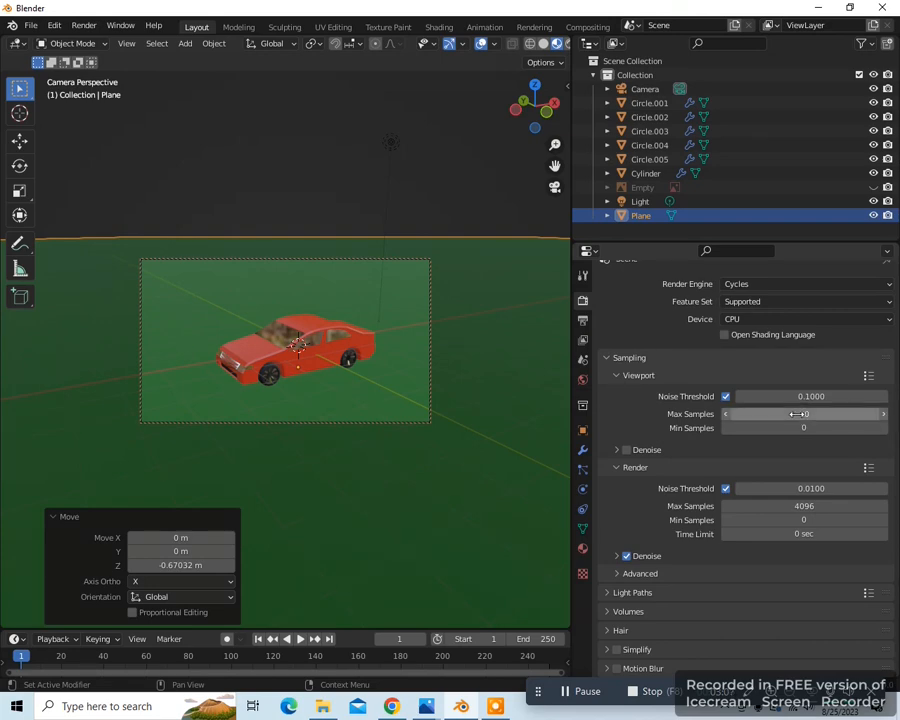
{"action": "left_click", "coordinate": [810, 507]}
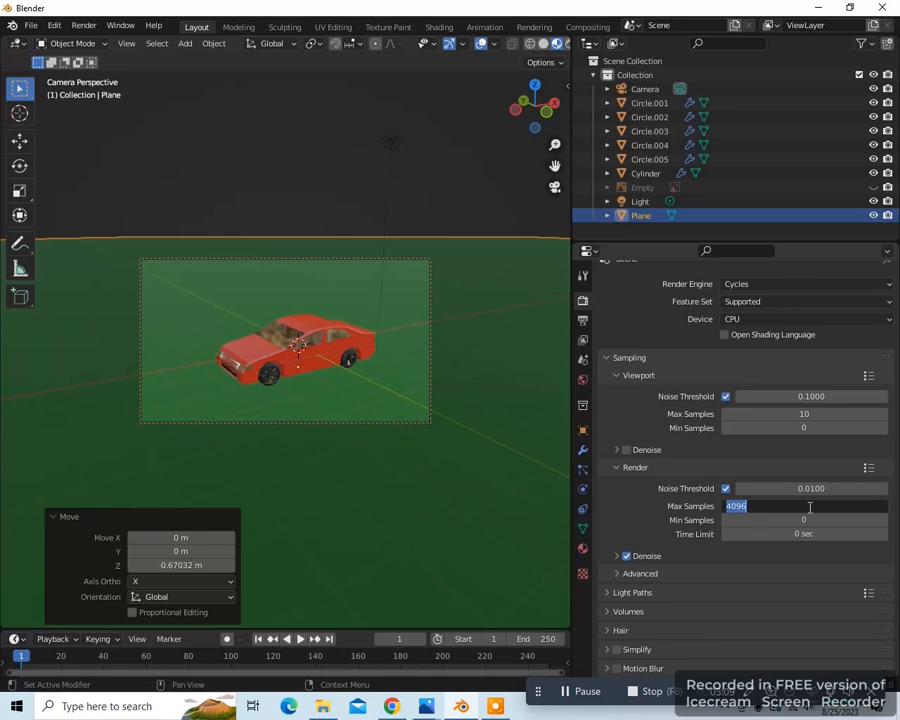
{"action": "type", "text": "20"}
{"action": "key", "text": "Return"}
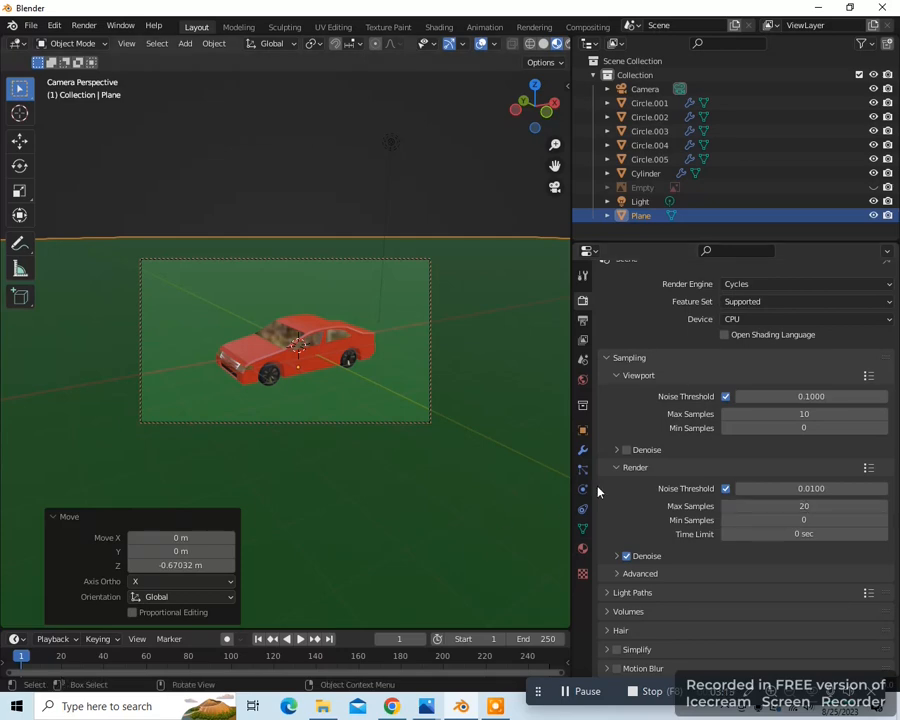
Give the world background an Environment Texture using rural_asphalt_road_4k.exr from the Downloads folder.
{"action": "left_click", "coordinate": [584, 381]}
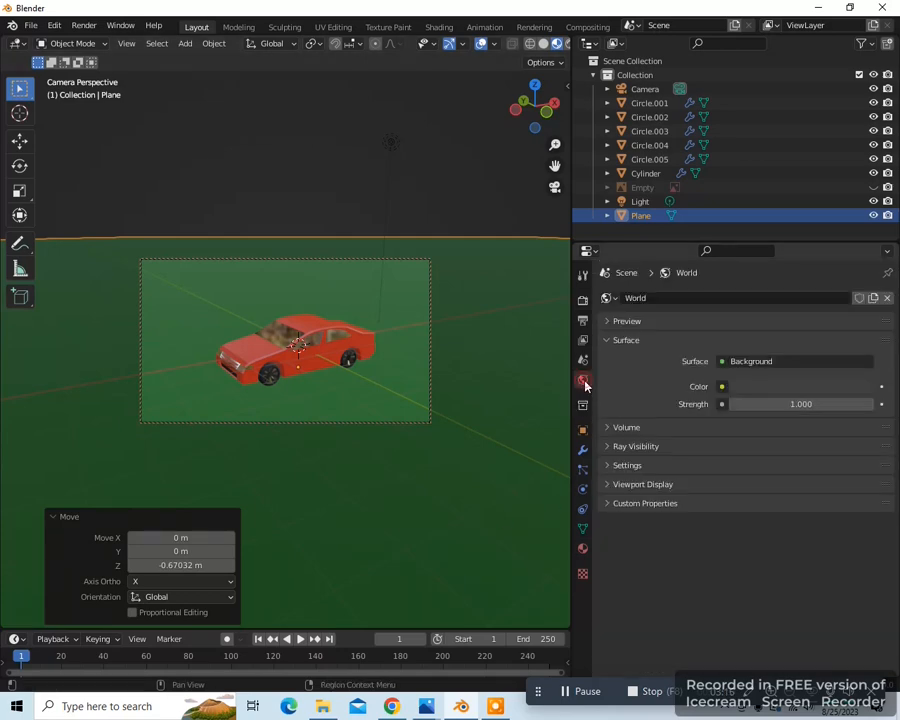
{"action": "left_click", "coordinate": [722, 388]}
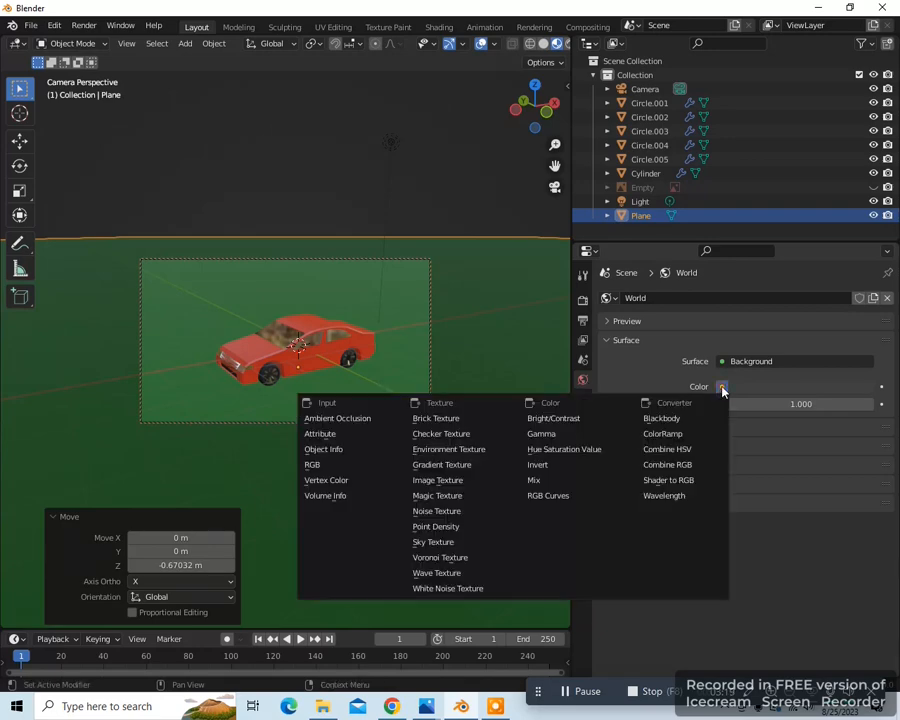
{"action": "left_click", "coordinate": [461, 452]}
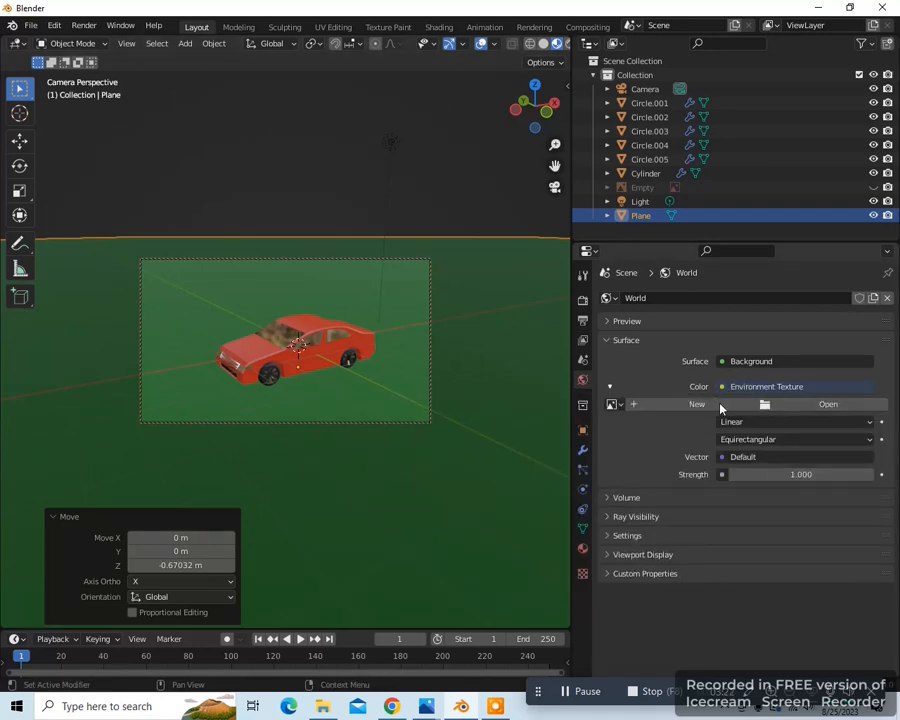
{"action": "left_click", "coordinate": [828, 405]}
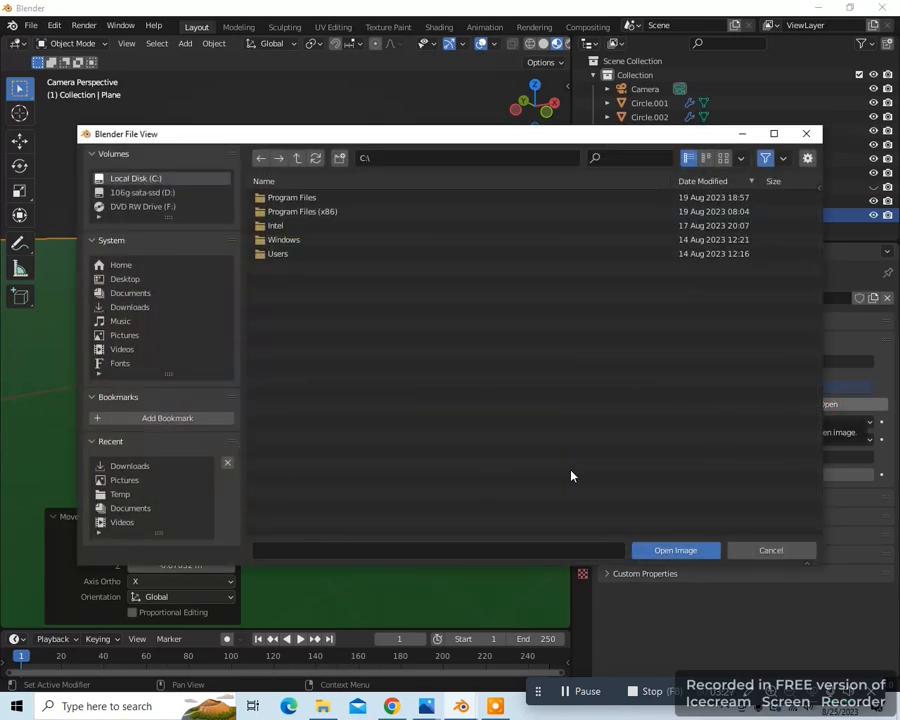
{"action": "left_click", "coordinate": [146, 467]}
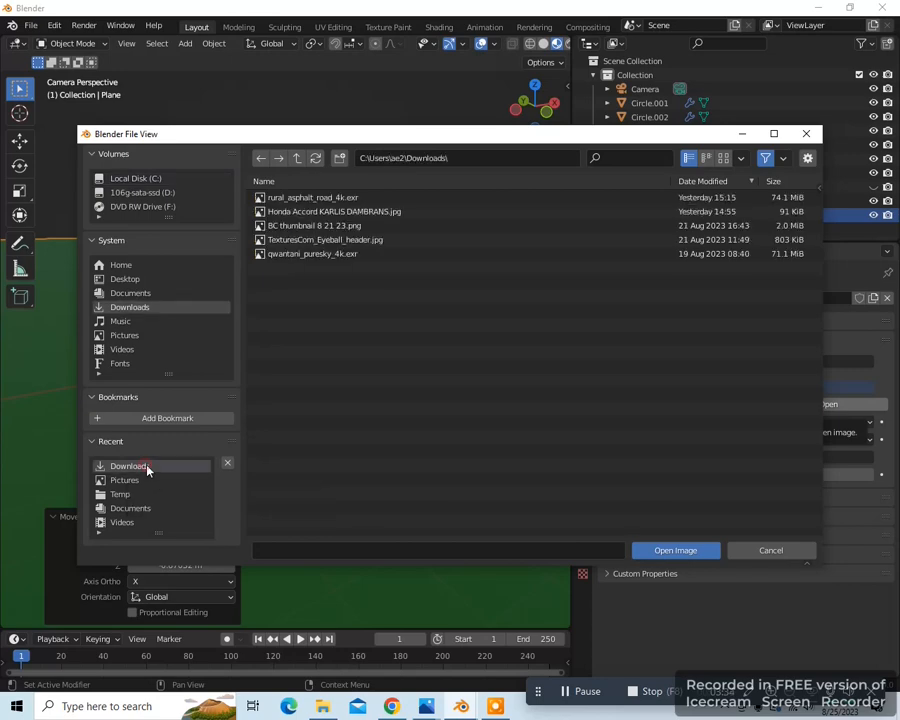
{"action": "left_click", "coordinate": [321, 198]}
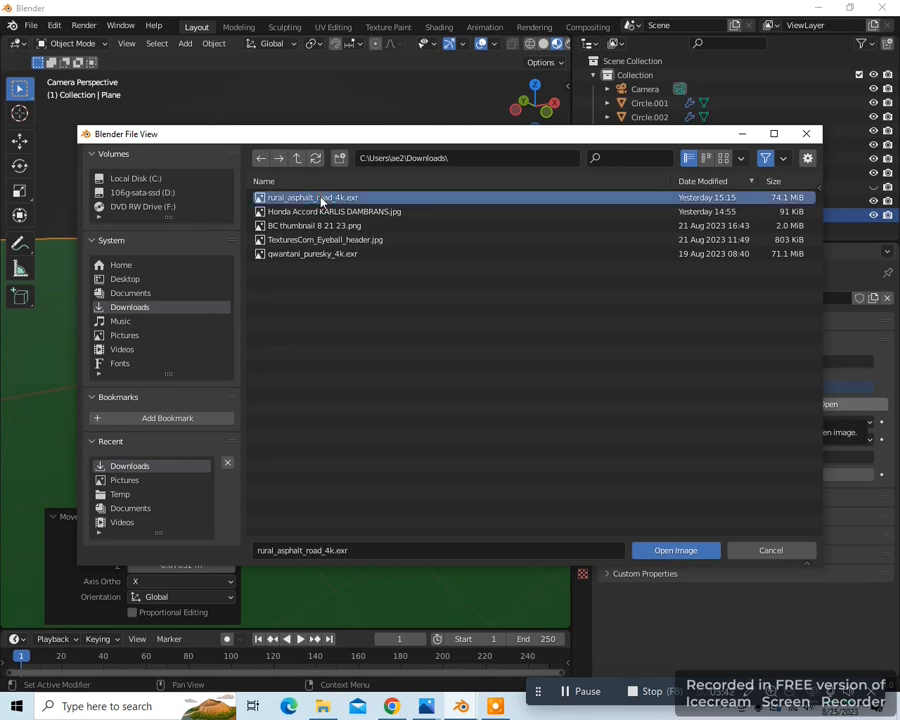
{"action": "left_click", "coordinate": [650, 548]}
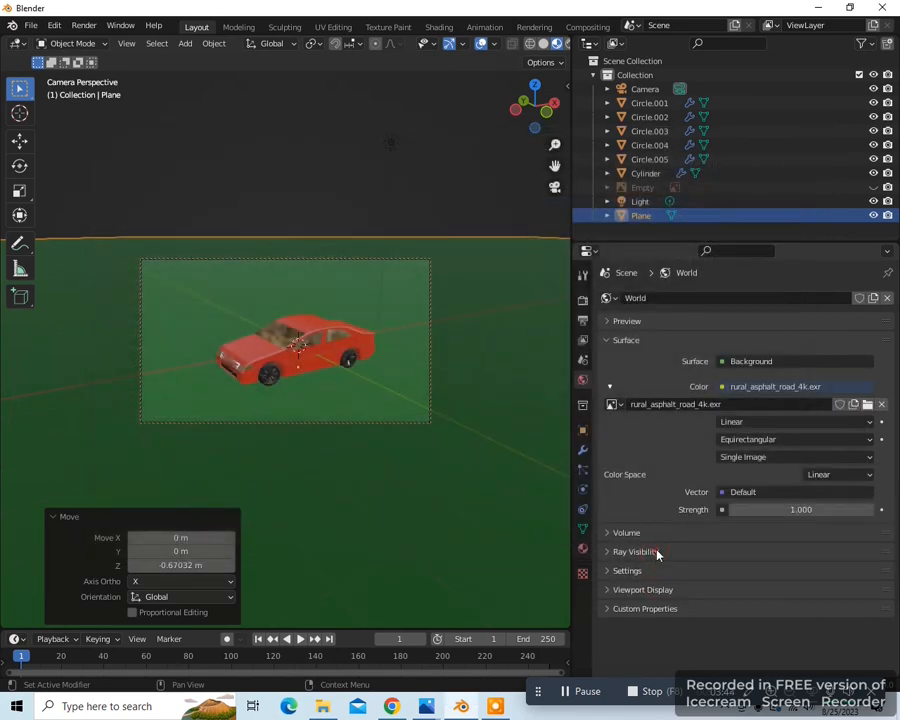
Render the camera view of the car as a still image and inspect it up close.
{"action": "left_click", "coordinate": [83, 25]}
{"action": "left_click", "coordinate": [108, 38]}
{"action": "scroll", "coordinate": [350, 578], "scroll_direction": "down", "scroll_amount": 1}
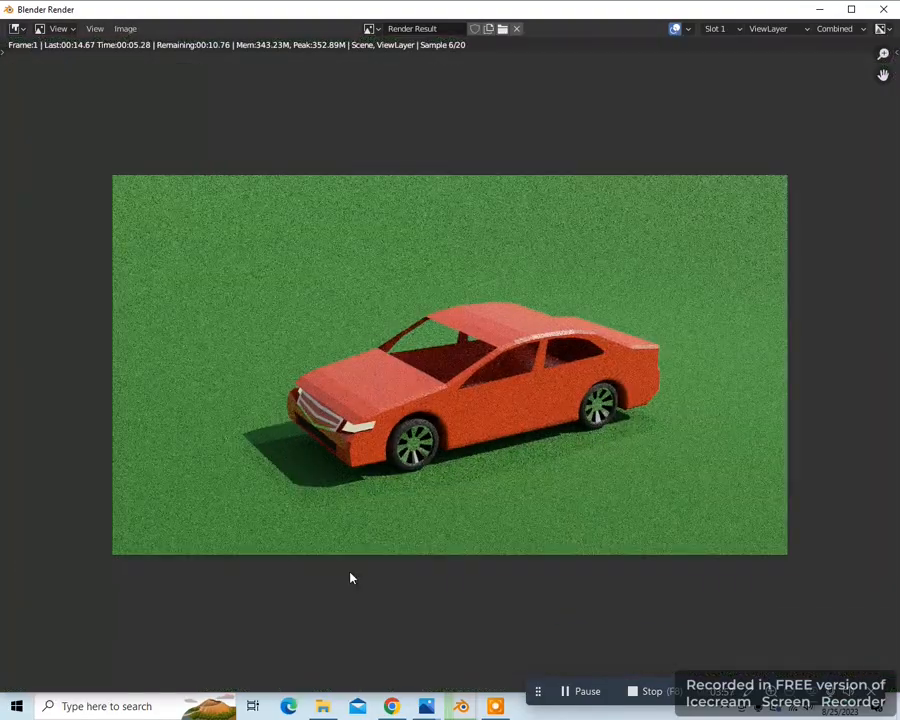
{"action": "scroll", "coordinate": [356, 574], "scroll_direction": "up", "scroll_amount": 2}
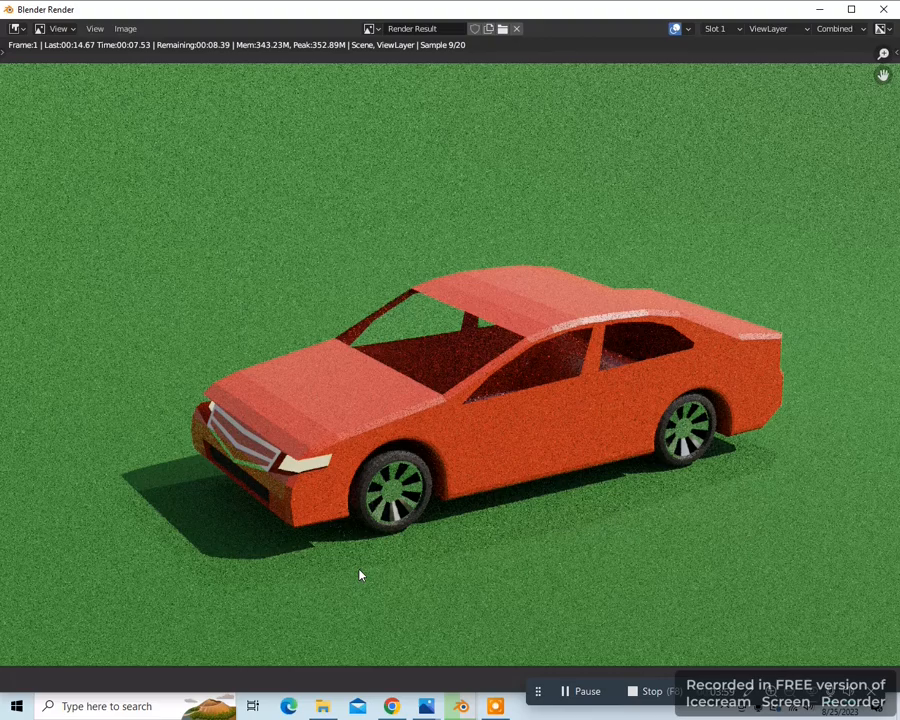